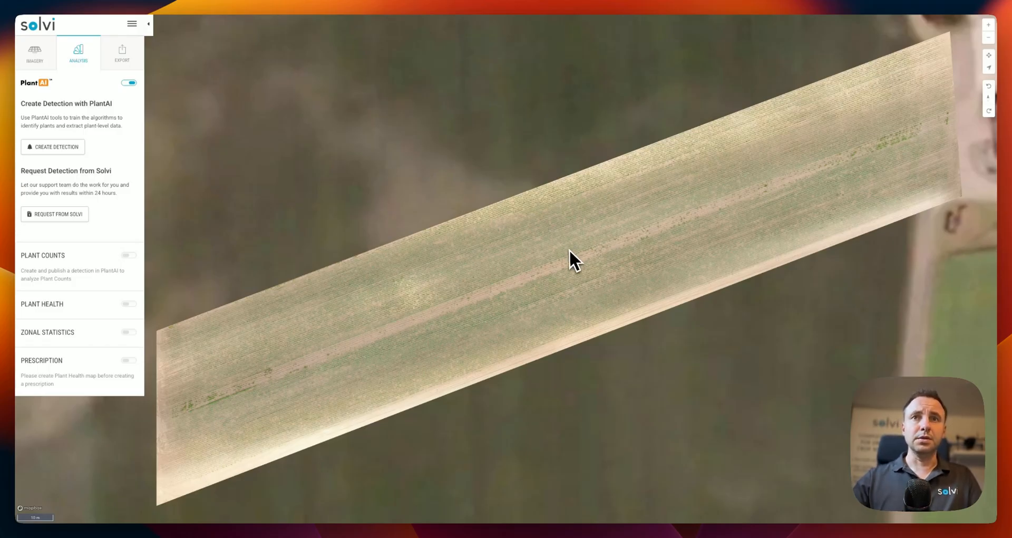
Create a PlantAI detection of the Basic Counts type for this crop field and proceed to the examples.
scroll(551, 265, up, 5)
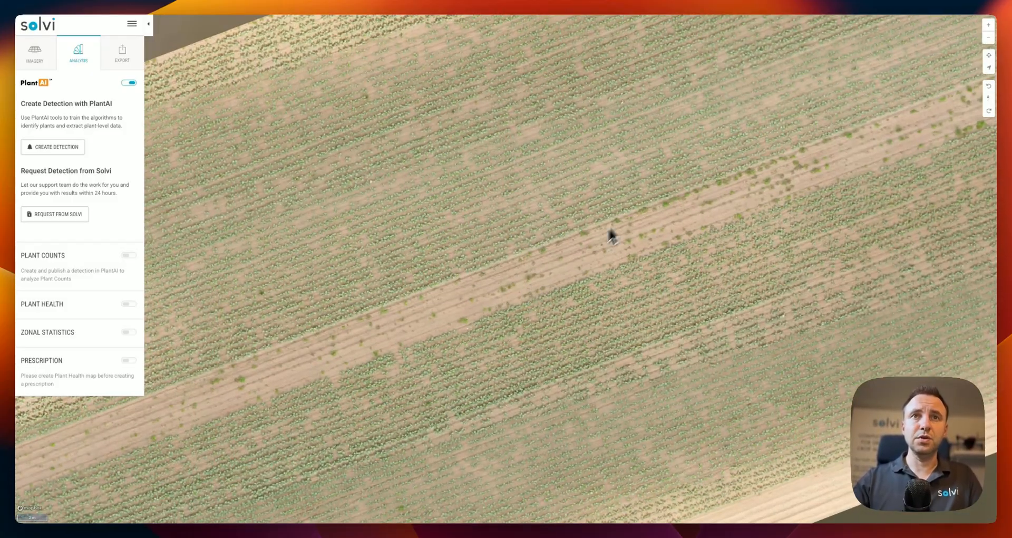
drag(703, 241, 671, 245)
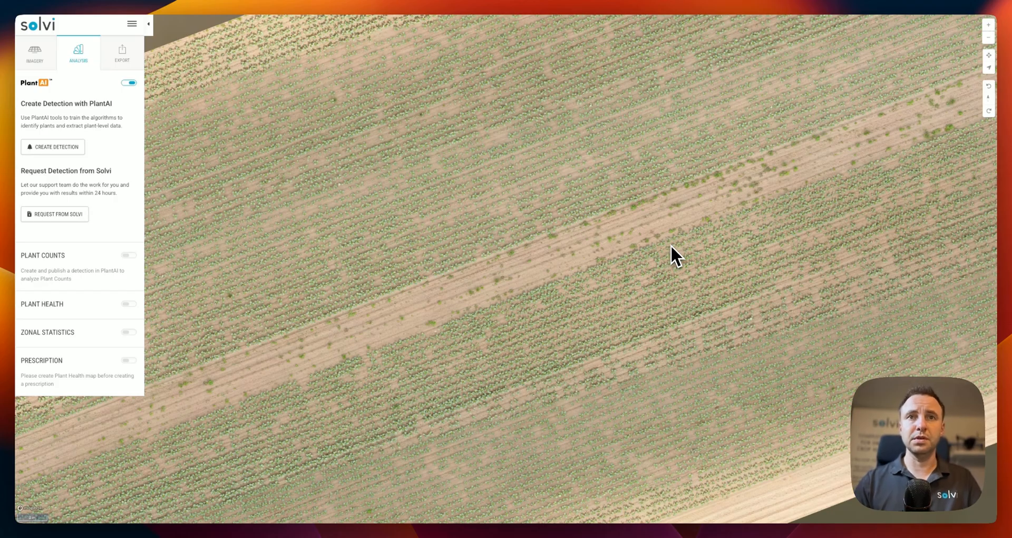
drag(657, 246, 505, 269)
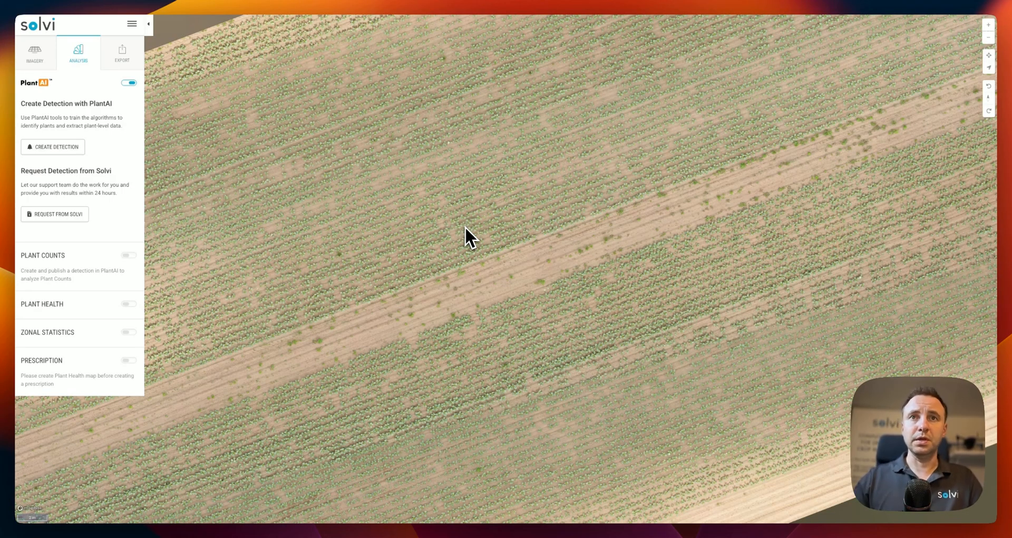
scroll(545, 269, up, 5)
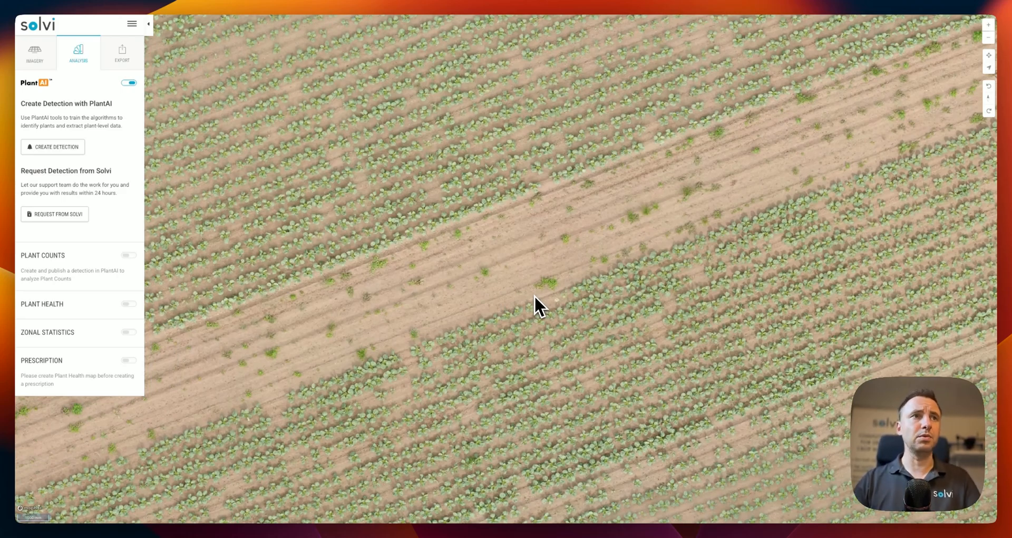
click(58, 149)
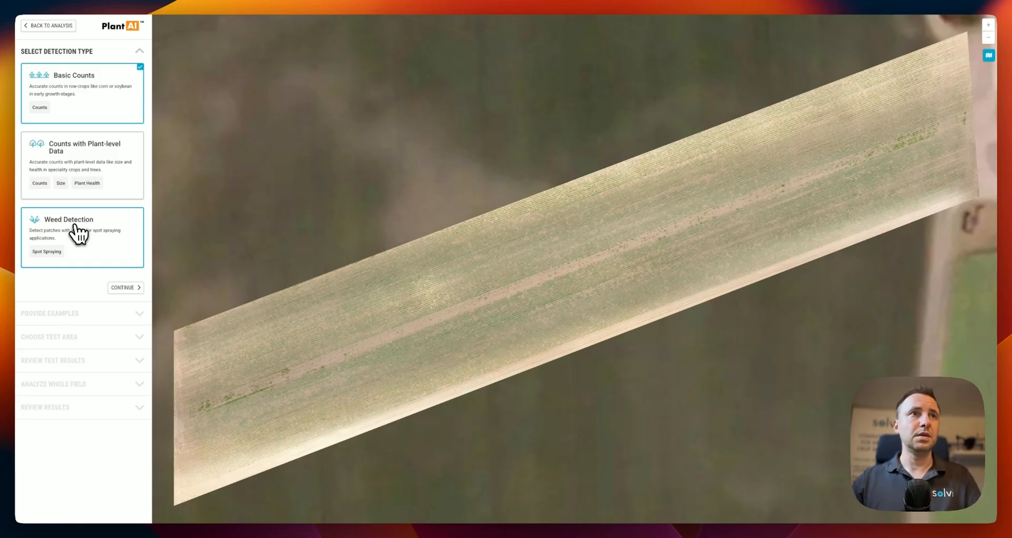
drag(380, 261, 359, 267)
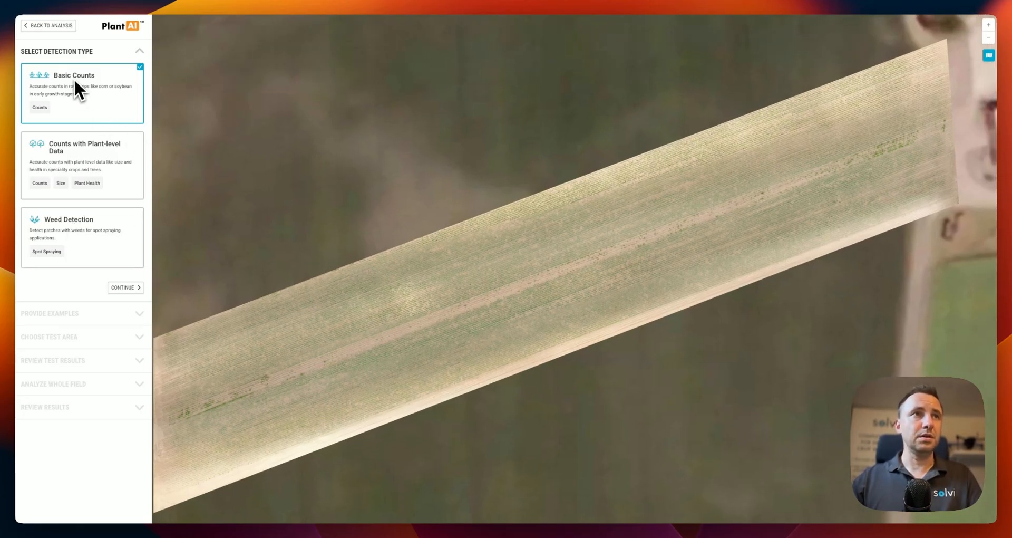
click(135, 289)
Outline three neighbouring crop plants at the edge of the weedy bare strip with rectangles as first examples.
scroll(471, 316, up, 2)
scroll(470, 316, up, 10)
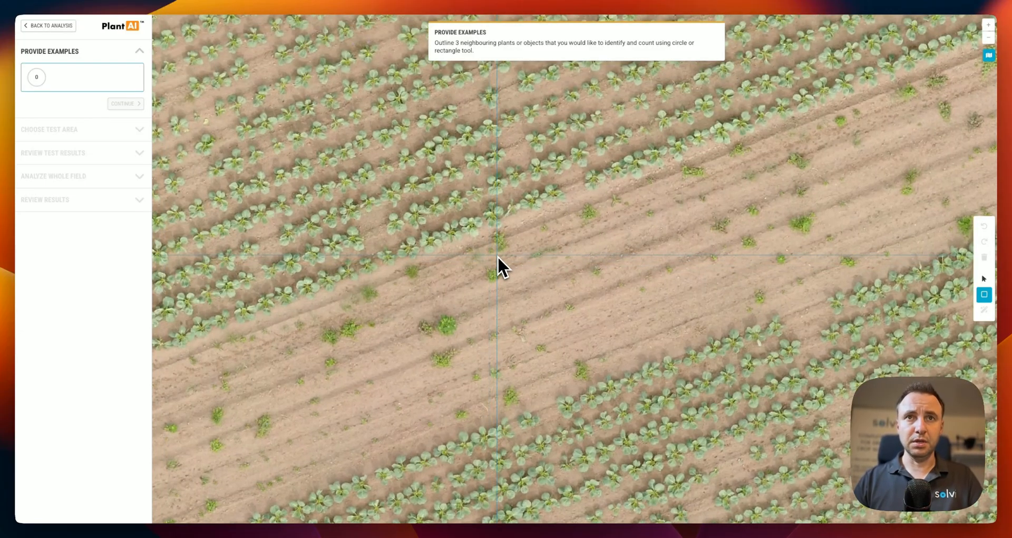
scroll(504, 236, up, 3)
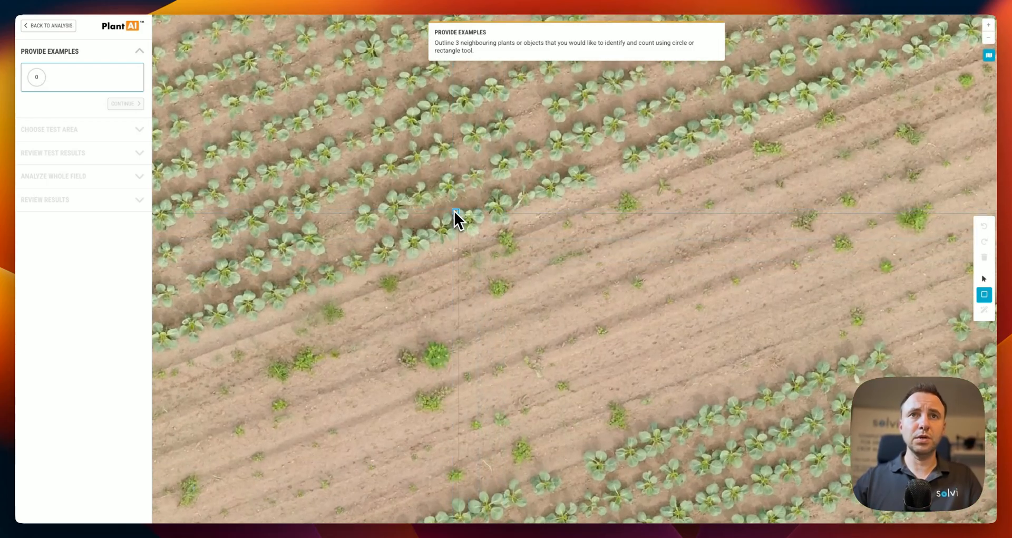
drag(455, 211, 485, 238)
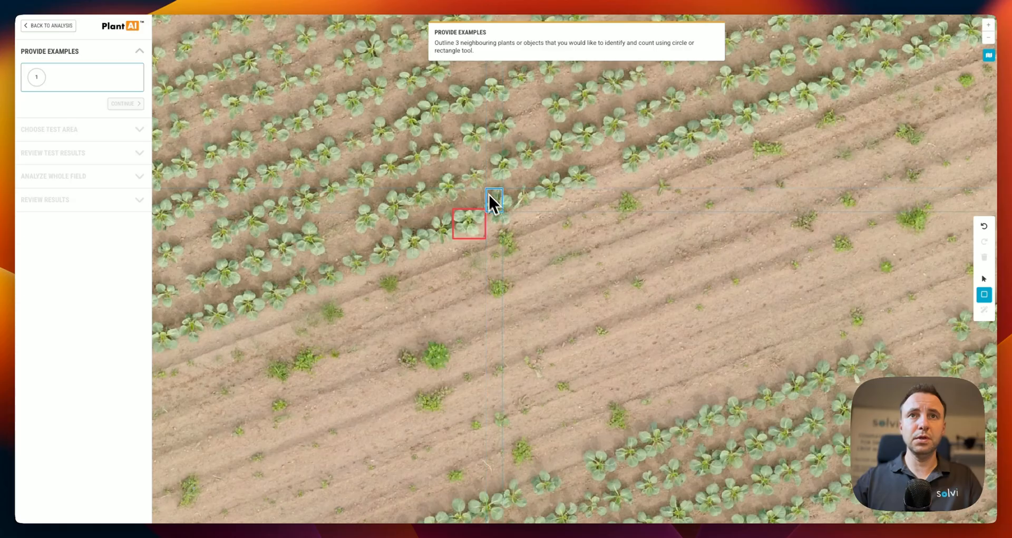
drag(489, 193, 512, 225)
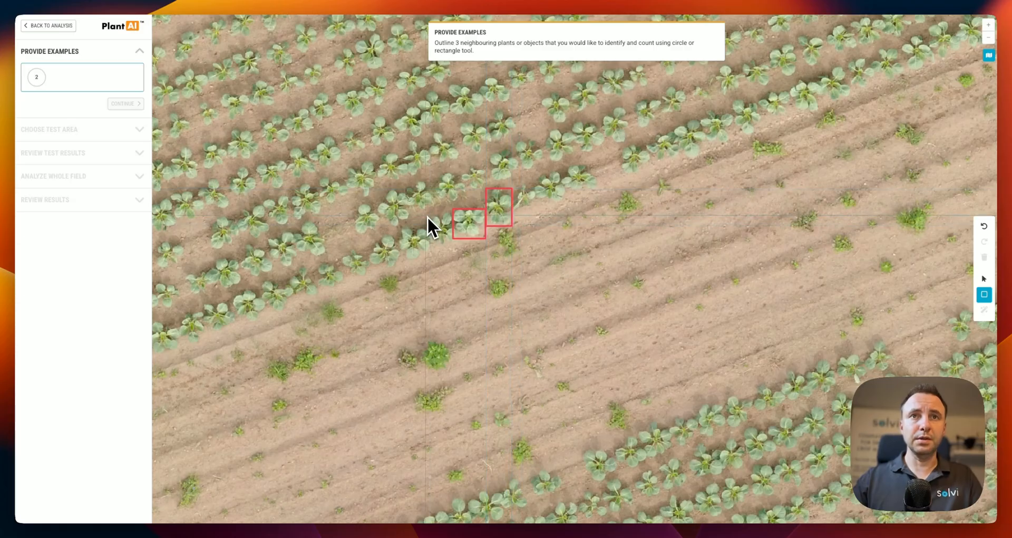
drag(426, 213, 455, 246)
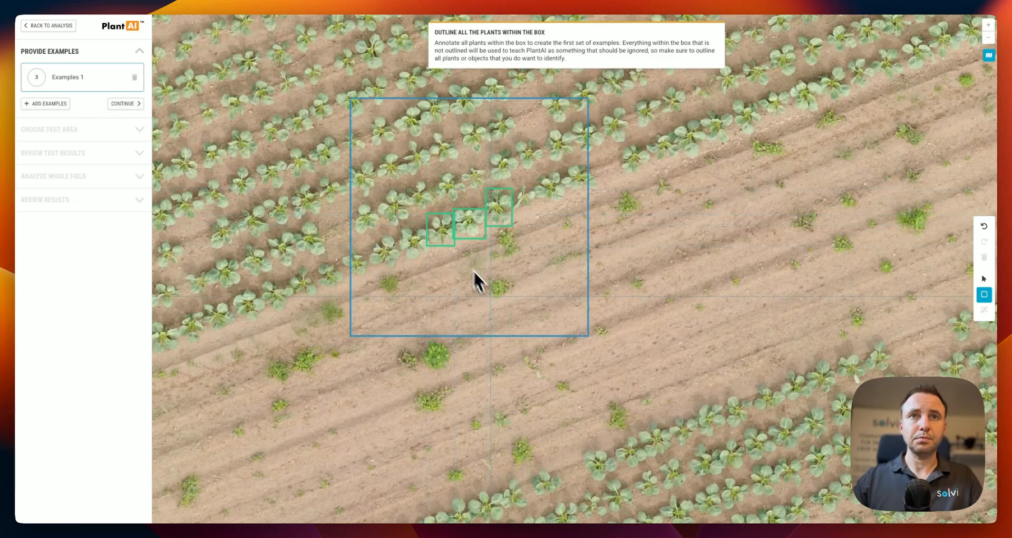
Shift the example box downward so it takes in fewer crop rows and more of the weedy bare strip.
key(Escape)
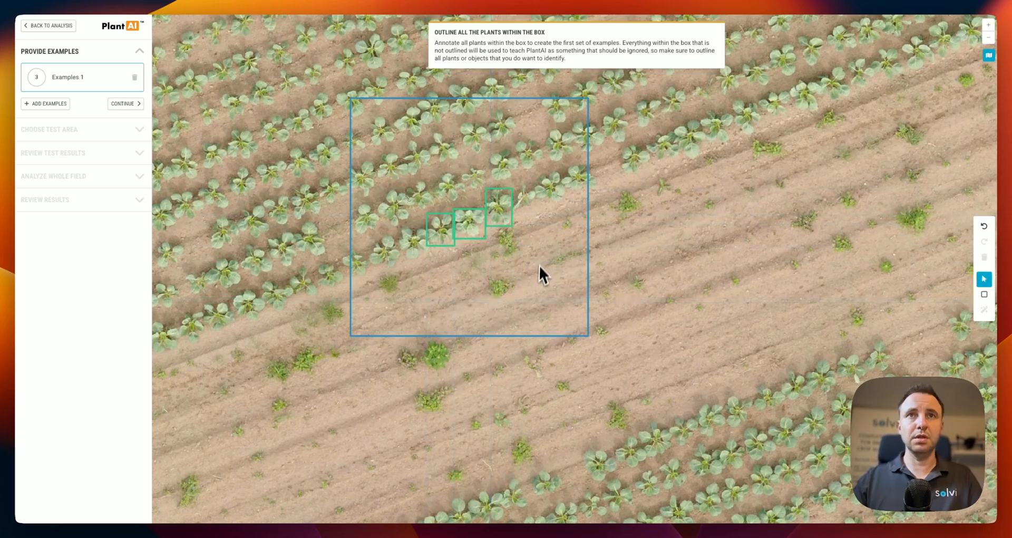
drag(537, 259, 520, 280)
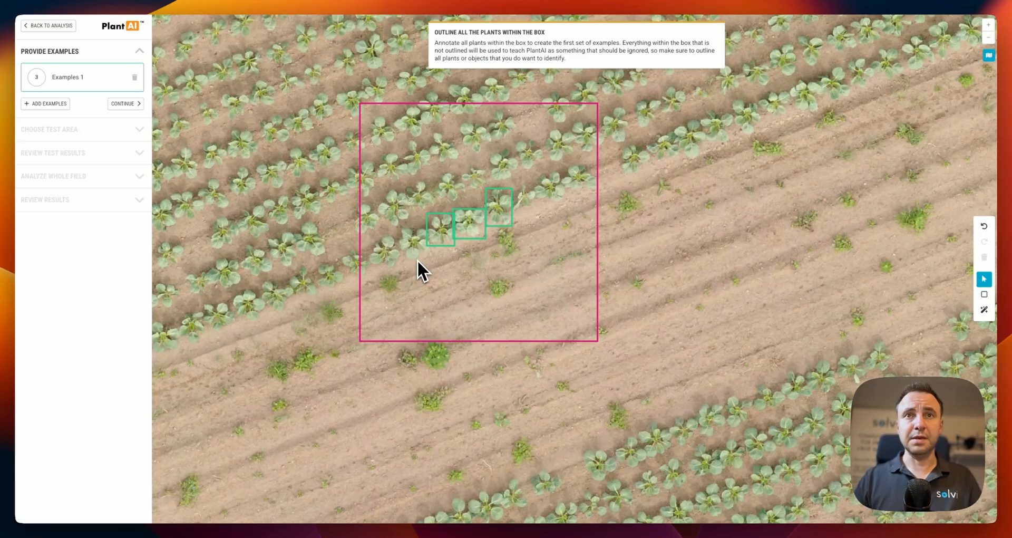
drag(494, 277, 480, 302)
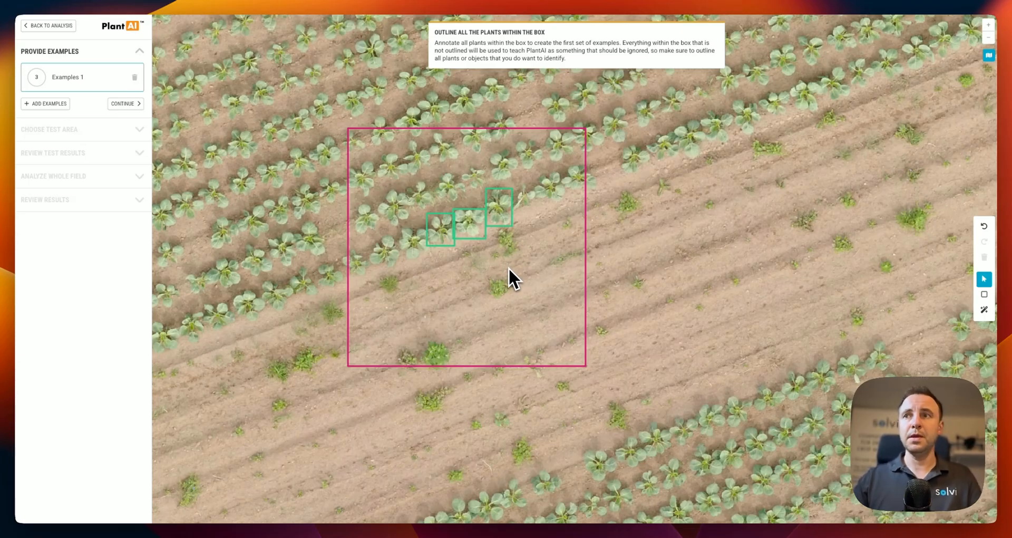
Outline the three remaining crop plants at the left end of the lowest row in the example box with rectangles.
click(984, 294)
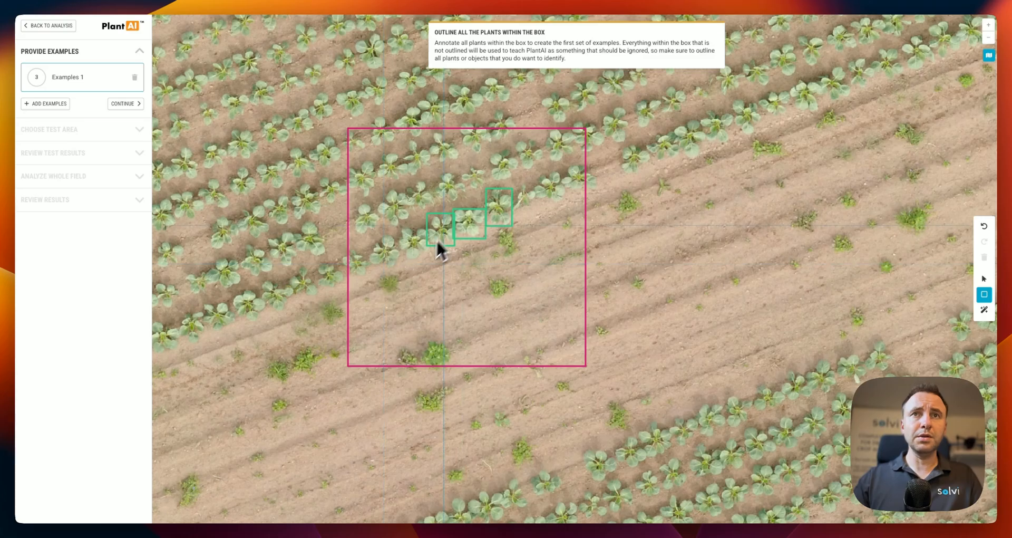
scroll(521, 192, up, 1)
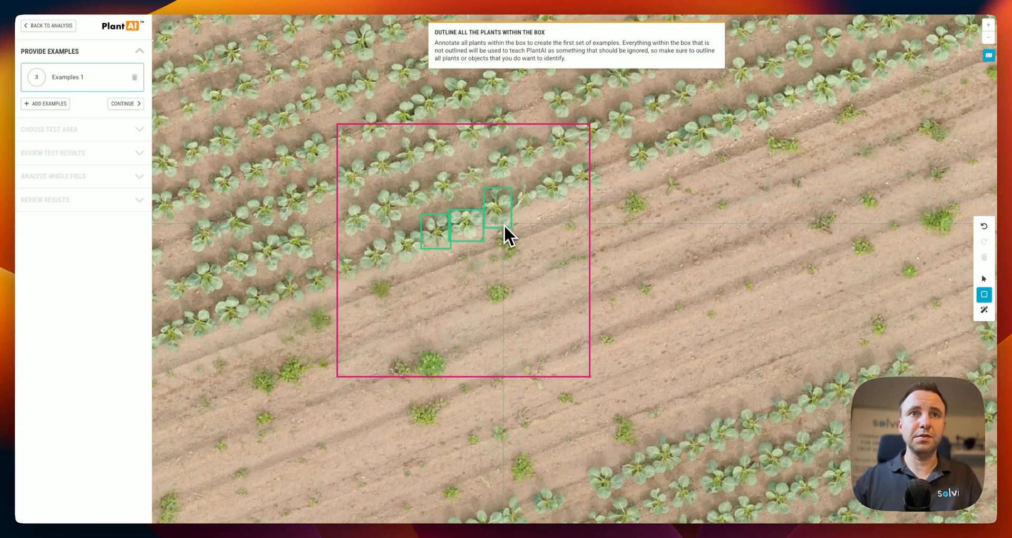
scroll(383, 246, up, 2)
drag(395, 223, 442, 270)
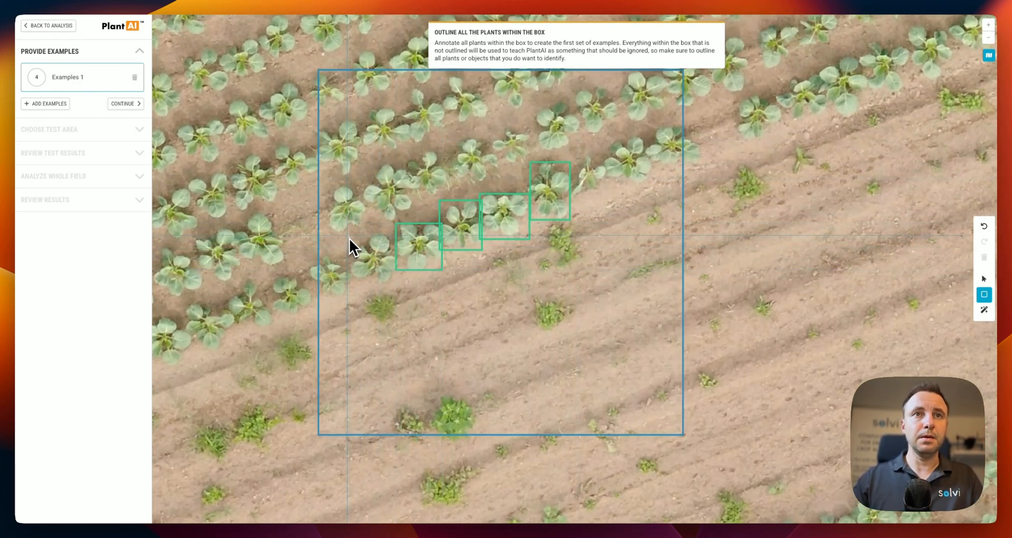
drag(348, 235, 395, 279)
drag(312, 259, 348, 293)
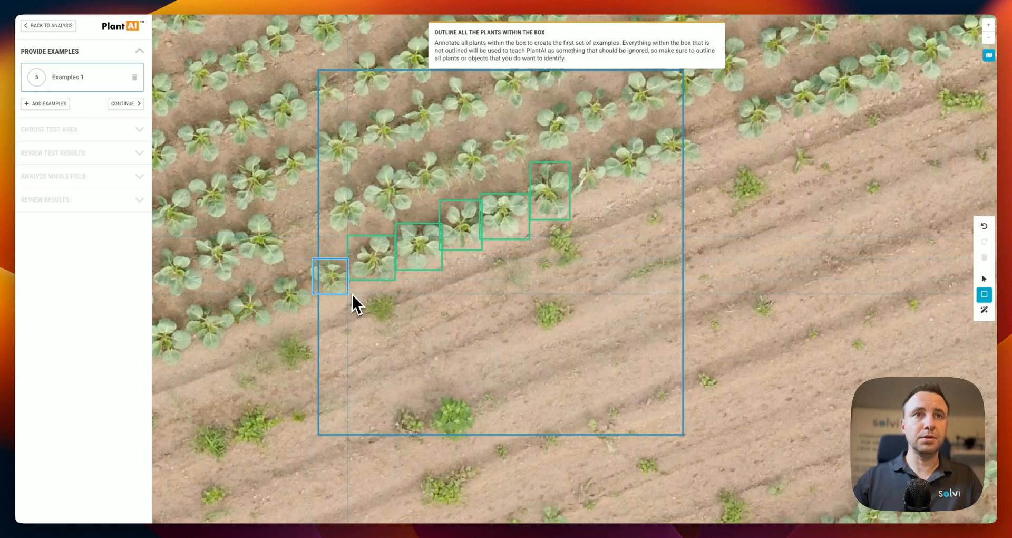
Outline the plants of the second-lowest crop row inside the example box with rectangles, leaving its rightmost plant.
drag(327, 188, 363, 230)
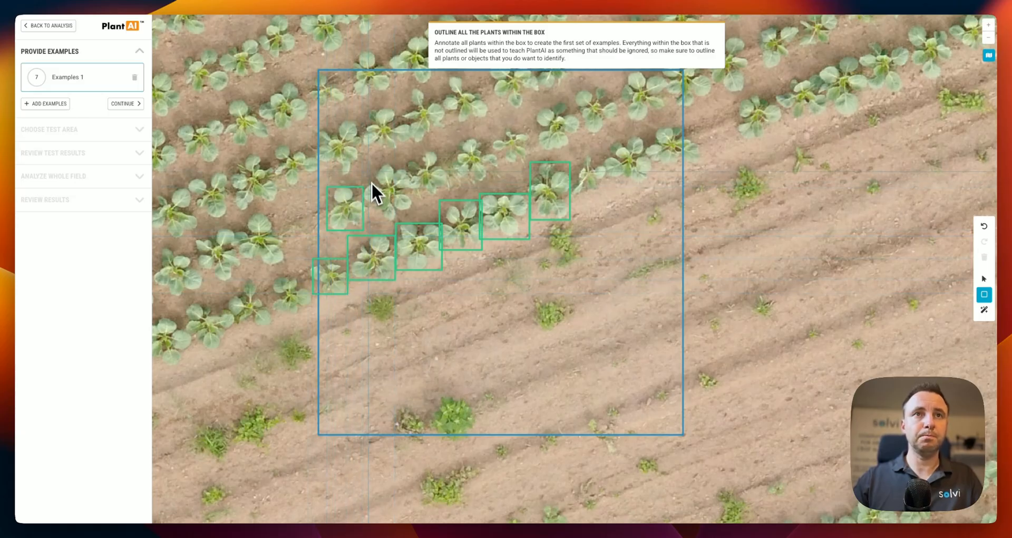
drag(366, 169, 409, 216)
drag(406, 152, 445, 193)
drag(454, 142, 494, 180)
drag(495, 128, 530, 166)
drag(535, 104, 580, 149)
drag(576, 86, 615, 131)
drag(636, 126, 561, 222)
drag(552, 168, 591, 217)
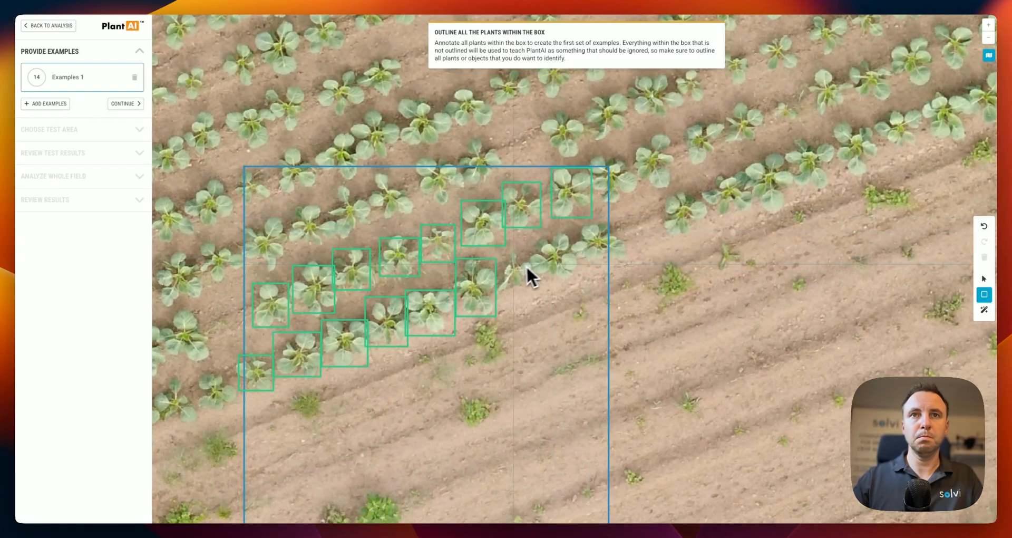
Outline the last three plants at the right end of the lowest crop row in the example box.
drag(497, 255, 529, 291)
drag(530, 235, 574, 277)
drag(574, 225, 622, 261)
Outline the remaining crop plants inside or crossing the example box, covering the upper rows and the second row's right end.
drag(461, 142, 499, 183)
drag(591, 160, 633, 200)
drag(416, 159, 463, 199)
drag(369, 174, 414, 217)
drag(331, 186, 369, 233)
drag(292, 208, 334, 248)
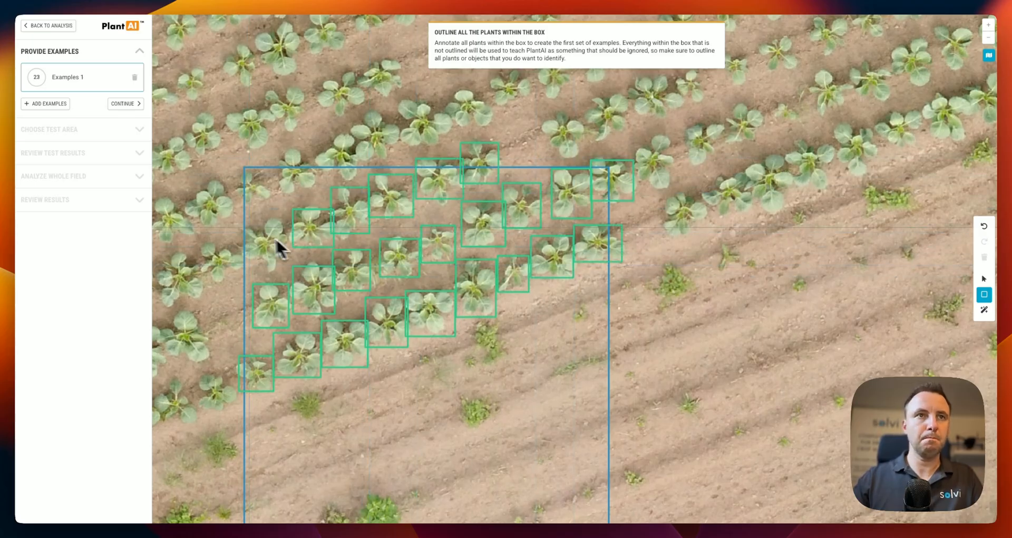
drag(244, 220, 285, 268)
drag(240, 170, 270, 204)
drag(319, 138, 368, 176)
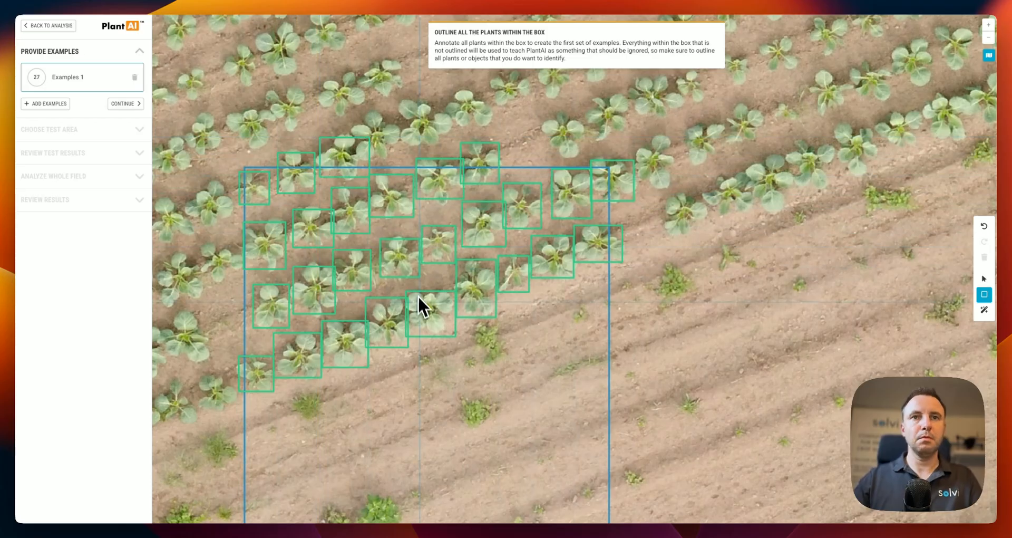
Accept the first example set and move the test area box onto the field near its bright patch.
key(Escape)
drag(644, 387, 678, 314)
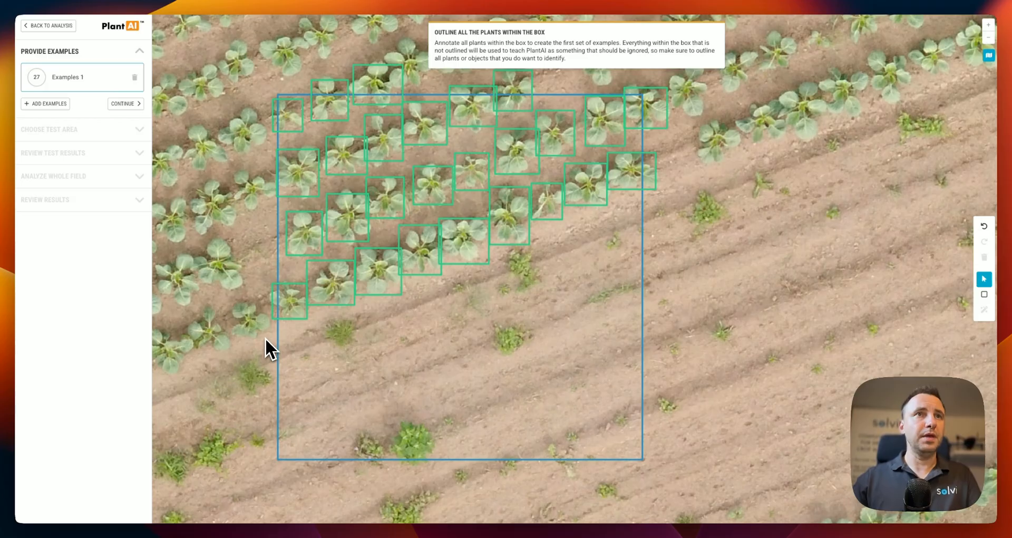
click(125, 103)
scroll(311, 309, down, 3)
scroll(415, 298, down, 8)
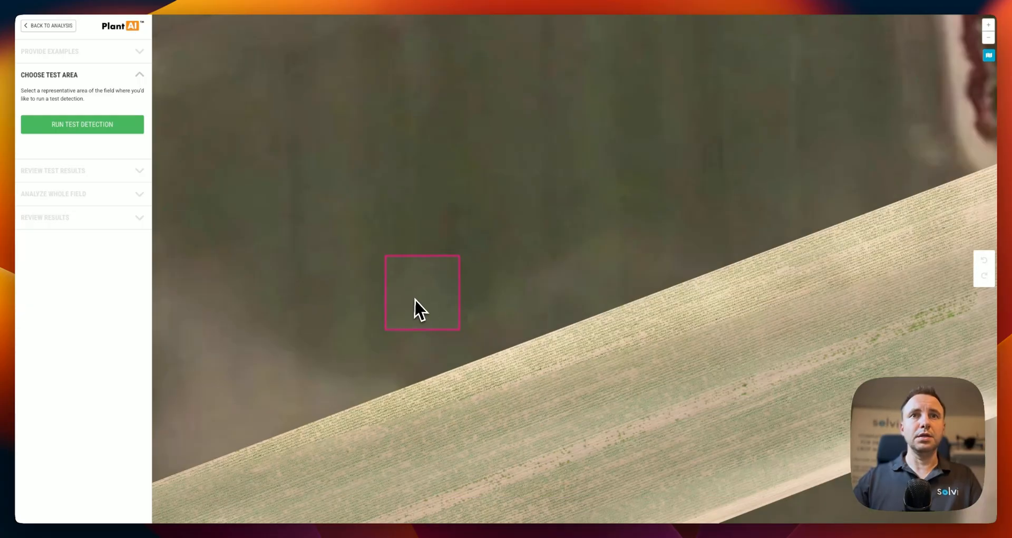
drag(417, 298, 453, 378)
drag(366, 440, 609, 294)
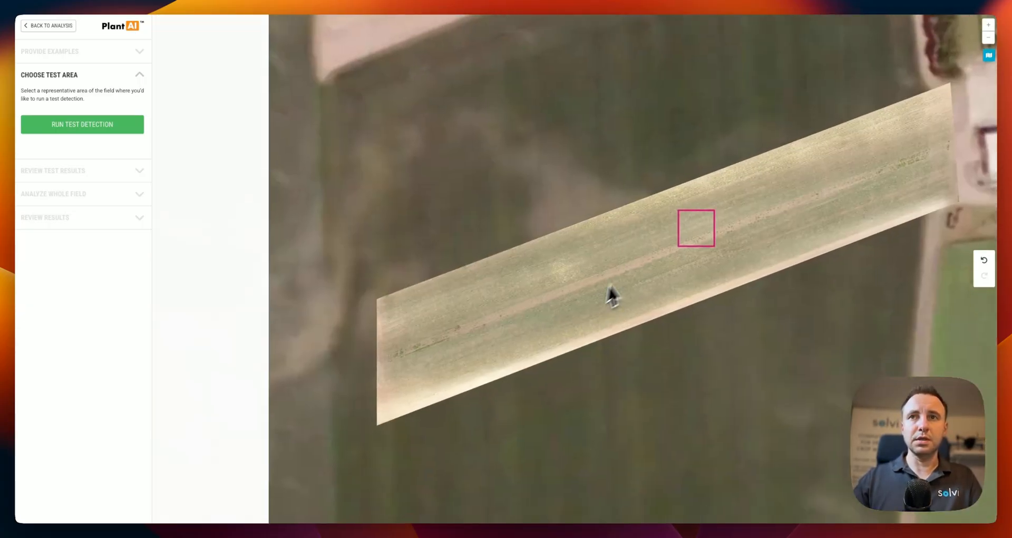
drag(705, 235, 575, 274)
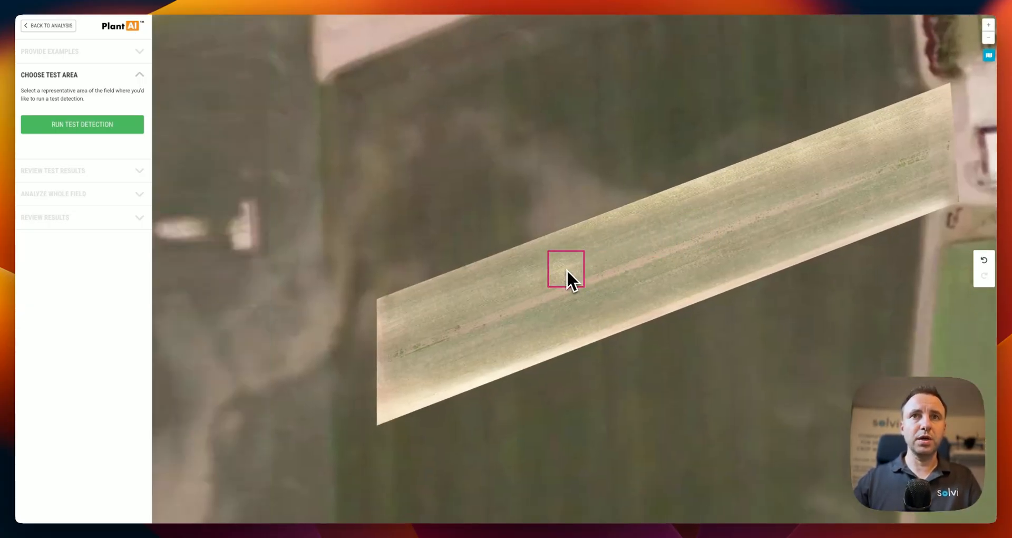
Move the test area box just left of the bright patch, above the bare strip, and run the test detection.
scroll(564, 269, up, 5)
drag(587, 289, 557, 300)
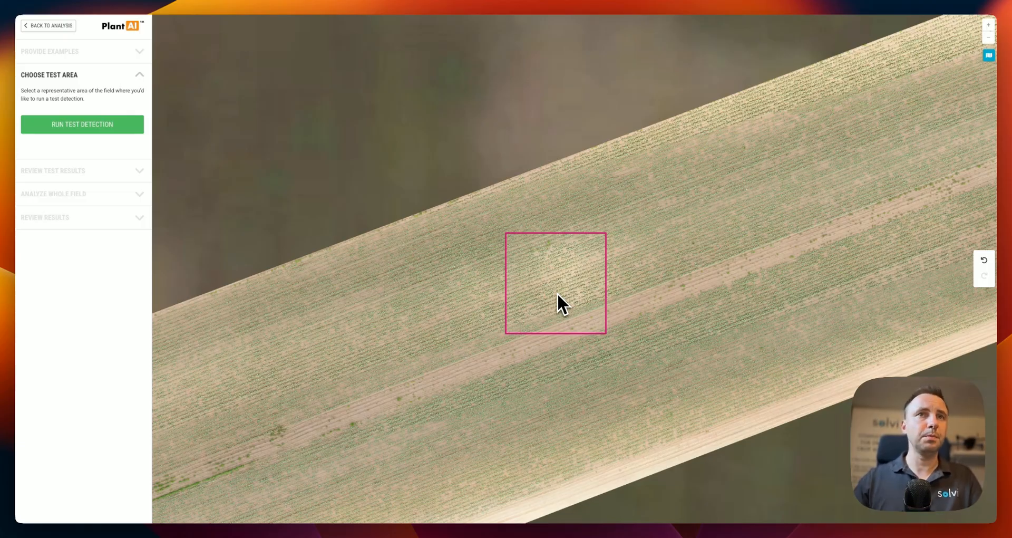
drag(557, 293, 441, 297)
drag(529, 437, 692, 358)
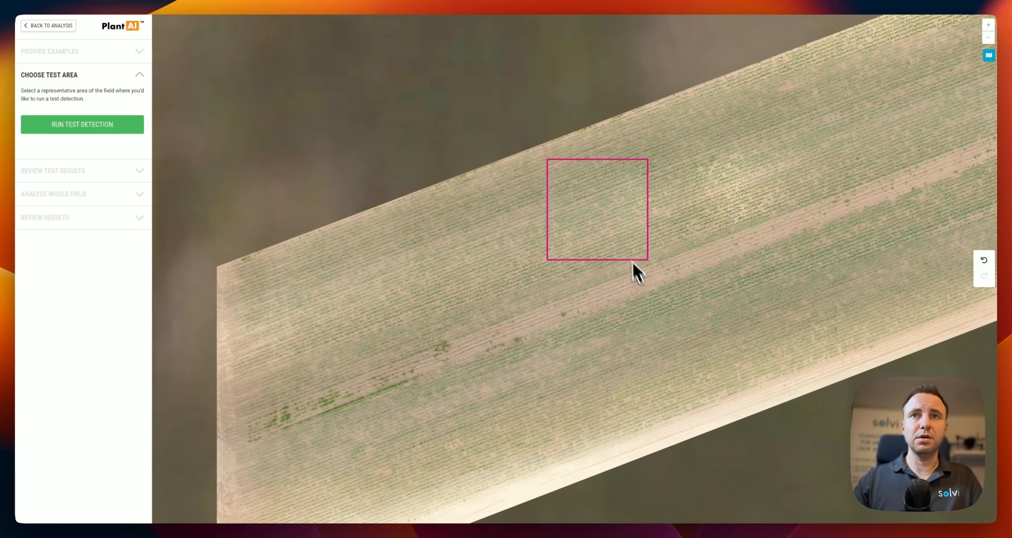
drag(632, 261, 594, 255)
click(100, 125)
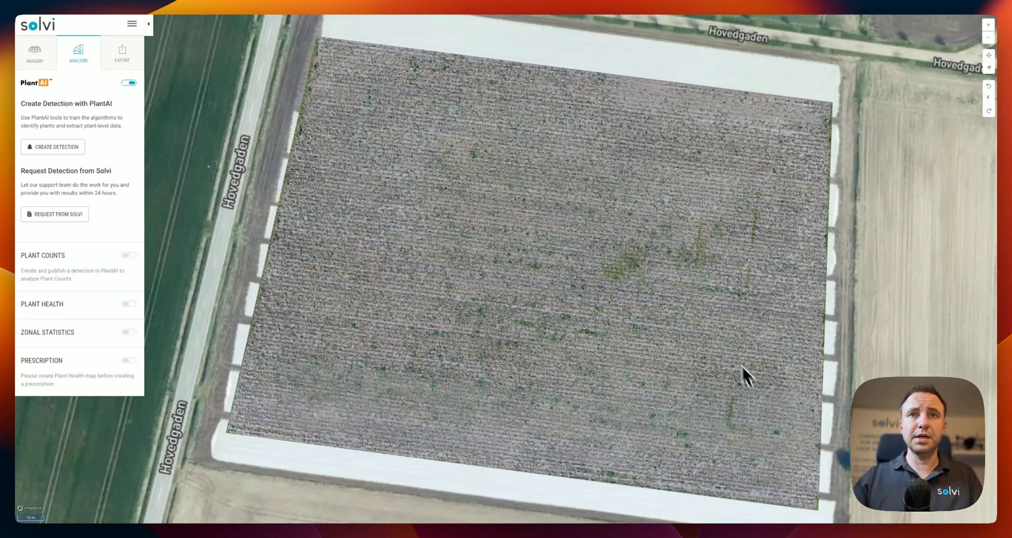
Create a PlantAI detection of the Counts with Plant-level Data type for the pumpkin field and proceed to the examples.
scroll(488, 341, up, 10)
scroll(462, 303, up, 5)
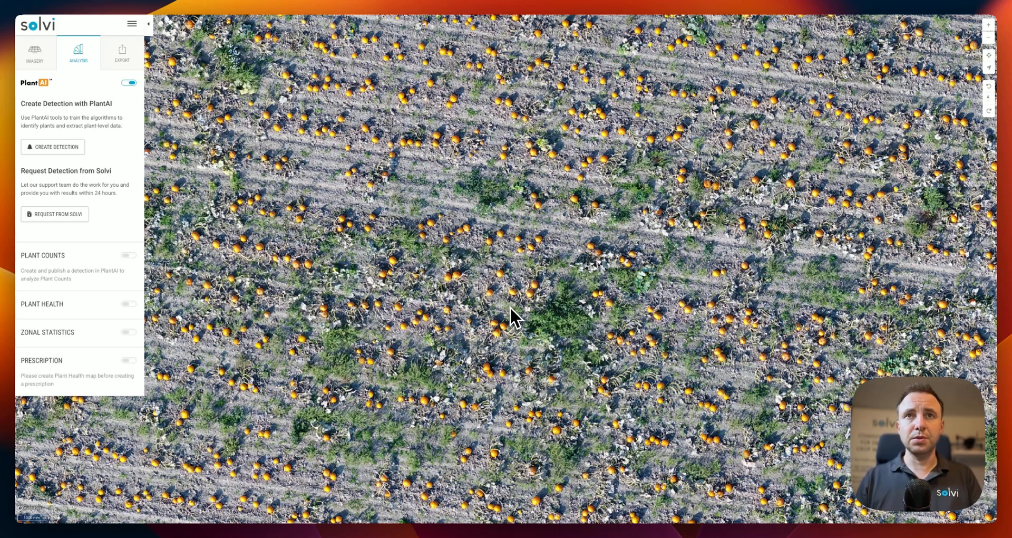
drag(418, 210, 505, 293)
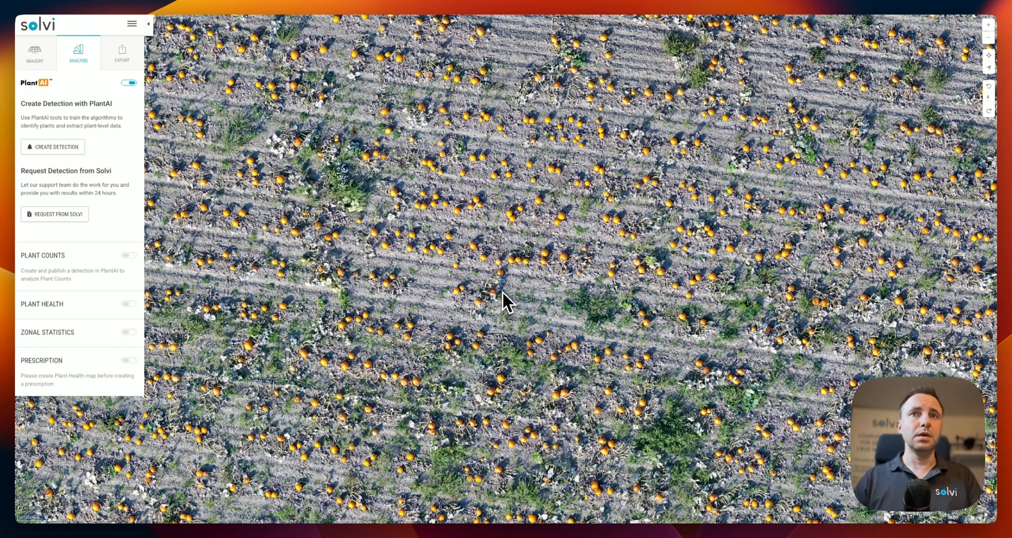
drag(488, 264, 476, 268)
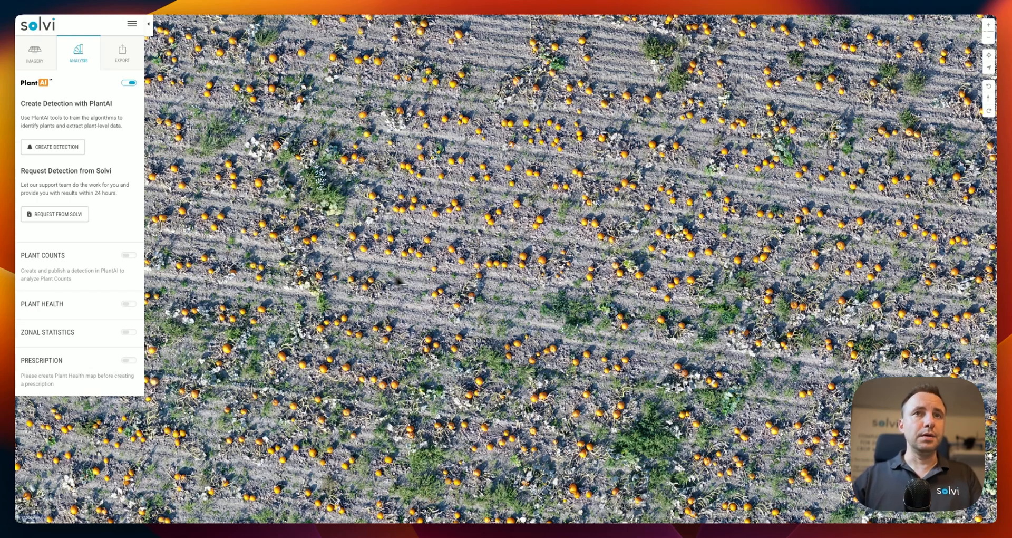
drag(399, 285, 340, 283)
click(53, 148)
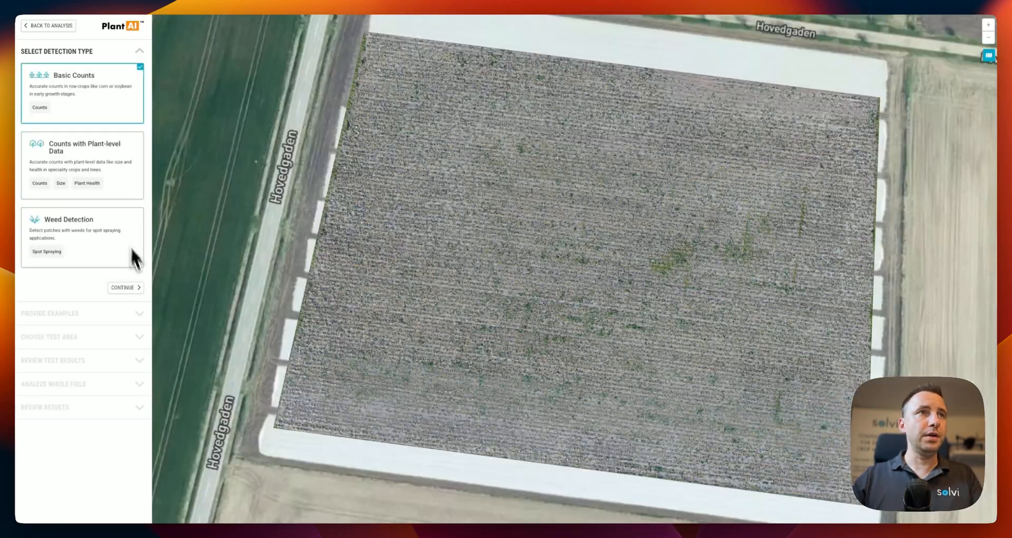
click(100, 174)
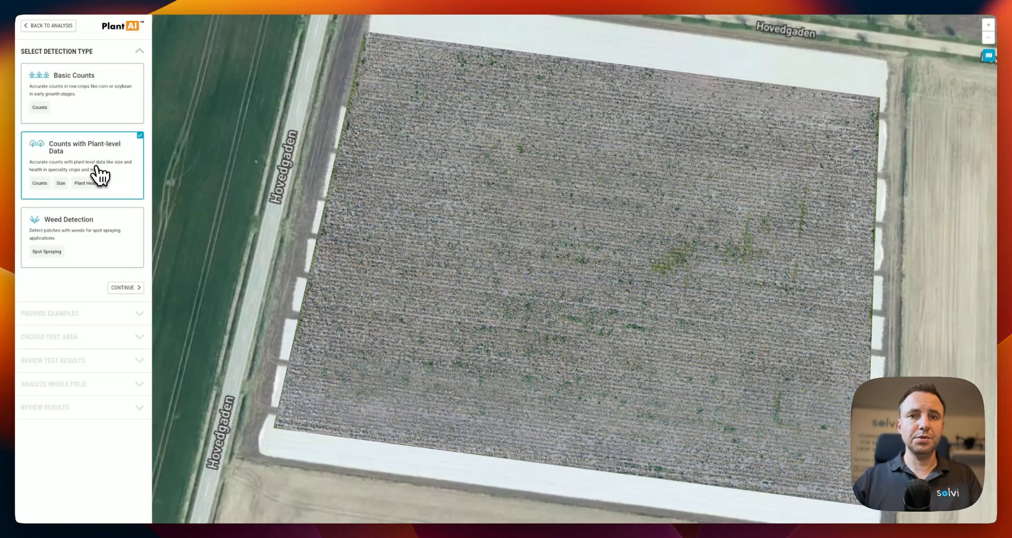
click(139, 288)
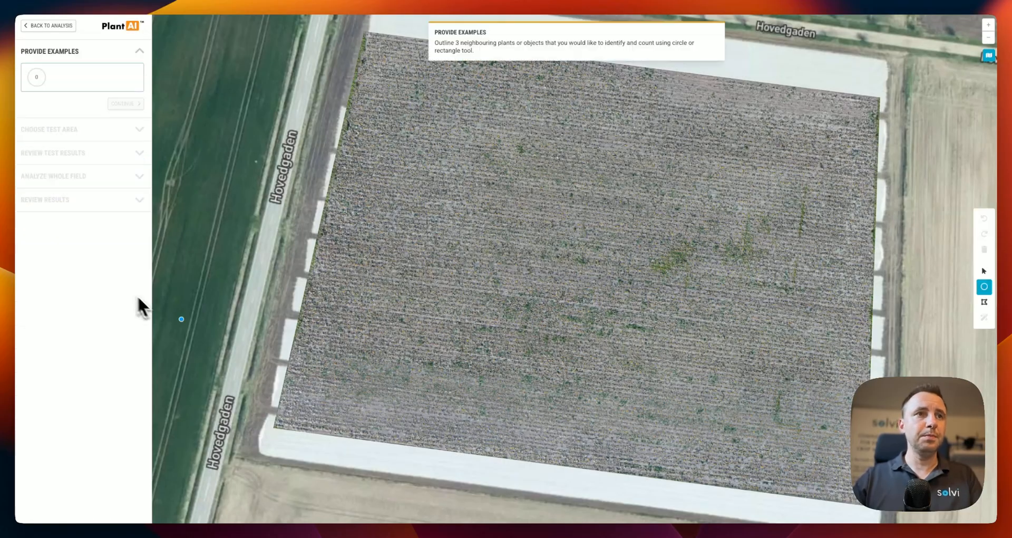
Outline two neighbouring pumpkins as the first examples using the circle tool, one below the dark green weed and one farther left.
scroll(573, 330, up, 5)
drag(659, 200, 578, 258)
scroll(584, 244, up, 8)
scroll(586, 244, up, 3)
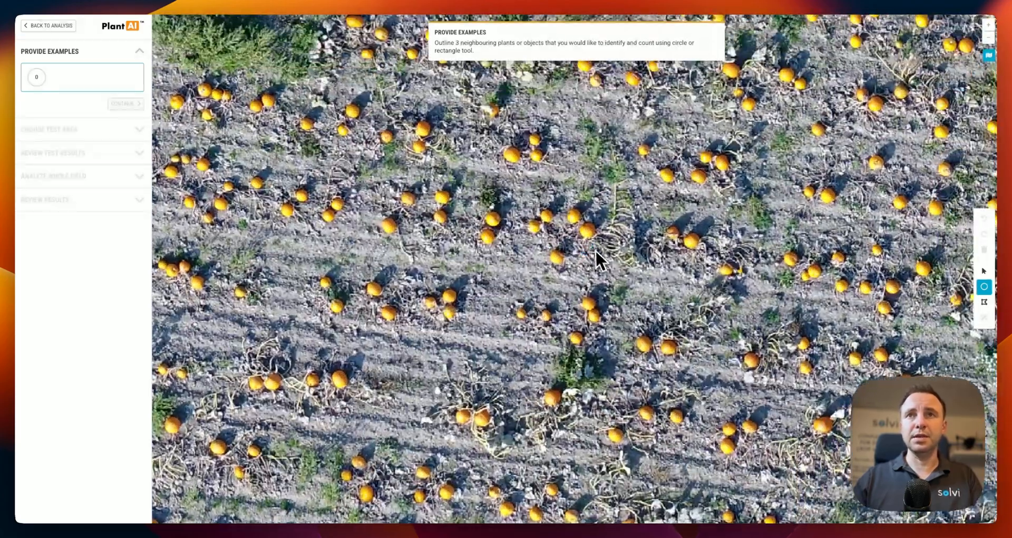
drag(531, 307, 557, 319)
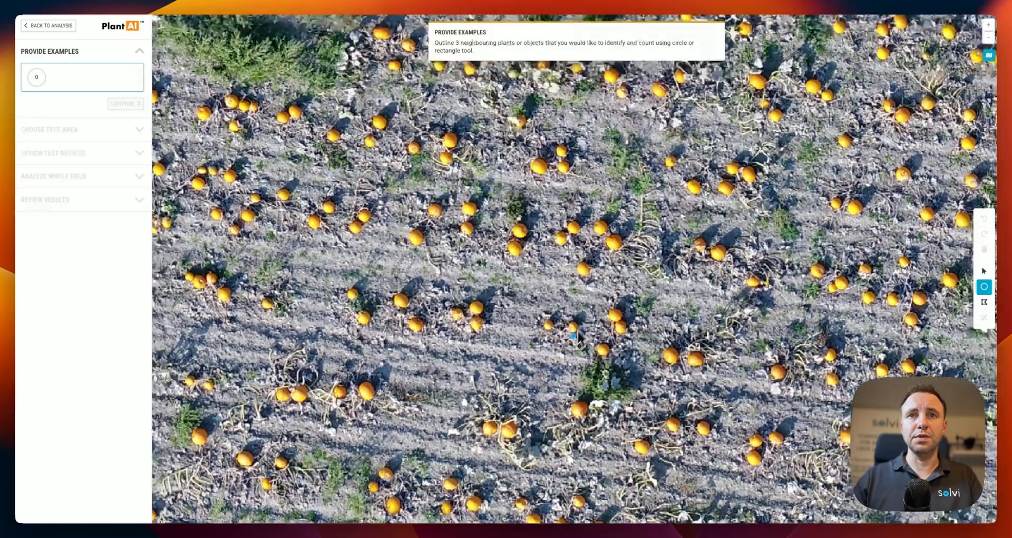
scroll(518, 236, up, 2)
scroll(521, 238, up, 3)
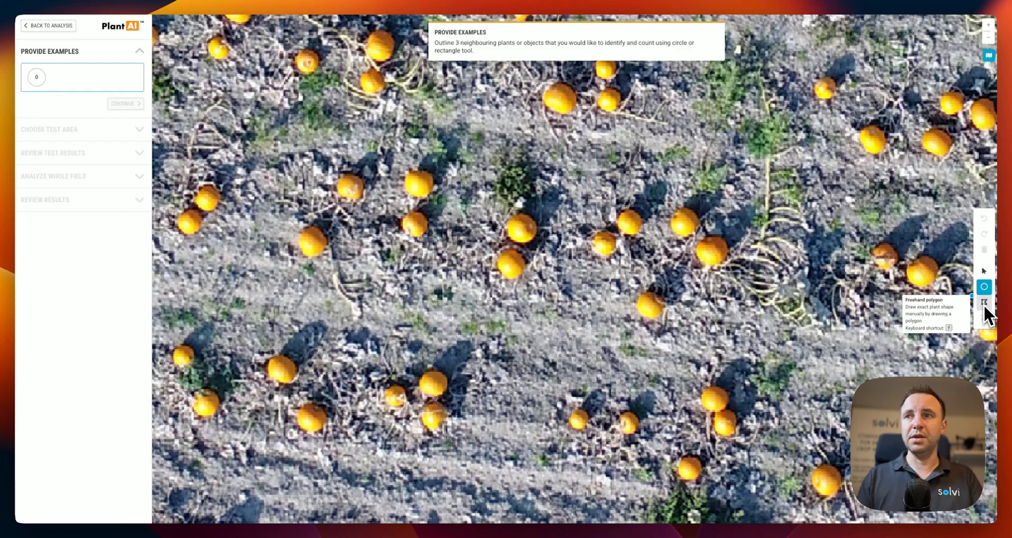
scroll(535, 249, up, 5)
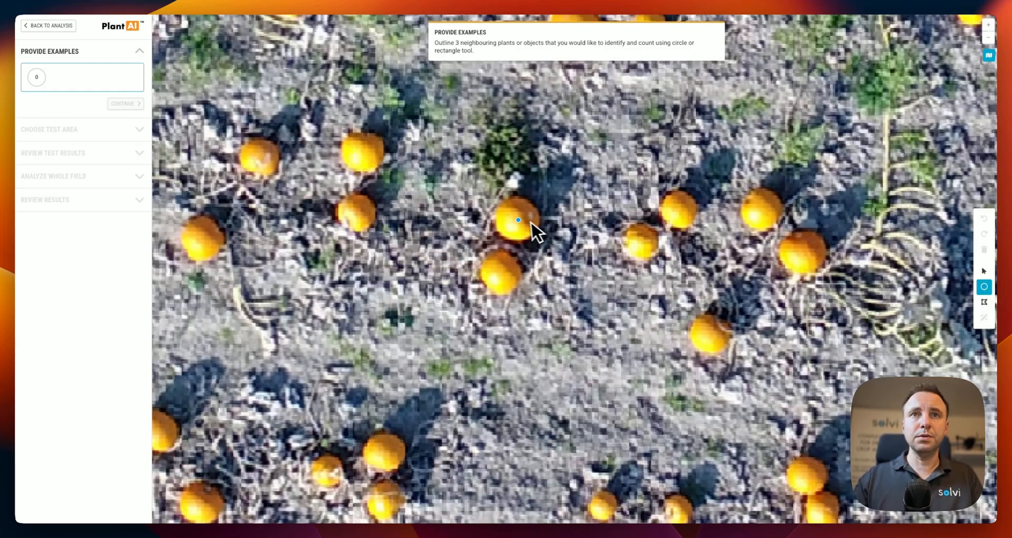
drag(517, 220, 530, 238)
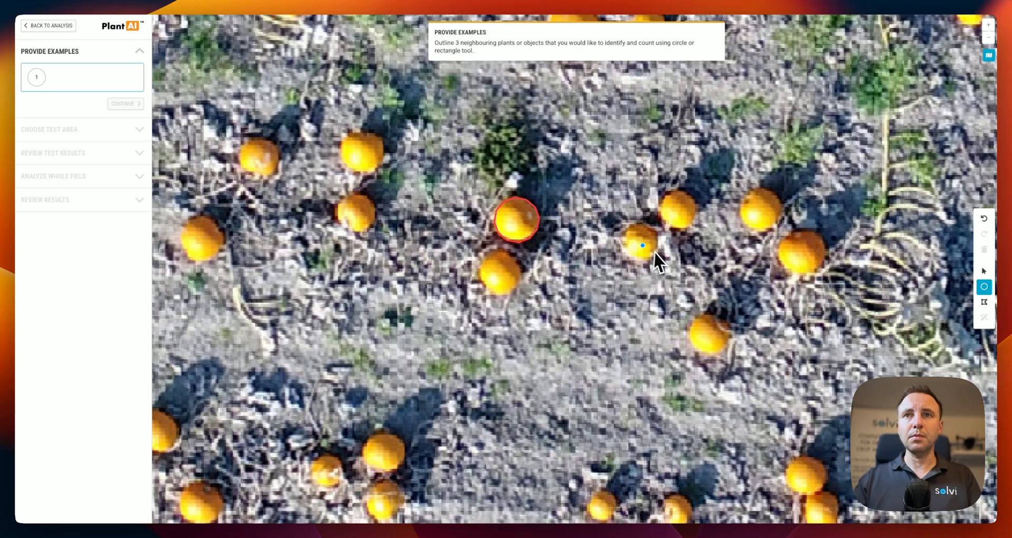
drag(356, 217, 360, 235)
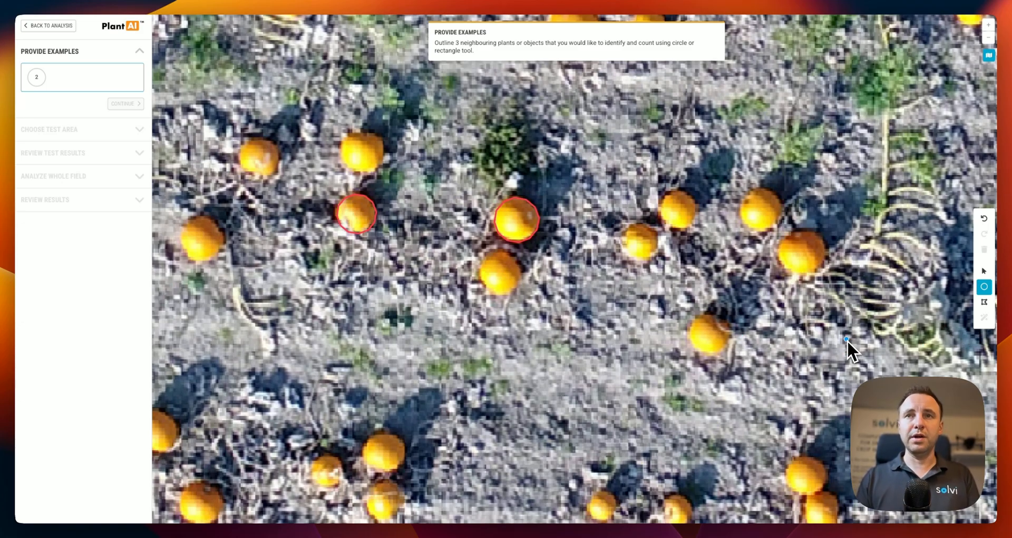
Outline the pumpkin directly below the one by the dark green weed as the third example using the Freehand polygon tool.
click(984, 302)
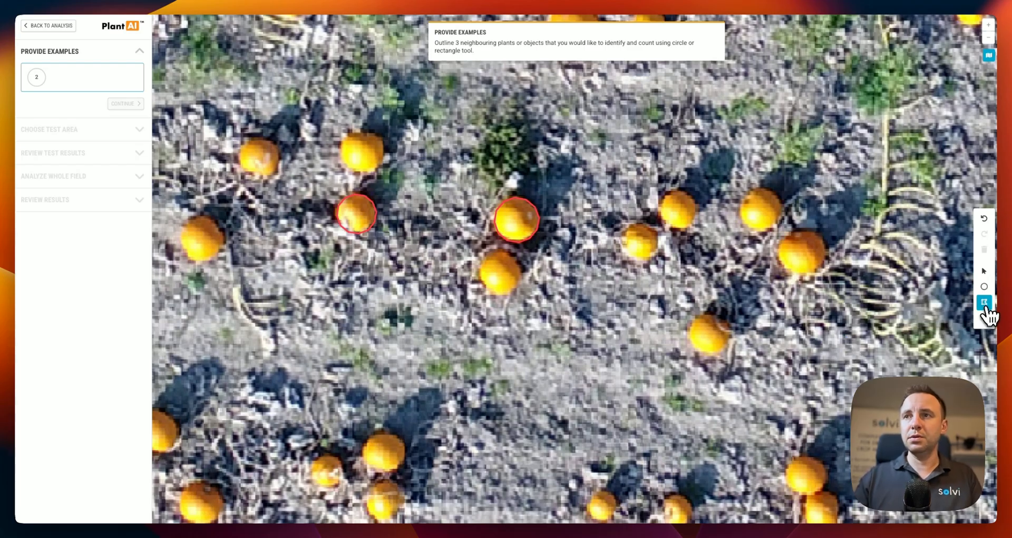
scroll(481, 291, up, 5)
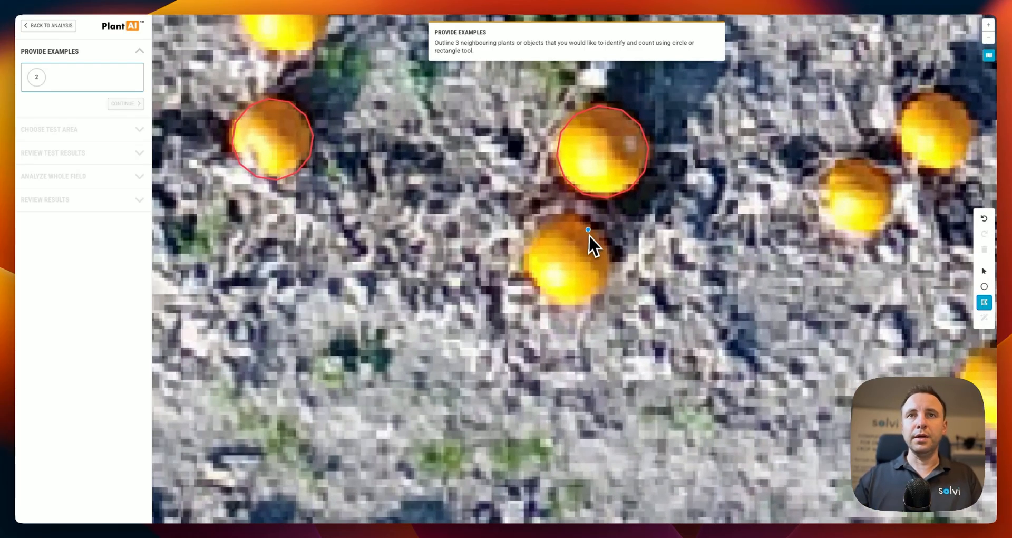
drag(588, 228, 538, 230)
mouse_move(533, 271)
mouse_down()
mouse_move(558, 296)
mouse_move(606, 274)
mouse_move(596, 236)
mouse_up()
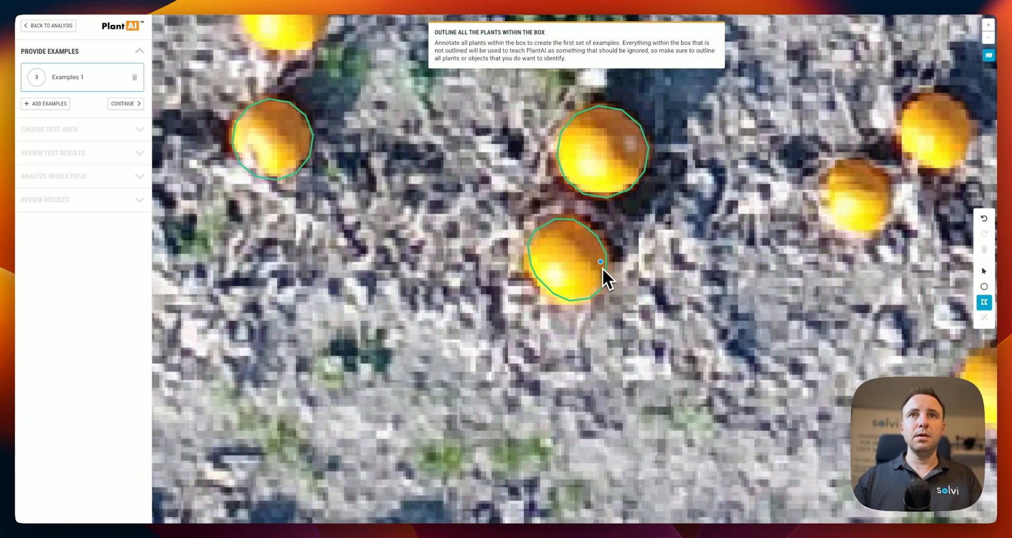
Outline the three remaining pumpkins in the example box's left-centre group with the circle tool.
scroll(603, 269, down, 5)
click(585, 299)
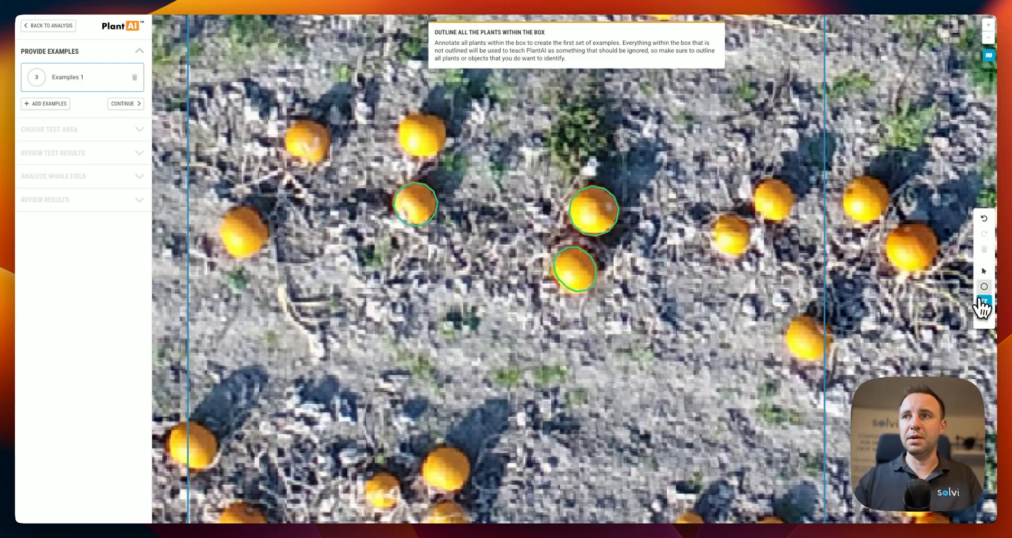
scroll(738, 363, down, 5)
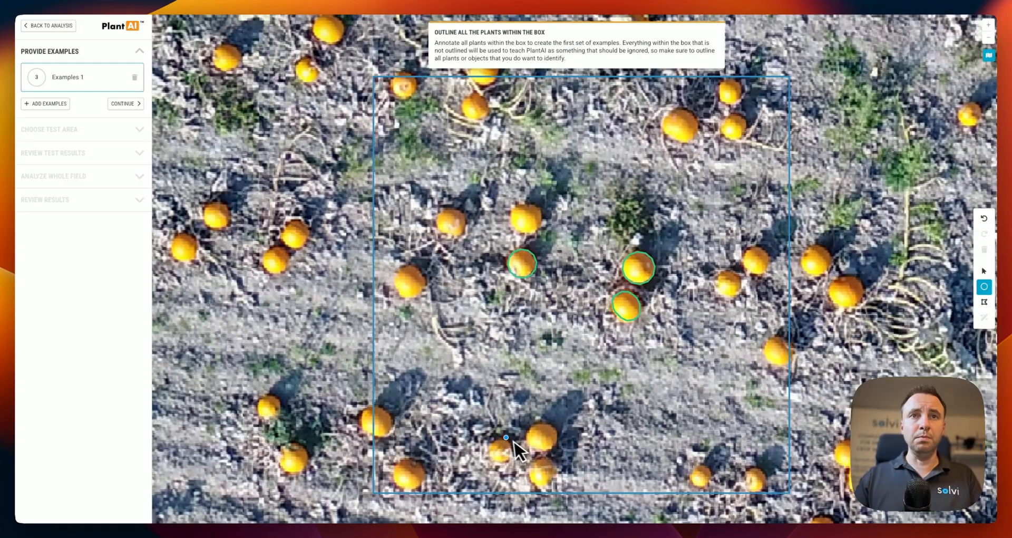
scroll(529, 232, up, 4)
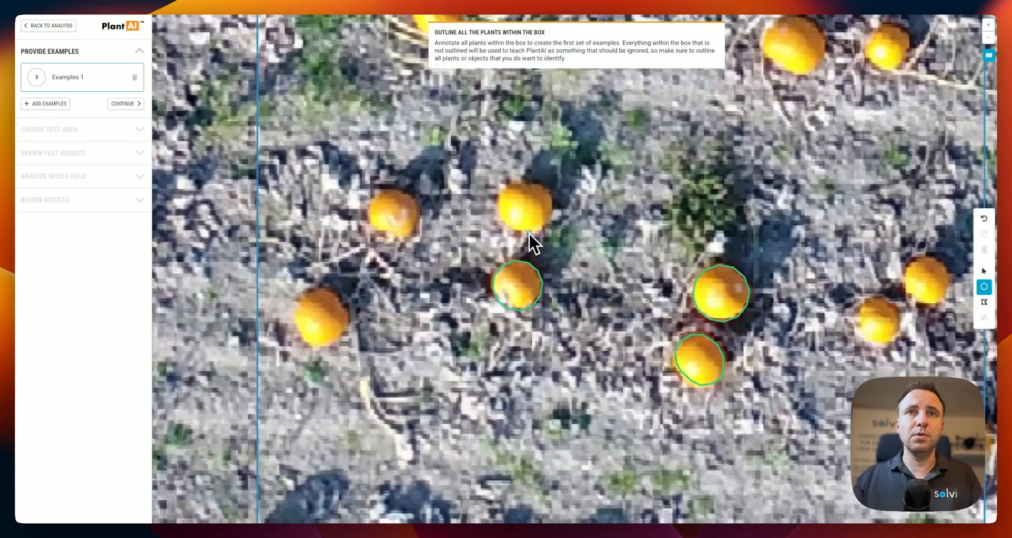
click(534, 221)
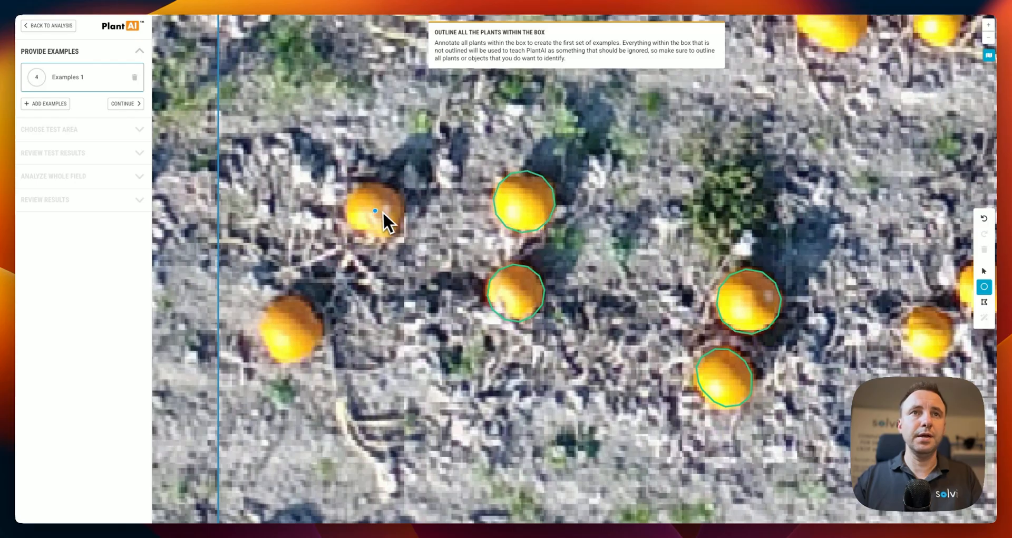
click(389, 234)
click(291, 331)
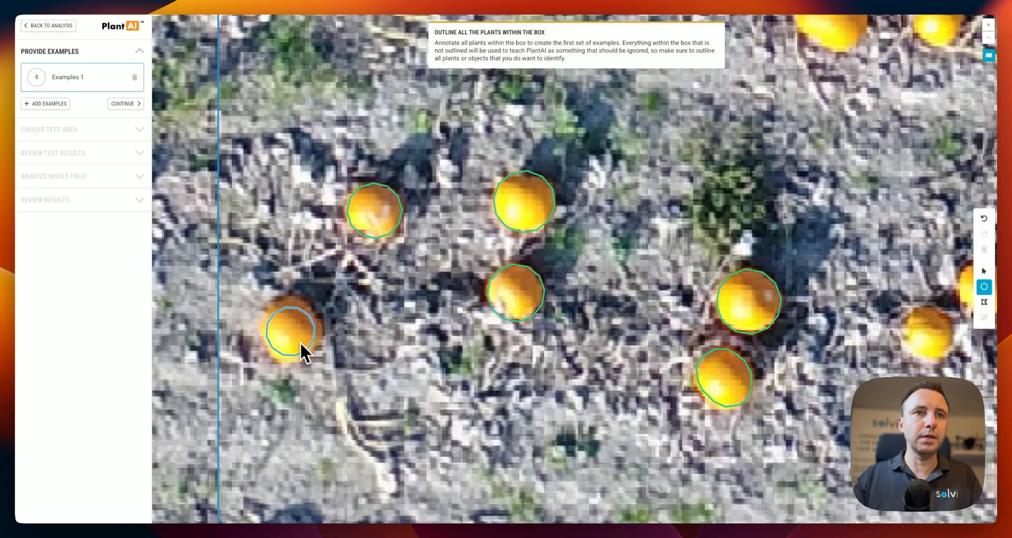
click(311, 356)
Outline the two small pumpkins near the example box's right side and the one crossing its right edge.
scroll(264, 285, down, 5)
scroll(264, 285, right, 8)
click(704, 202)
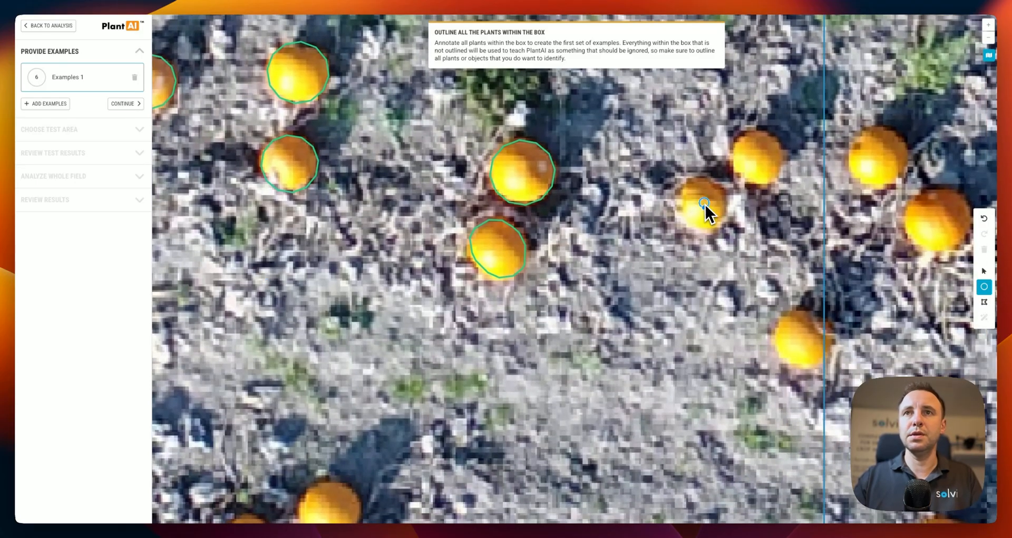
click(710, 228)
click(757, 160)
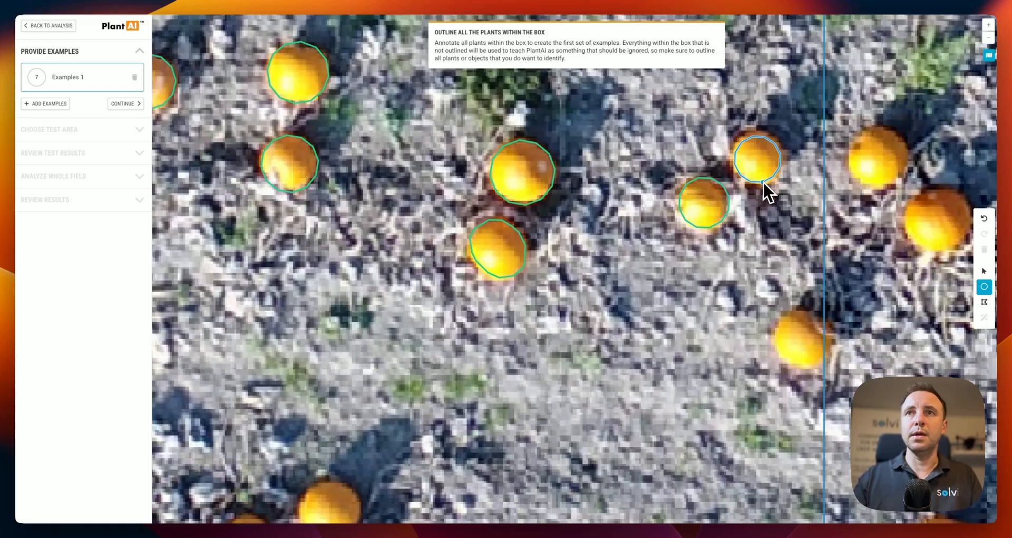
click(763, 182)
scroll(768, 284, down, 3)
click(800, 263)
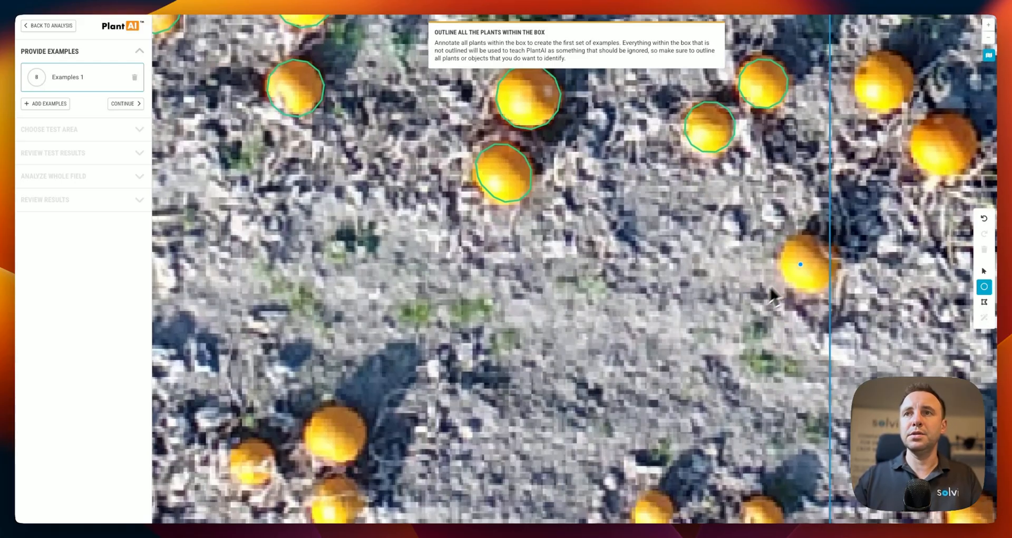
click(821, 292)
Outline the two small pumpkins in the example box's upper-right corner.
scroll(821, 292, down, 5)
drag(689, 106, 696, 151)
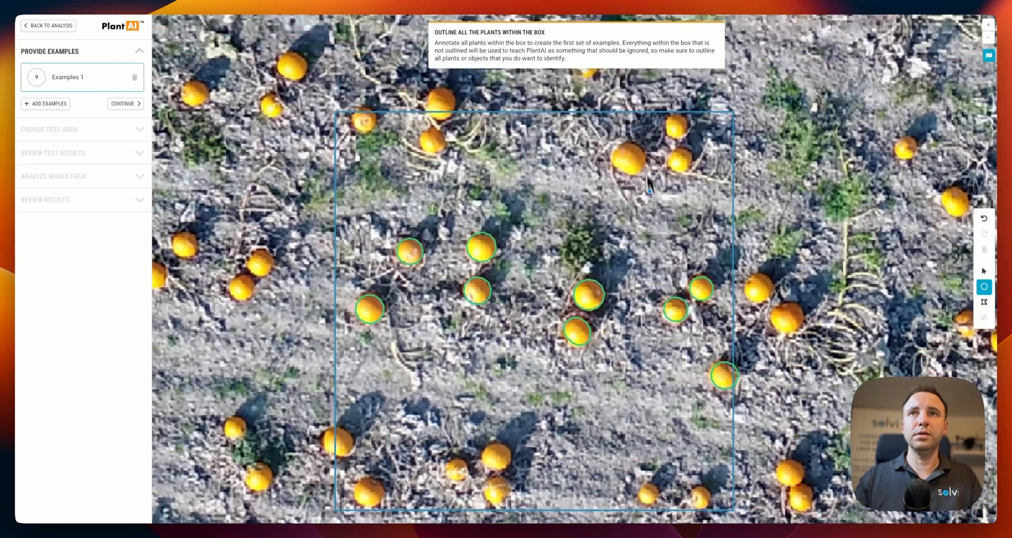
scroll(683, 172, up, 5)
click(673, 165)
click(678, 190)
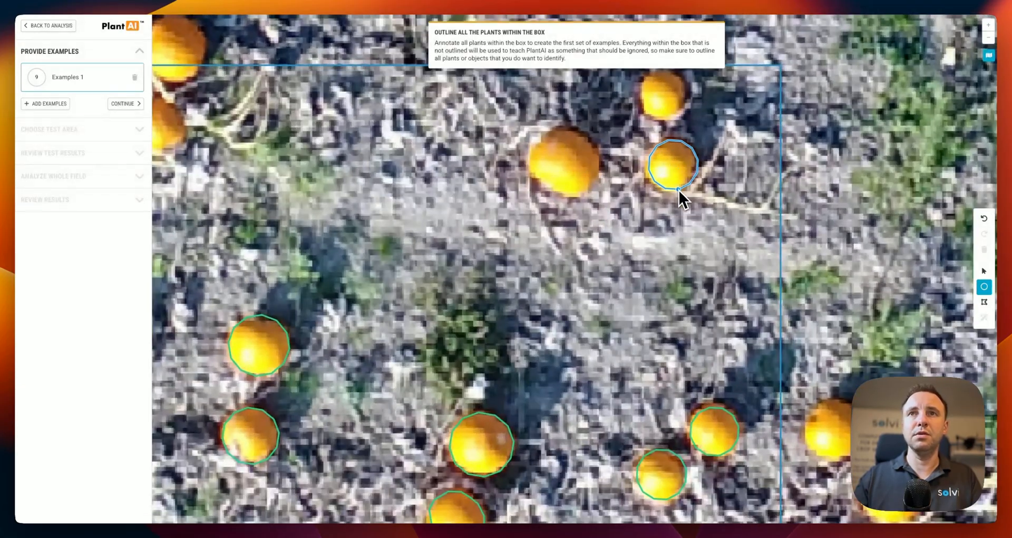
click(663, 94)
click(669, 116)
Outline the two small pumpkins in the example box's upper-left corner, leaving out the larger one on the top edge.
scroll(669, 125, down, 4)
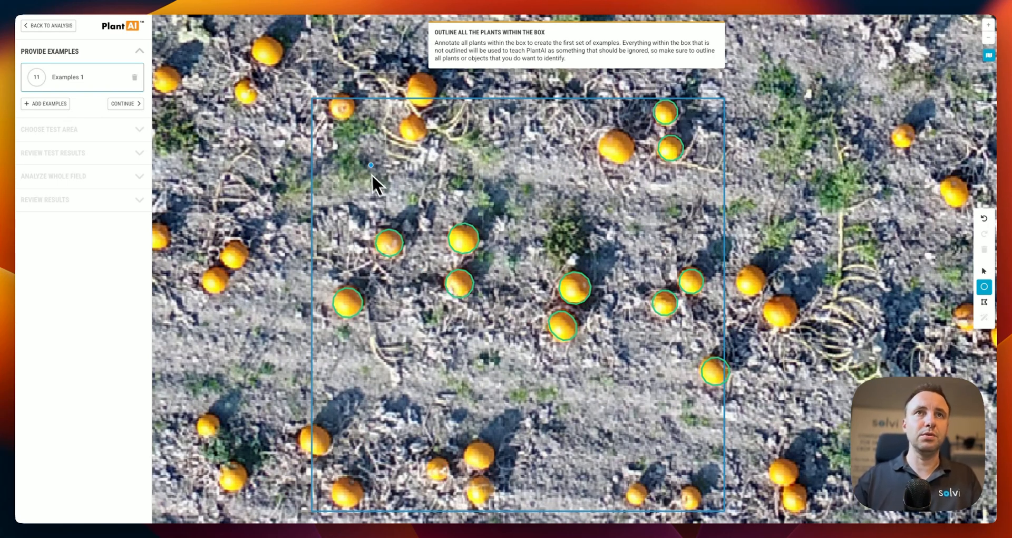
scroll(375, 159, up, 2)
click(440, 131)
click(322, 83)
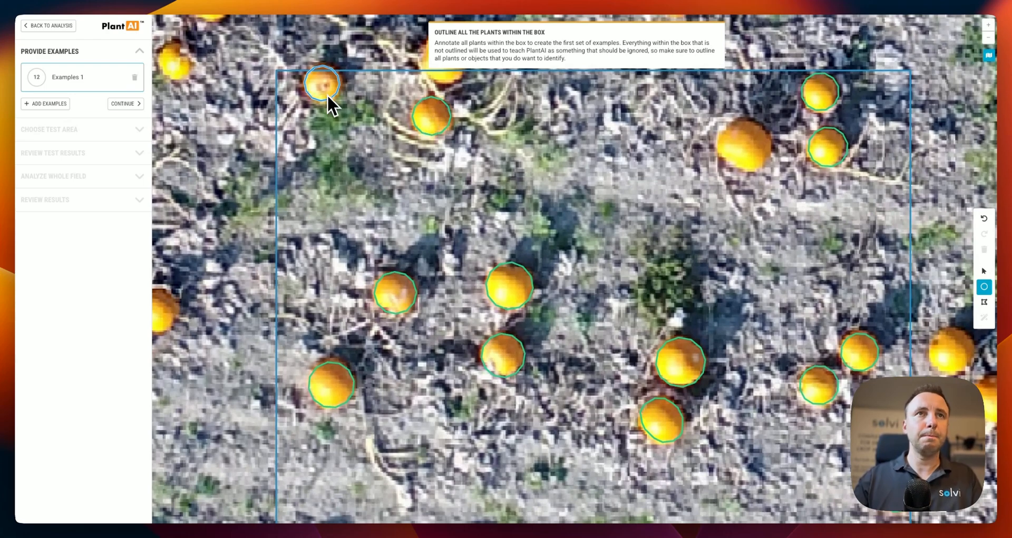
click(329, 100)
Outline the two pumpkins at the example box's lower-left corner, including the one crossing the left edge.
scroll(328, 100, down, 5)
click(293, 283)
click(304, 303)
click(341, 363)
click(352, 384)
Outline the three clustered pumpkins near the example box's lower middle and the two small ones at its lower right.
click(483, 328)
click(494, 344)
click(547, 308)
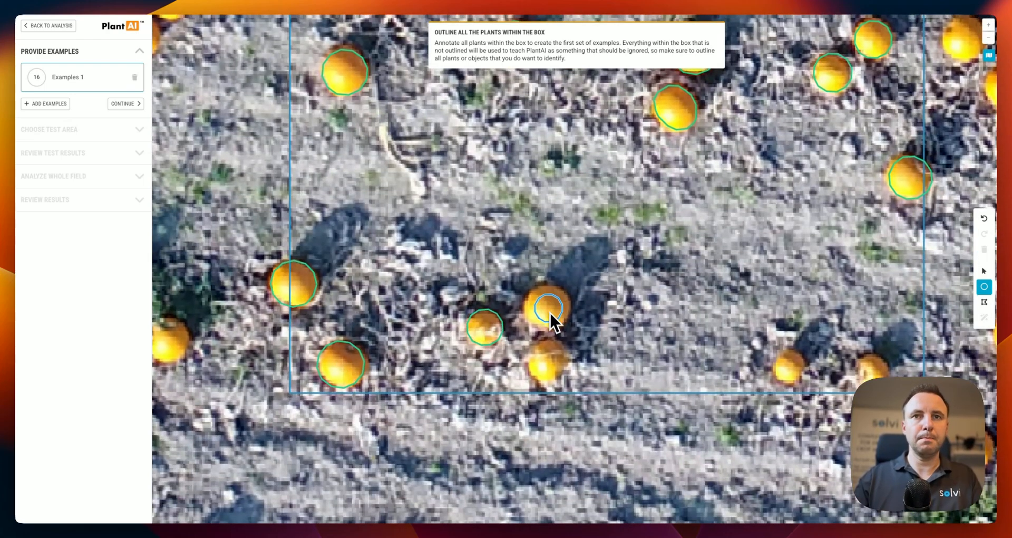
click(558, 327)
click(548, 361)
click(560, 380)
click(788, 366)
scroll(804, 268, down, 3)
Outline the large pumpkin in the example box's upper right and the one crossing its top edge.
scroll(843, 137, up, 5)
click(660, 153)
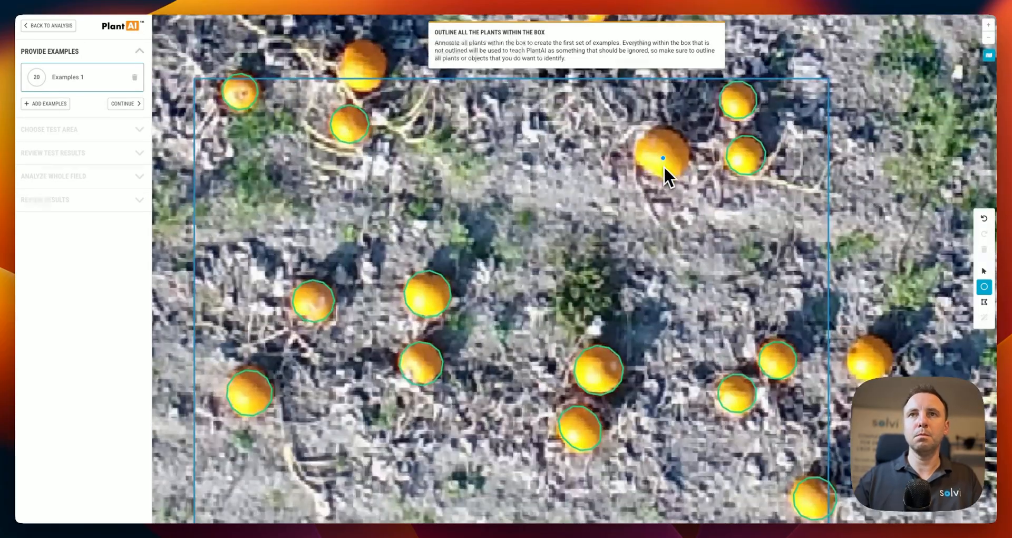
click(664, 178)
scroll(665, 193, down, 5)
click(515, 129)
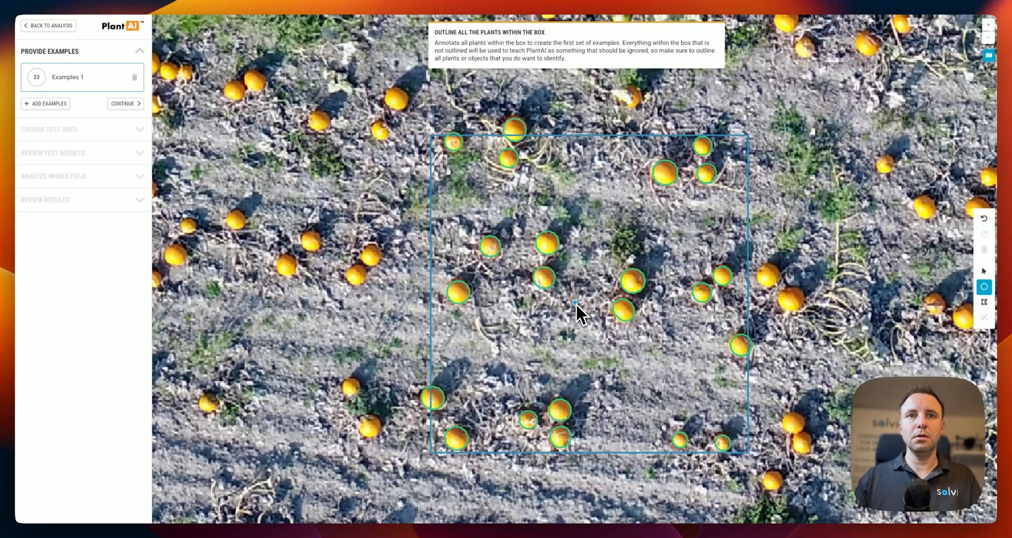
Switch to the selection tool and accept the pumpkin example set to proceed to choosing the test area.
scroll(542, 348, down, 5)
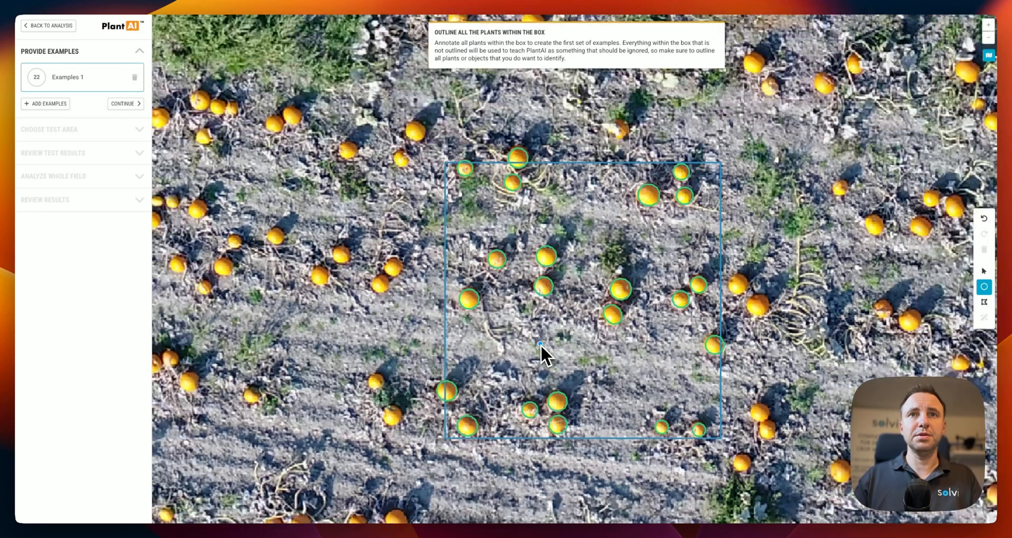
key(v)
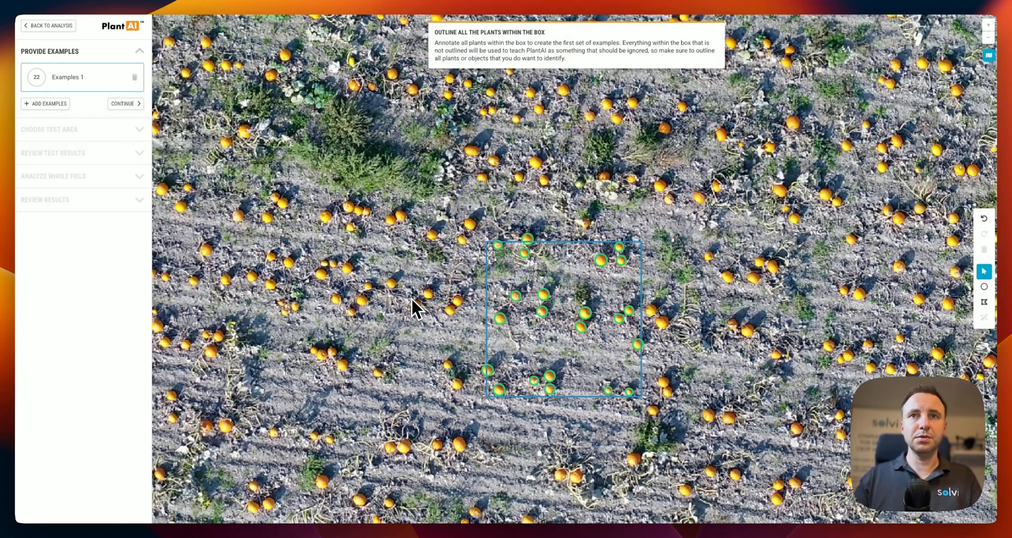
click(131, 103)
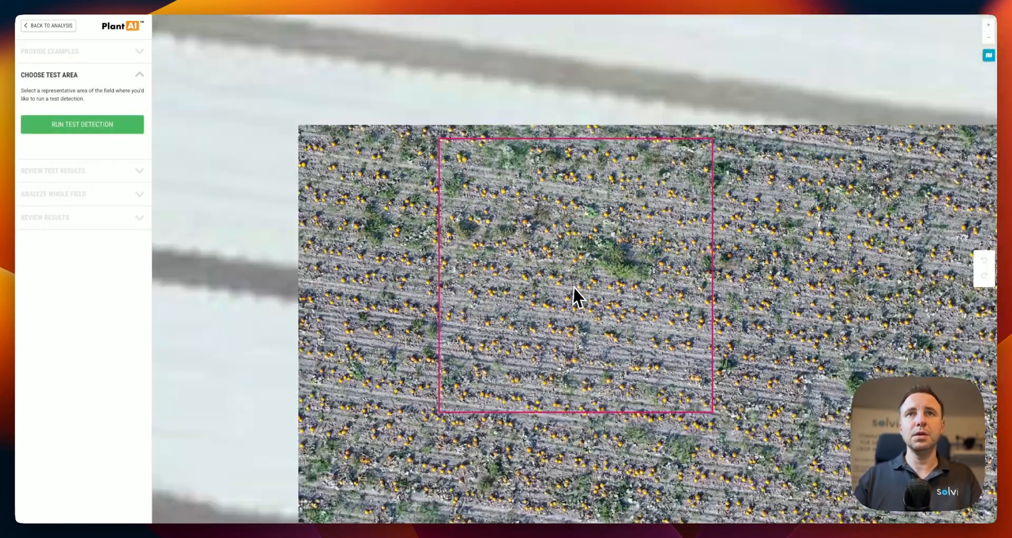
Move the test area box to a representative part of the pumpkin field and run the test detection.
scroll(573, 288, down, 3)
drag(585, 302, 338, 260)
drag(430, 334, 618, 304)
drag(472, 185, 401, 274)
click(99, 133)
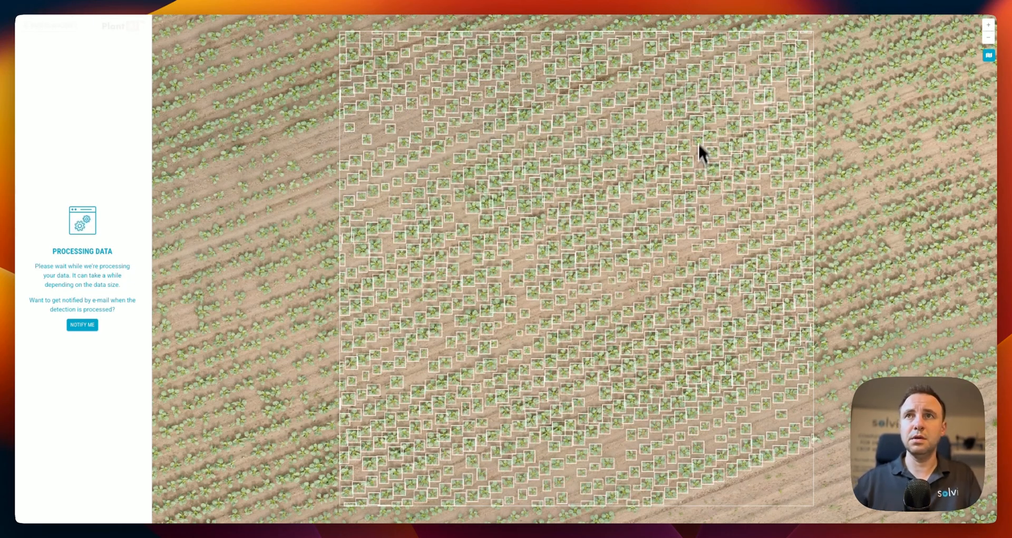
Examine the crop plant test results across the test area, checking for missed or wrongly marked plants.
drag(664, 362, 594, 312)
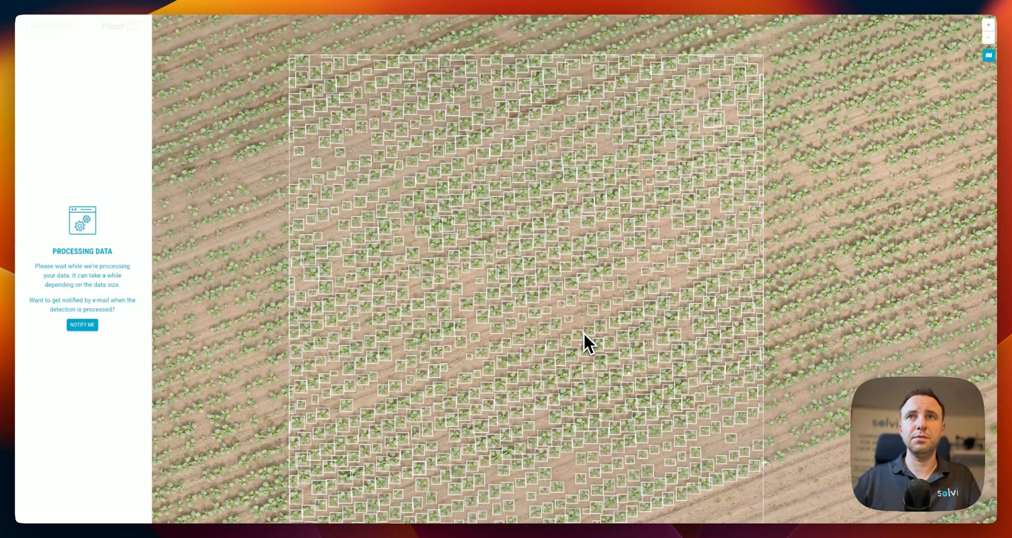
scroll(584, 332, down, 3)
drag(580, 350, 570, 336)
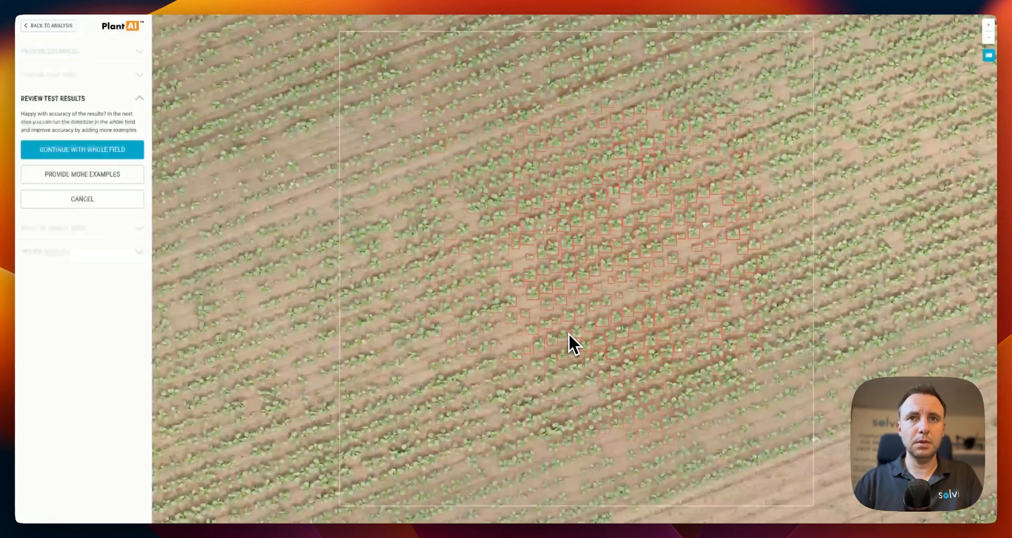
drag(615, 384, 562, 319)
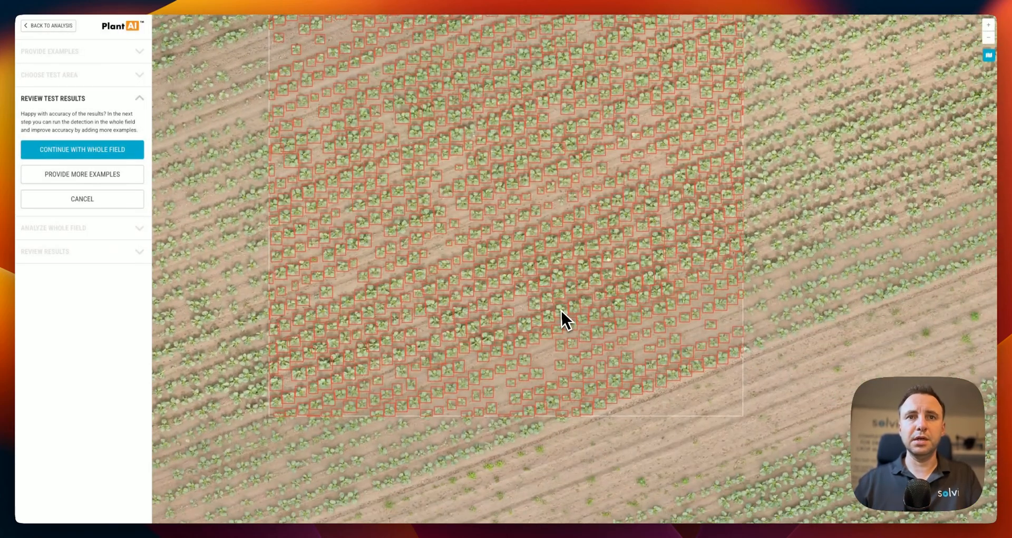
scroll(422, 303, up, 3)
drag(566, 227, 551, 397)
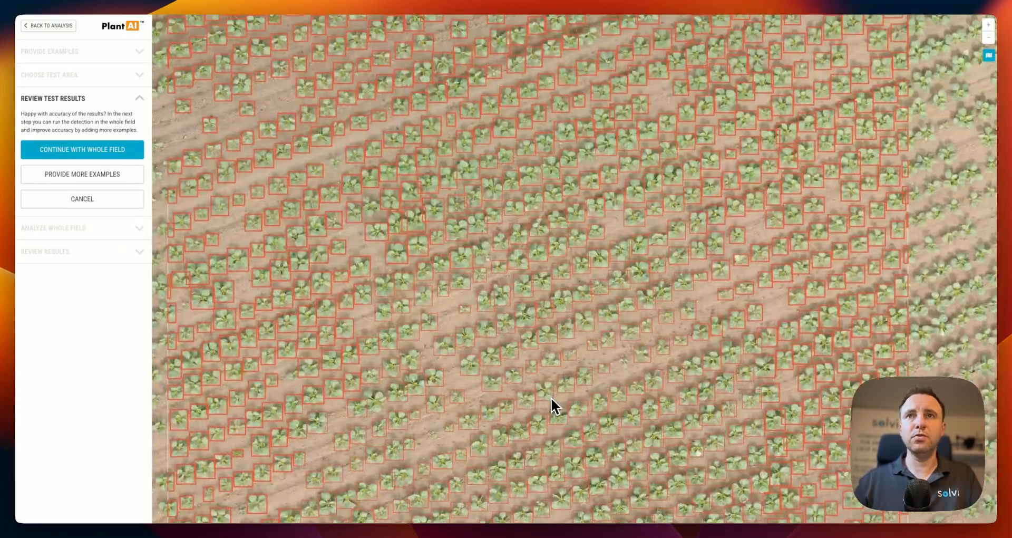
drag(725, 158, 681, 394)
scroll(592, 255, down, 3)
scroll(592, 255, up, 5)
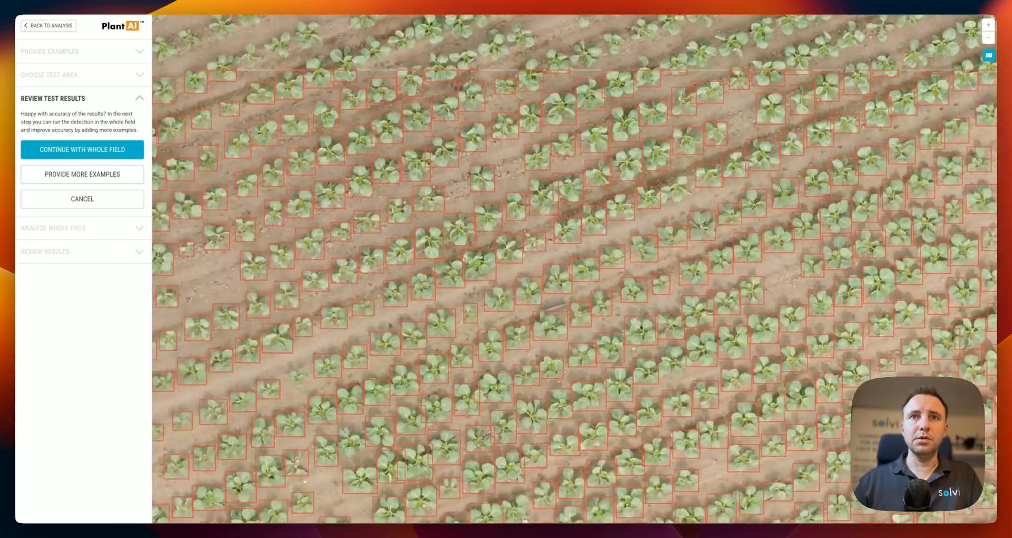
drag(483, 306, 697, 246)
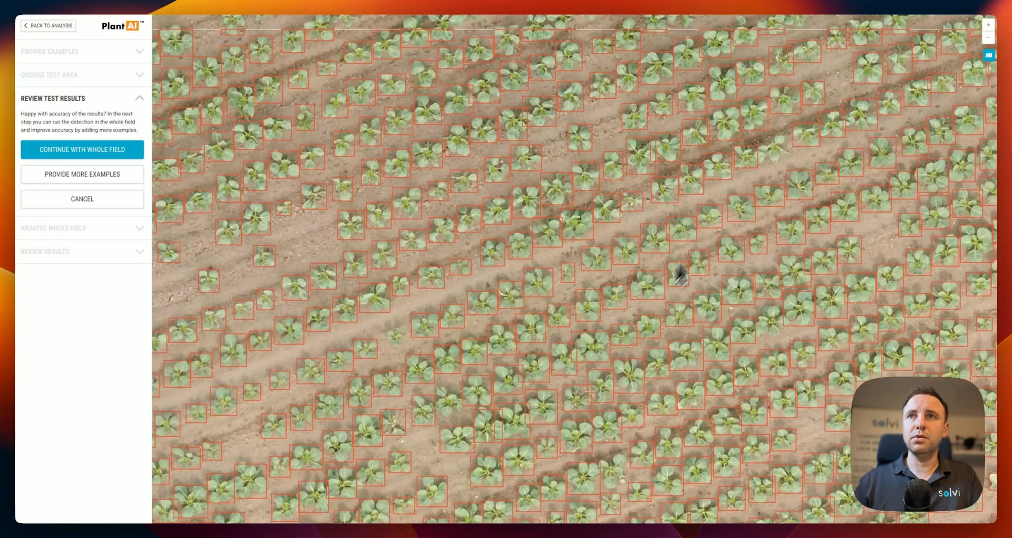
drag(768, 148, 697, 167)
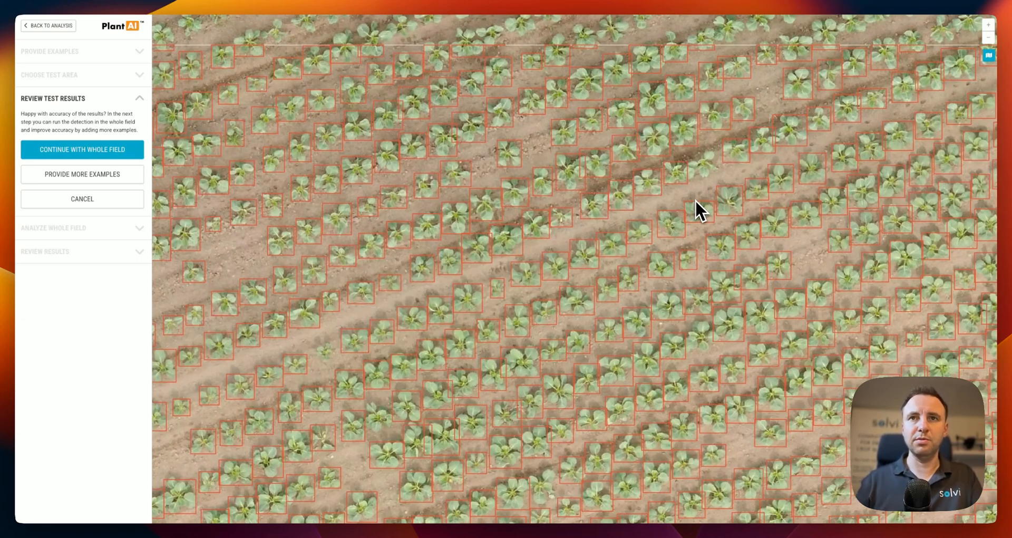
Accept the crop plant test results, continue with the whole field and run the detection with polygon output.
scroll(694, 199, down, 5)
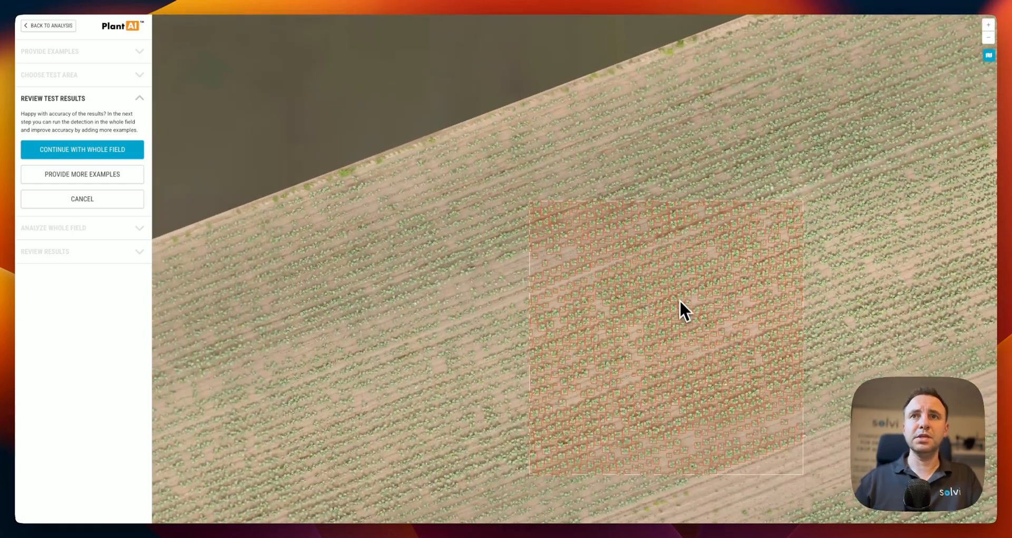
drag(679, 299, 622, 271)
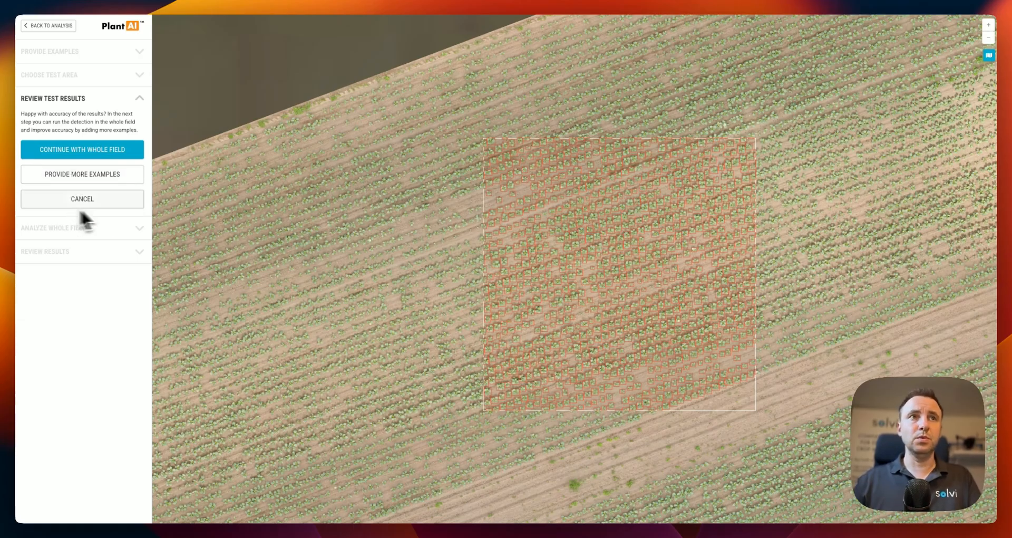
click(81, 153)
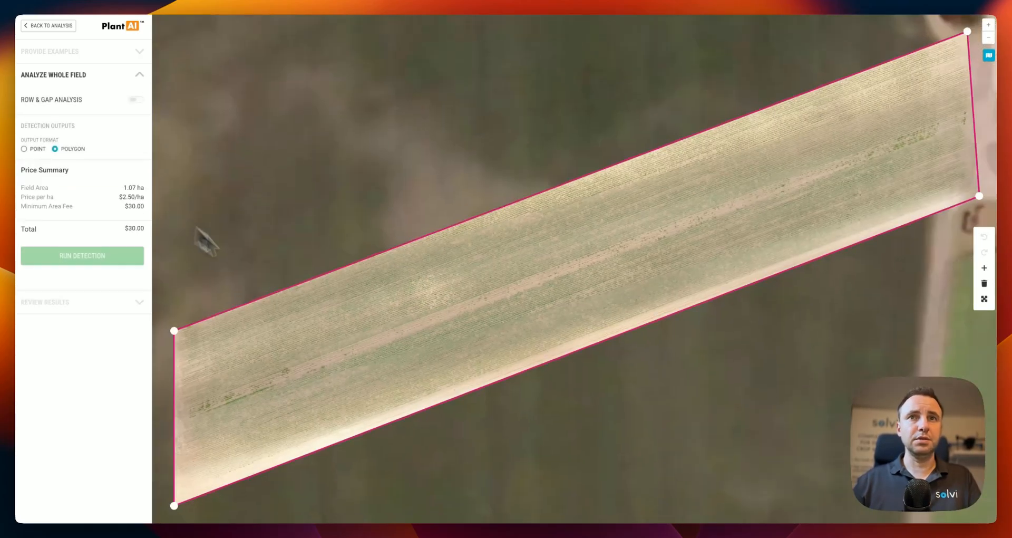
drag(400, 341, 480, 303)
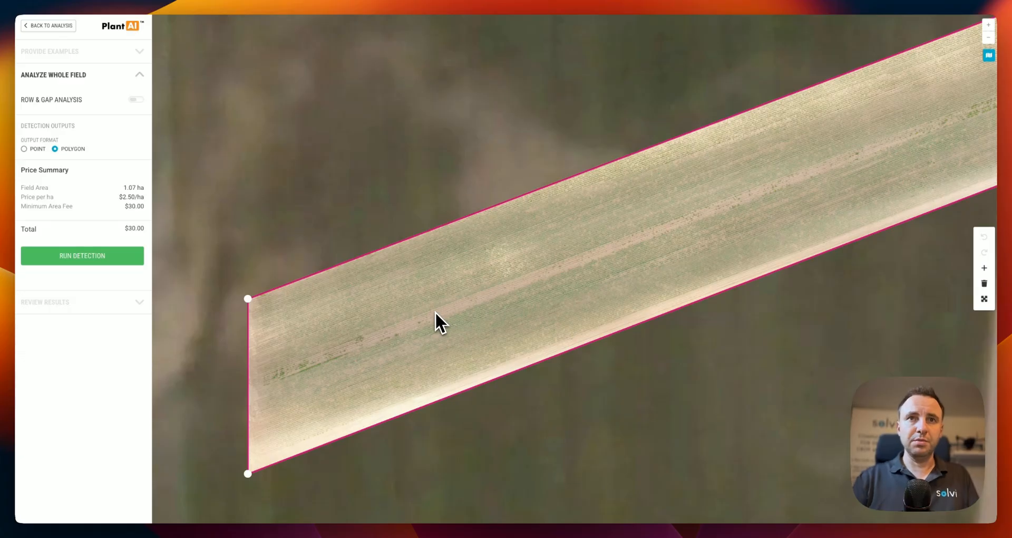
drag(694, 188, 657, 203)
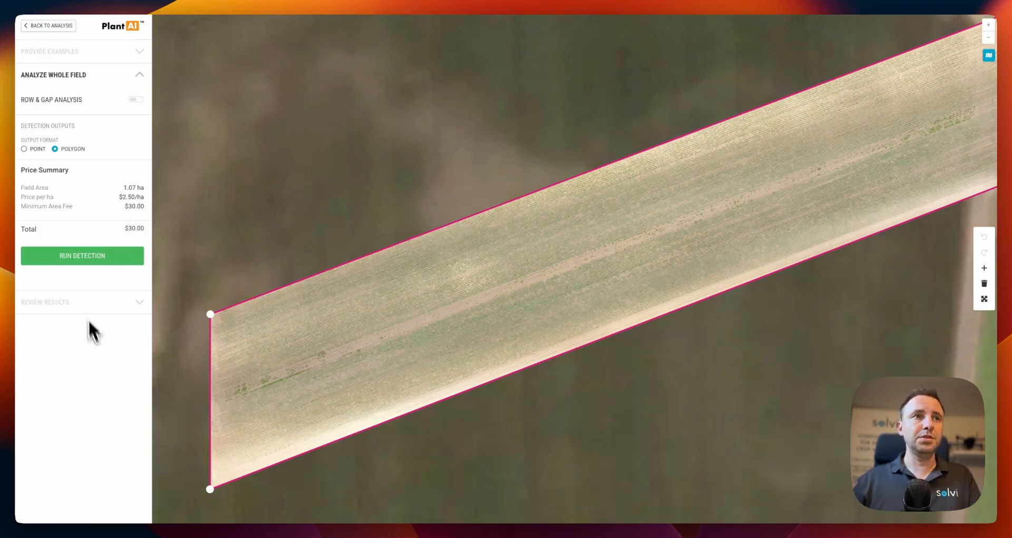
click(93, 256)
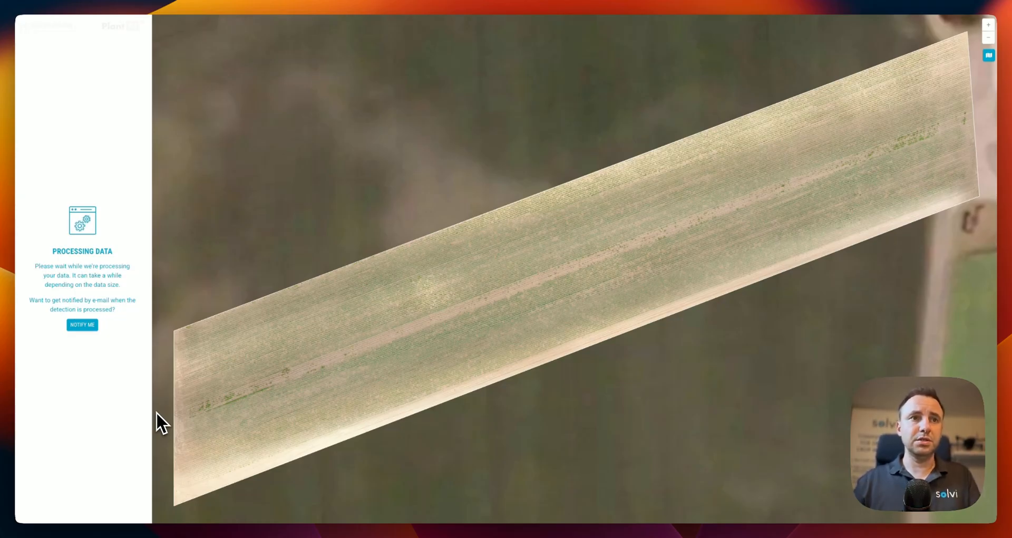
Examine the crop plant detections already drawn at the field's western end and around the weedy strip while processing runs.
drag(219, 383, 227, 378)
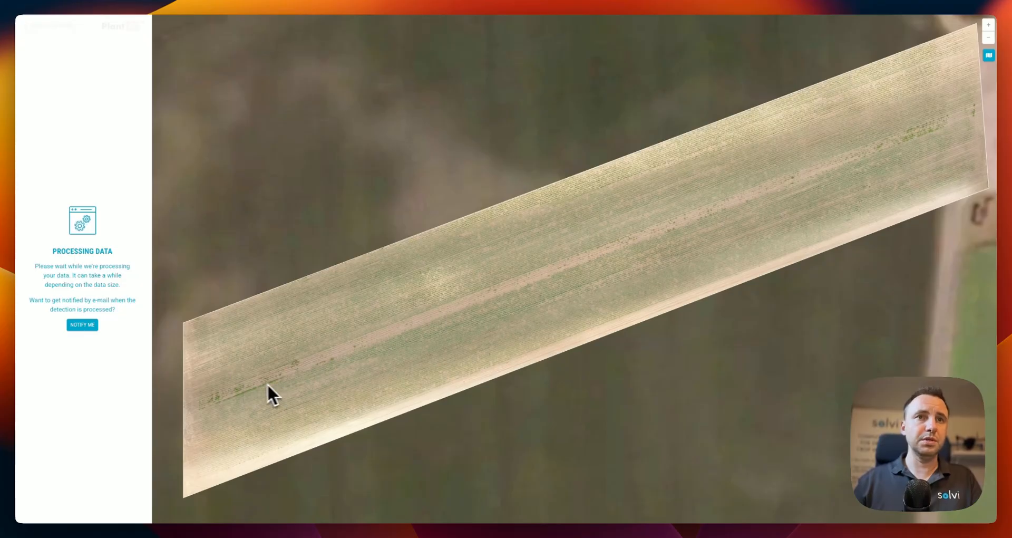
scroll(302, 339, up, 5)
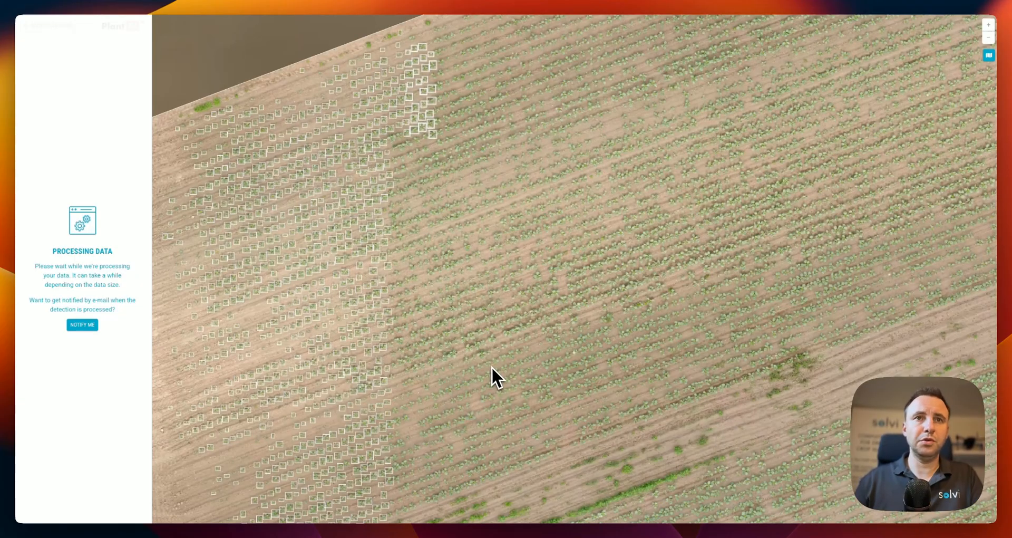
drag(500, 393, 574, 227)
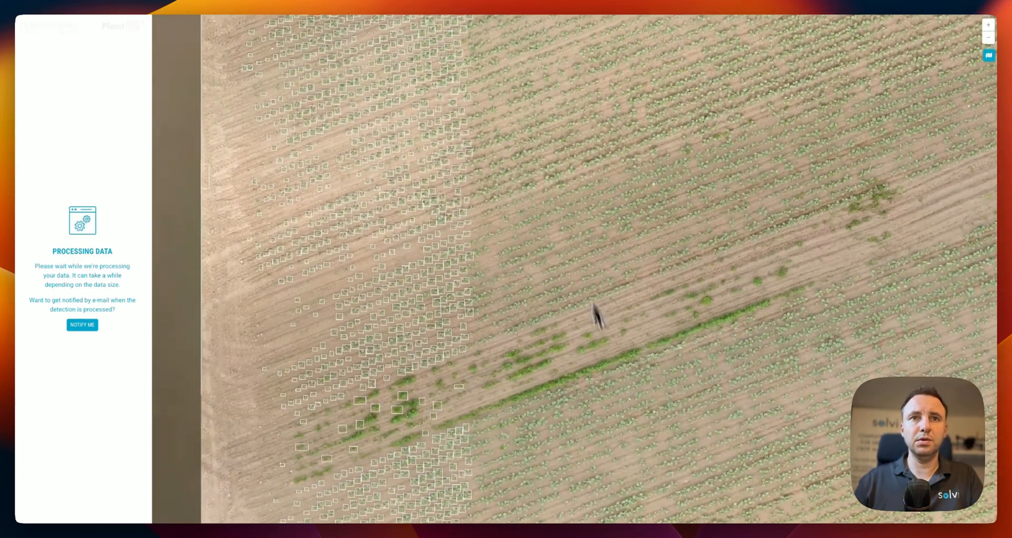
drag(605, 462, 611, 314)
drag(579, 388, 561, 384)
scroll(390, 266, up, 2)
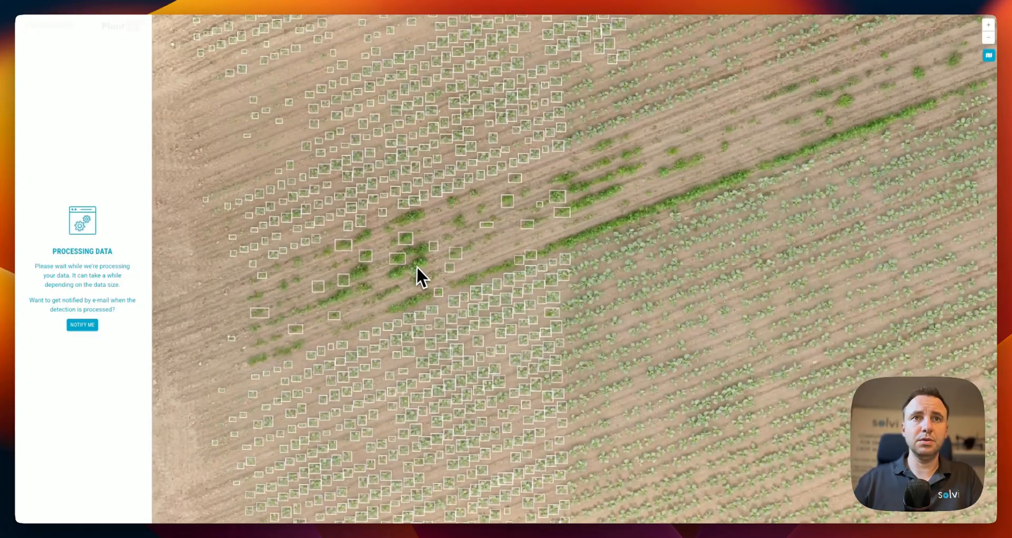
scroll(417, 269, up, 2)
drag(434, 282, 424, 288)
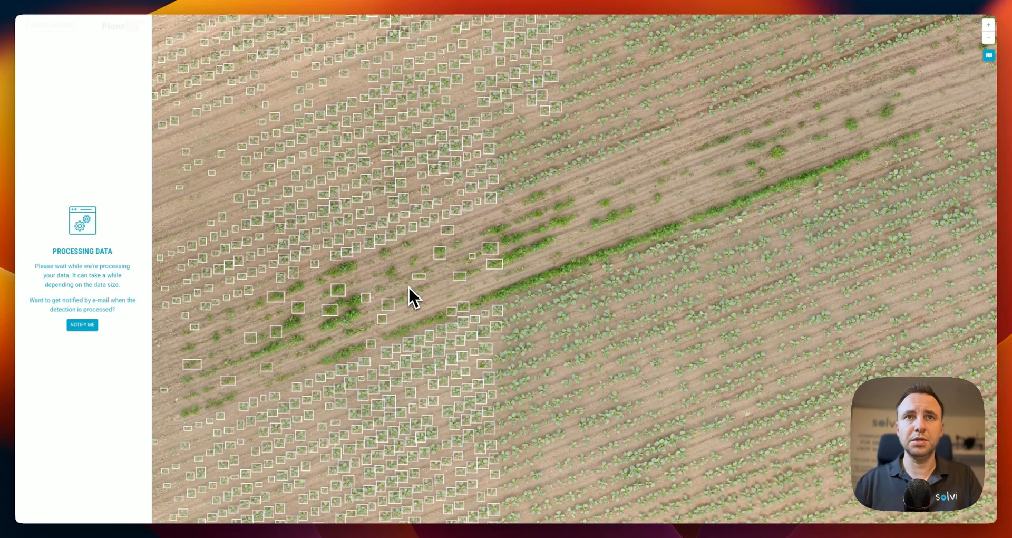
scroll(498, 282, down, 5)
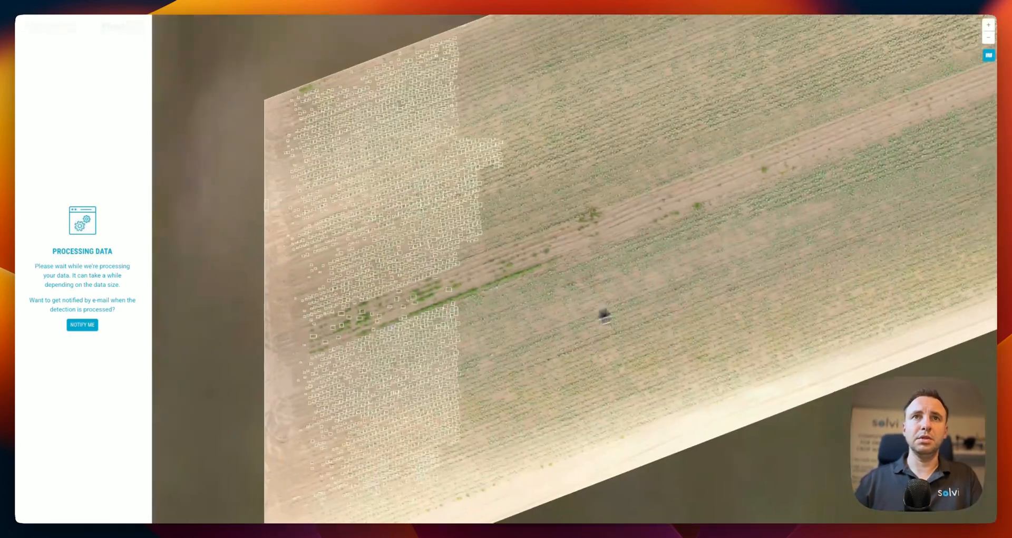
drag(605, 316, 435, 347)
scroll(486, 334, down, 1)
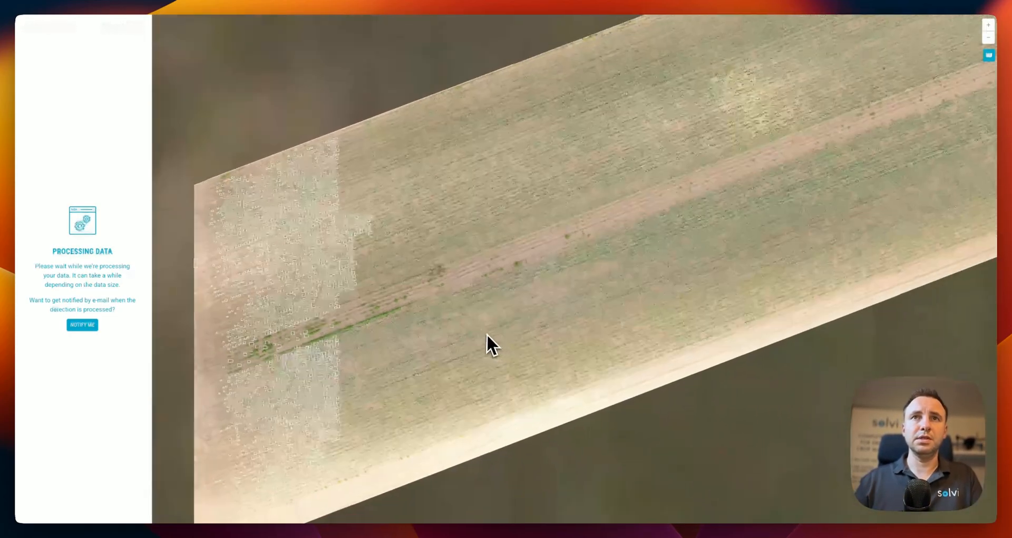
drag(695, 270, 599, 310)
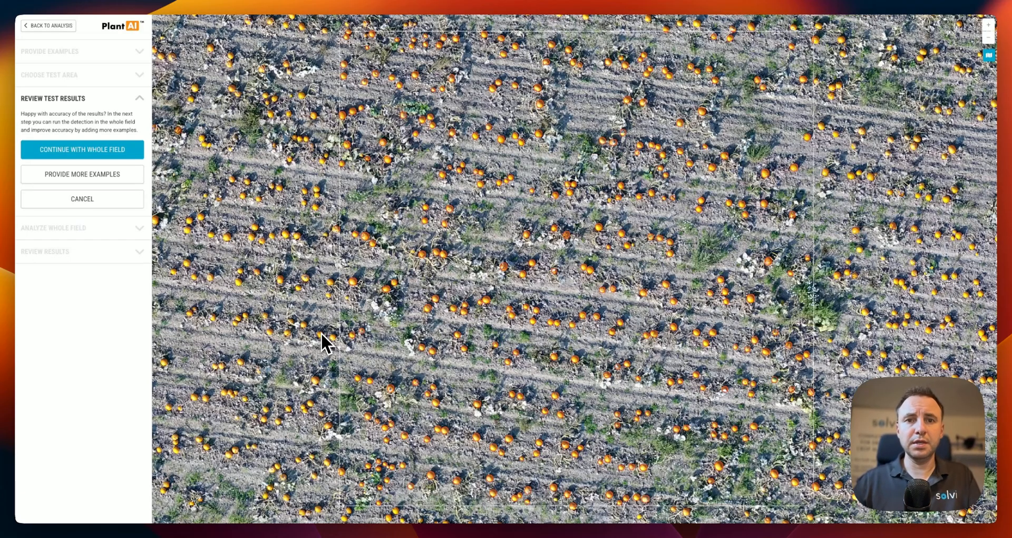
Examine the pumpkin test results across the test area, checking whether large, small and partly hidden pumpkins are outlined.
scroll(527, 149, up, 4)
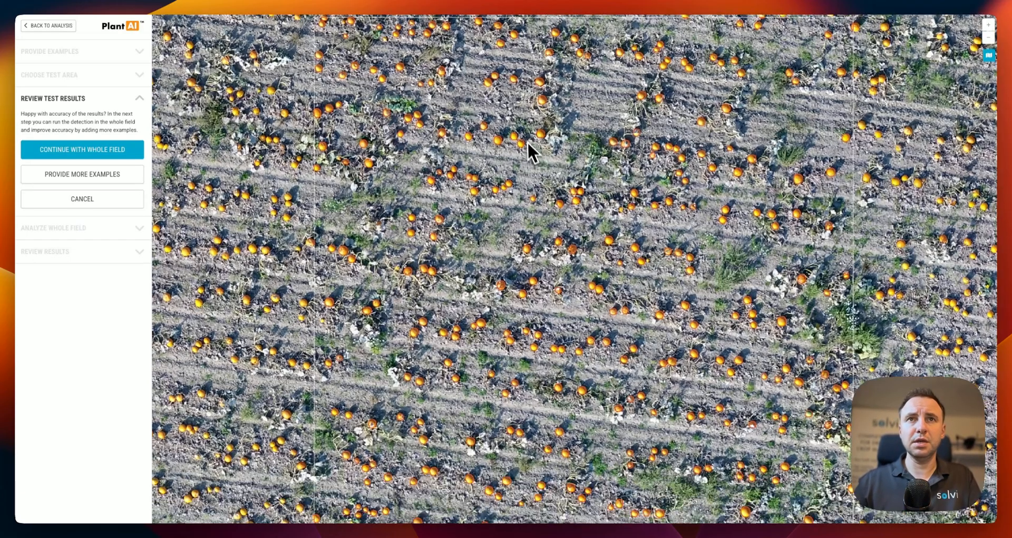
scroll(503, 157, up, 3)
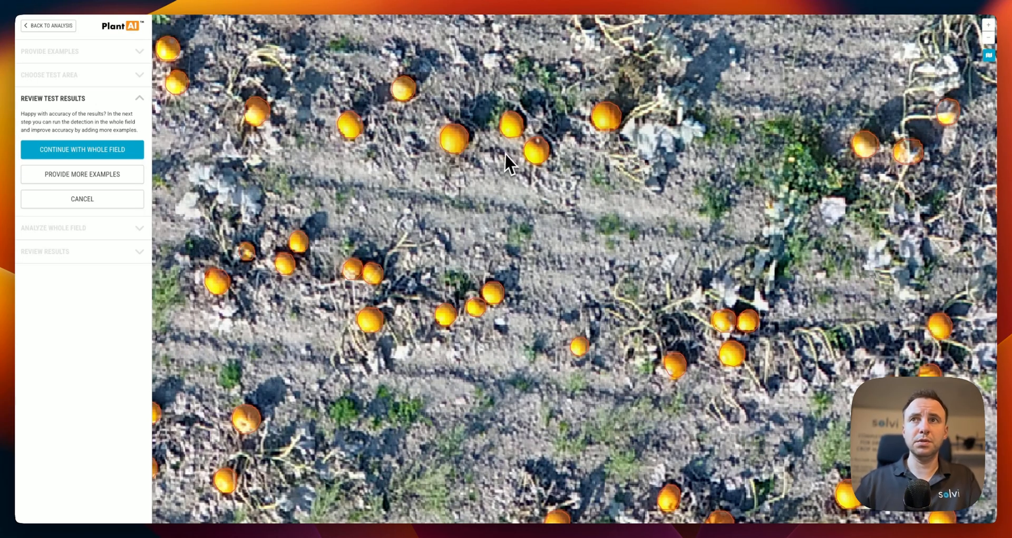
drag(787, 367, 645, 213)
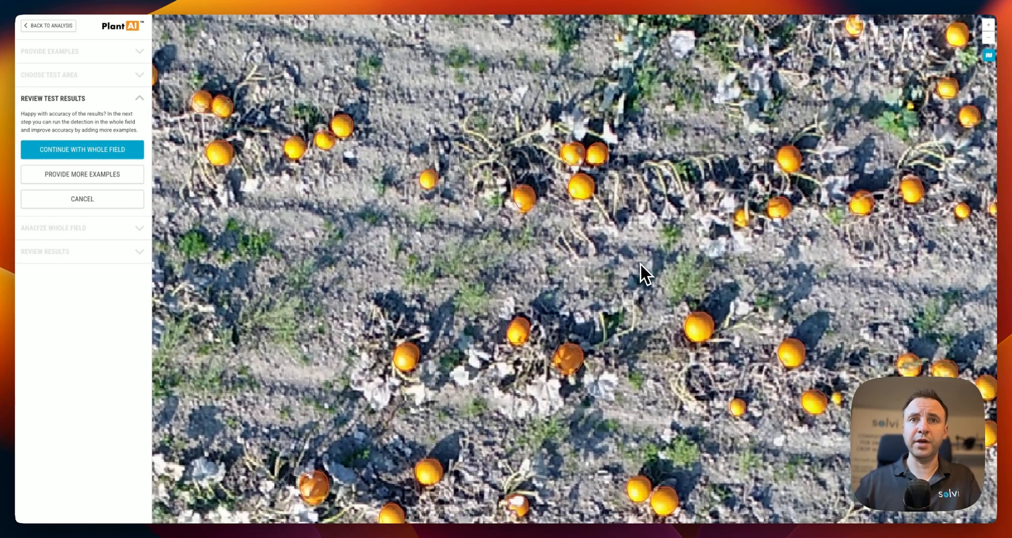
drag(780, 399, 585, 266)
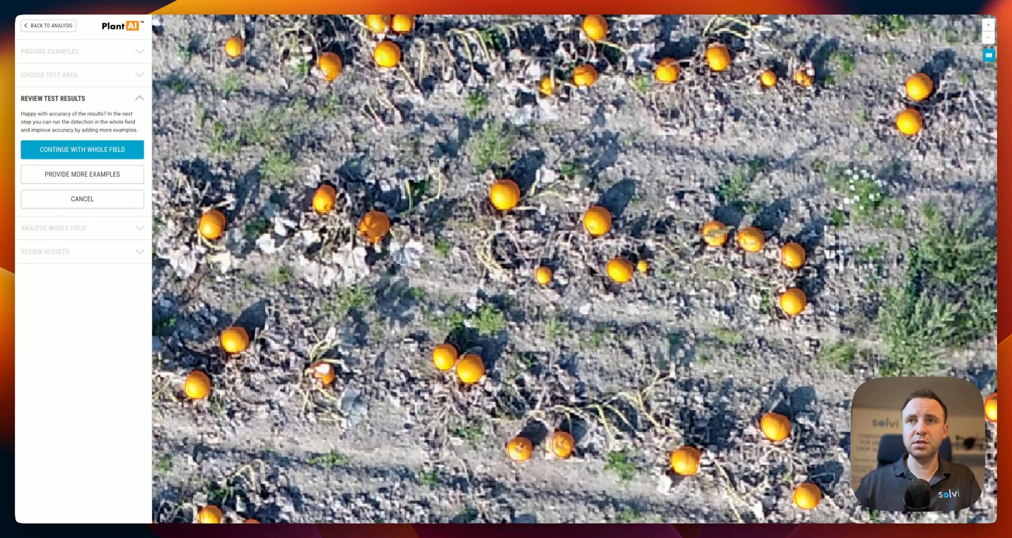
drag(582, 465, 696, 287)
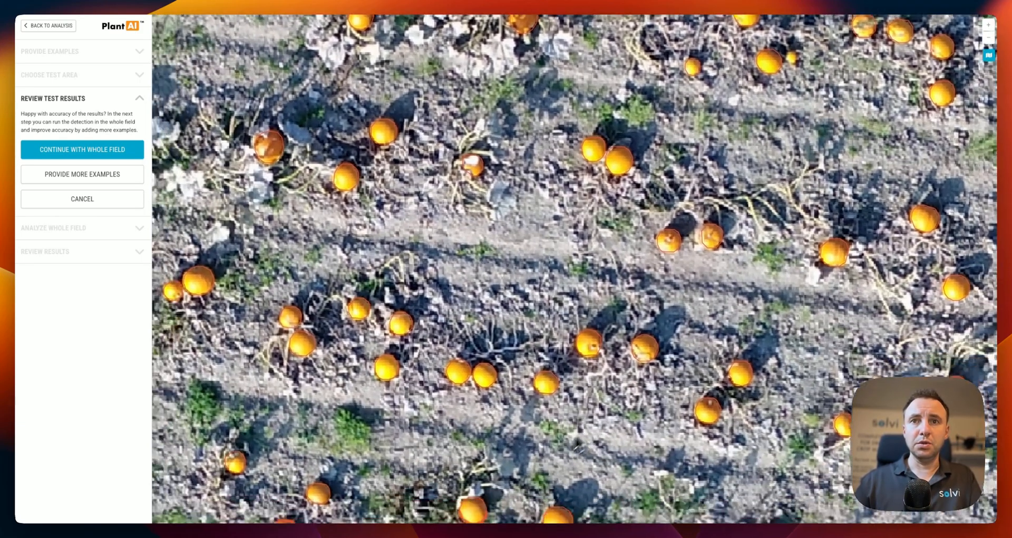
scroll(583, 427, down, 5)
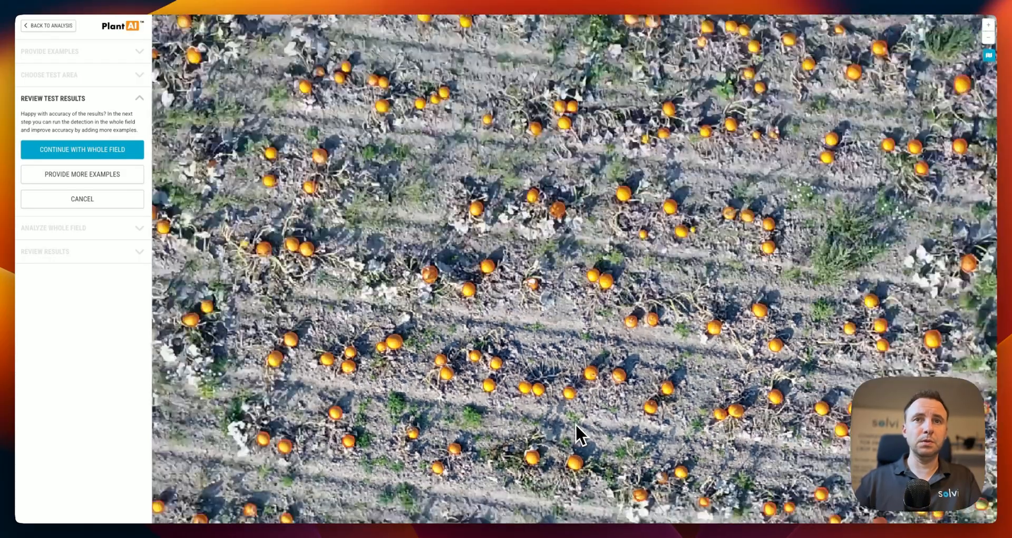
scroll(575, 347, down, 3)
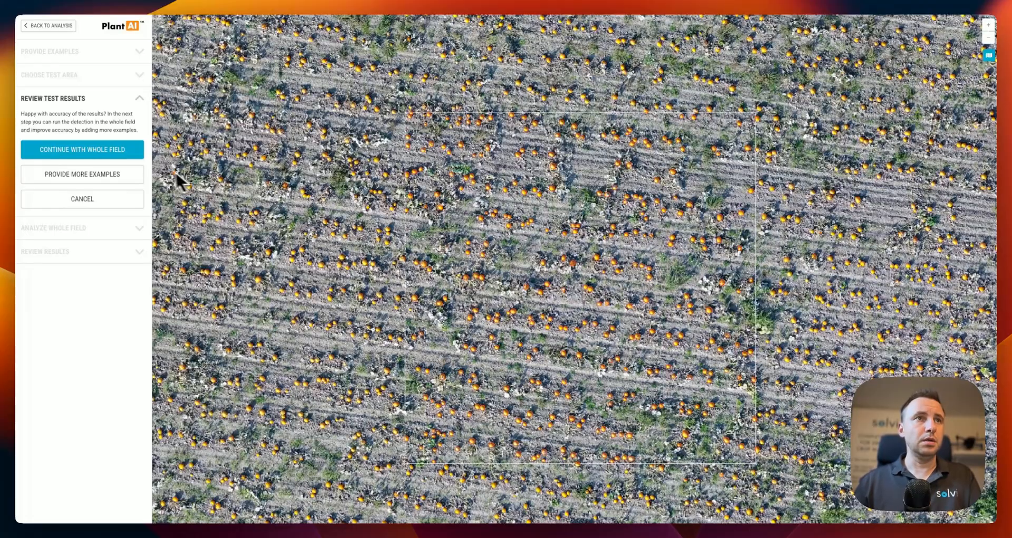
Continue with the whole pumpkin field, include Diameter, Area and Length/Width as plant-level data, and run the detection.
click(105, 151)
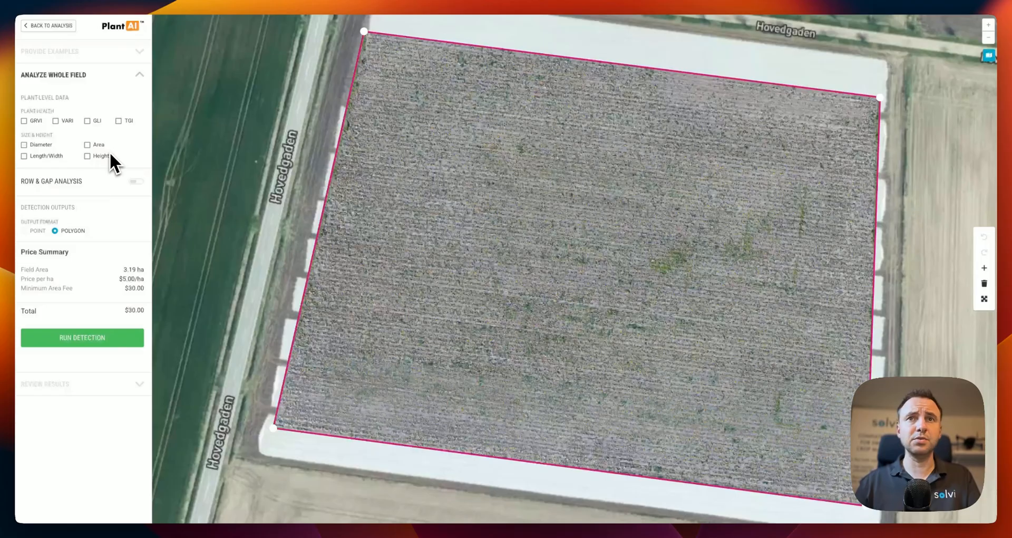
click(42, 145)
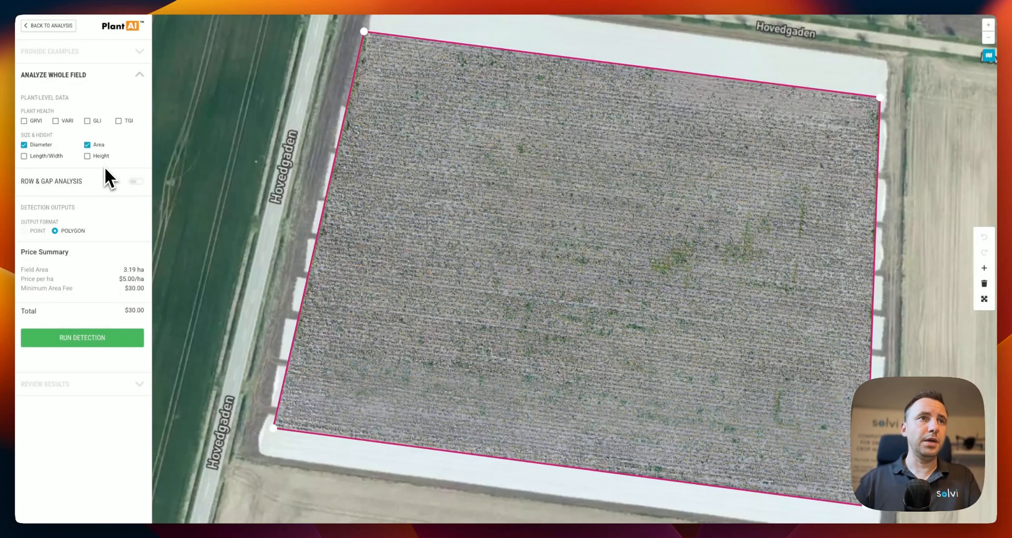
click(42, 159)
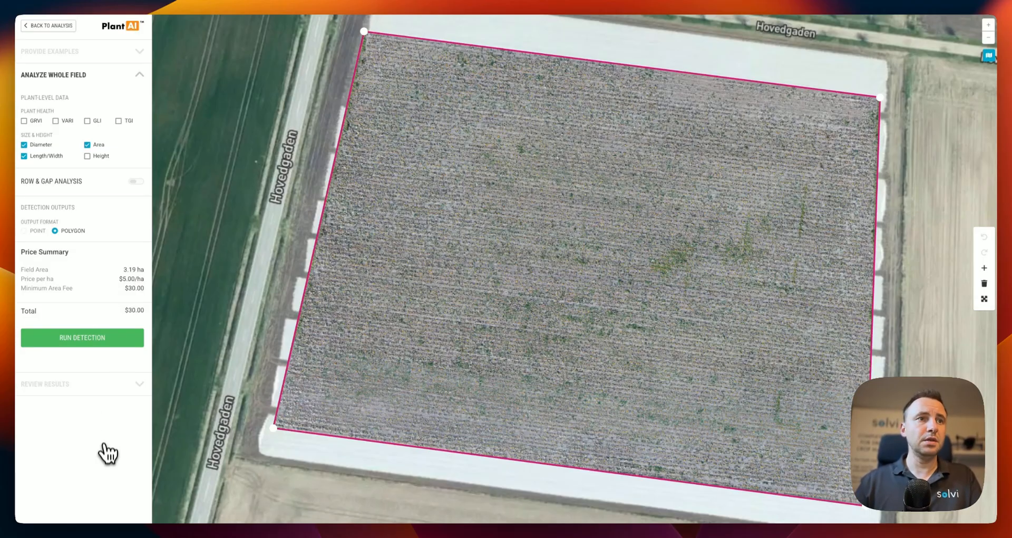
click(85, 340)
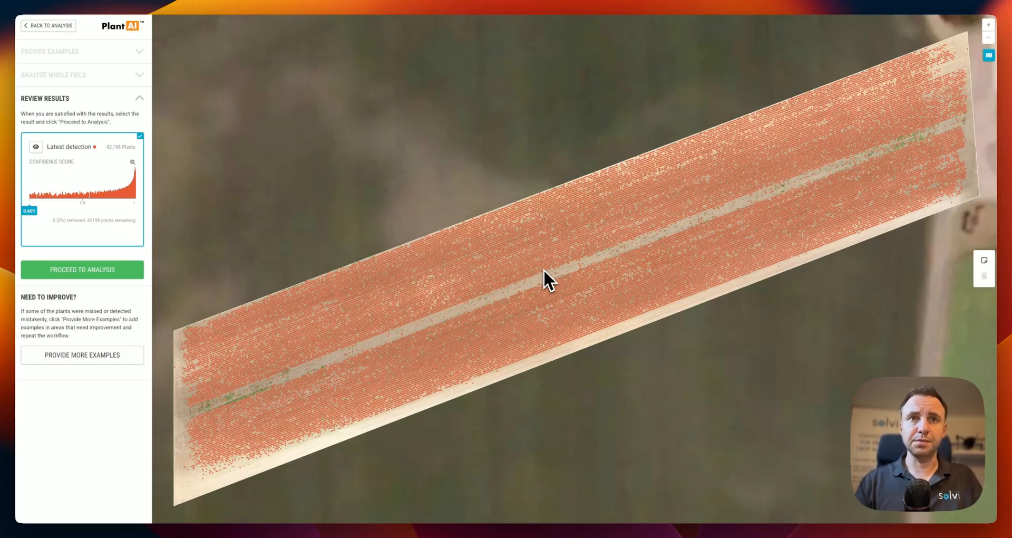
Examine the whole-field crop plant results and their confidence scores along the weedy strip, looking for weeds marked as plants.
scroll(610, 271, up, 5)
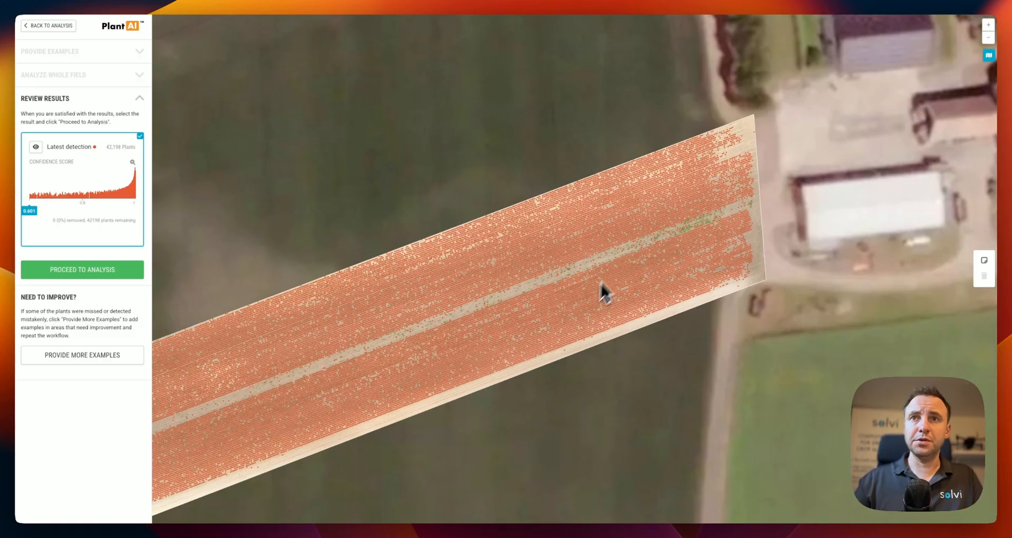
scroll(644, 254, up, 5)
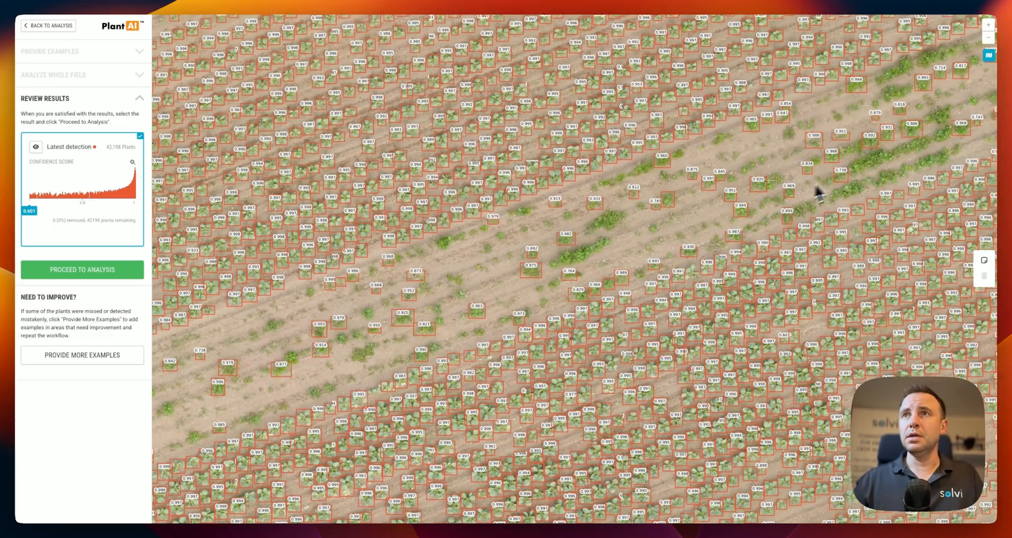
drag(818, 190, 657, 283)
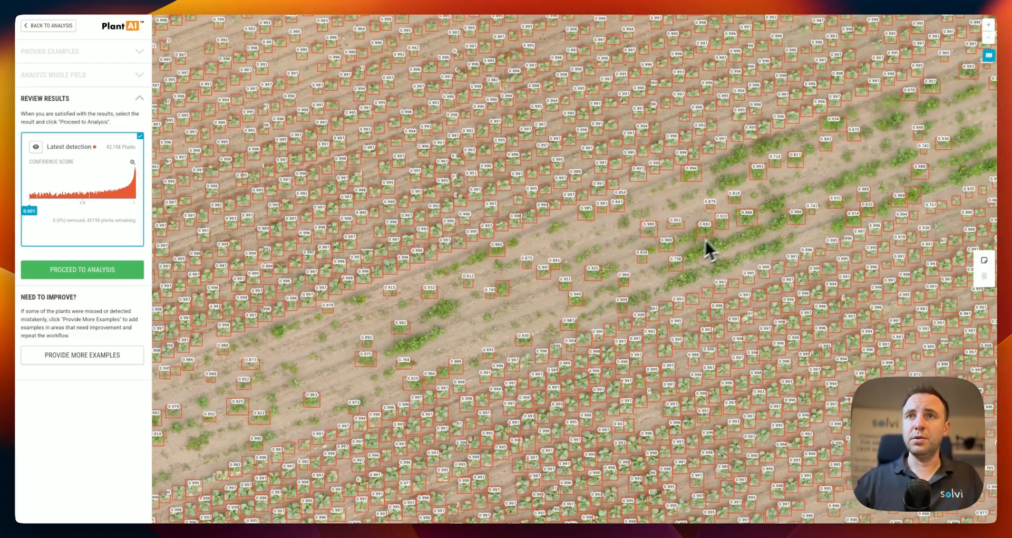
drag(731, 221, 632, 273)
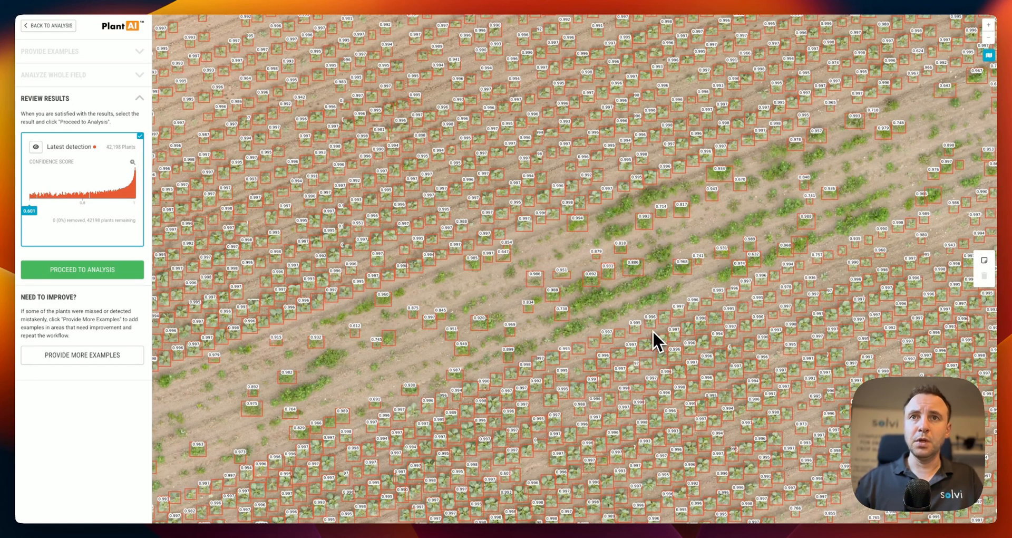
scroll(649, 299, up, 1)
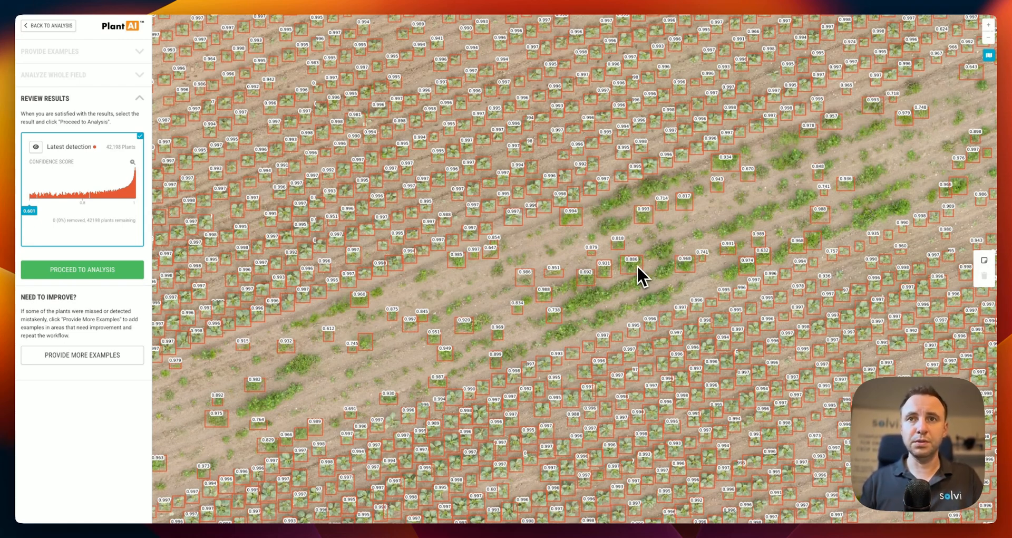
drag(687, 242, 560, 290)
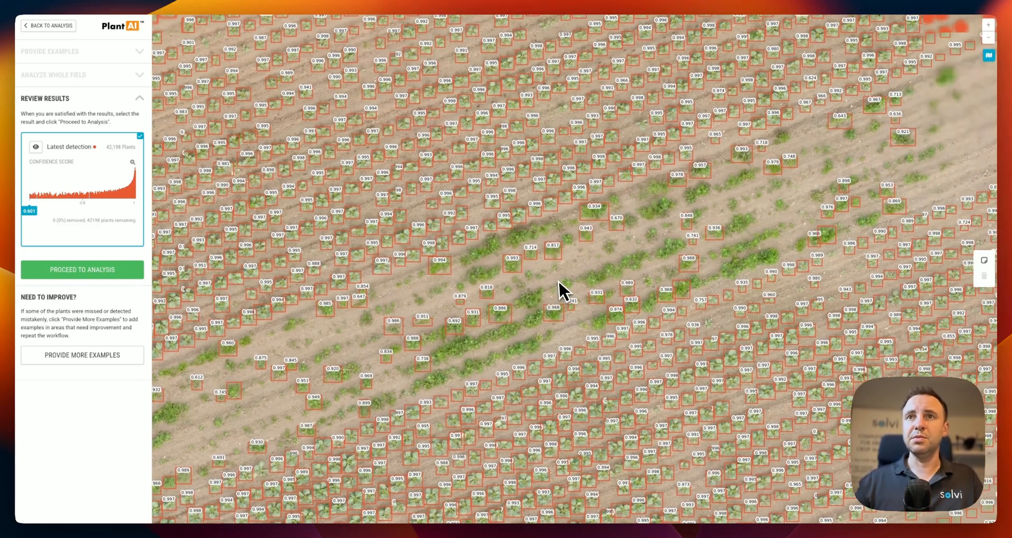
scroll(678, 245, down, 3)
scroll(639, 242, up, 4)
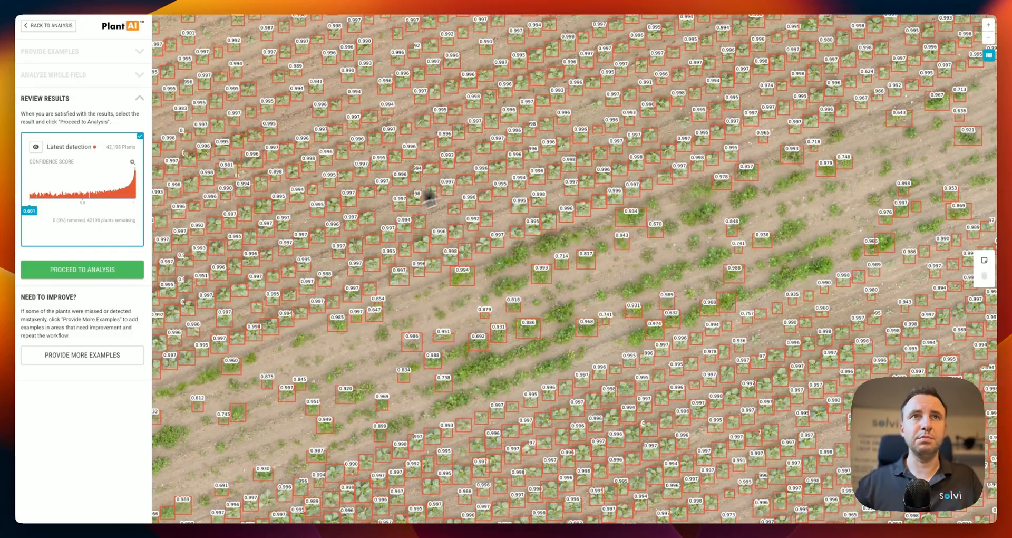
Raise the latest crop plant detection's minimum confidence score to 0.941 to filter out low-confidence detections among the weeds.
drag(481, 159, 473, 222)
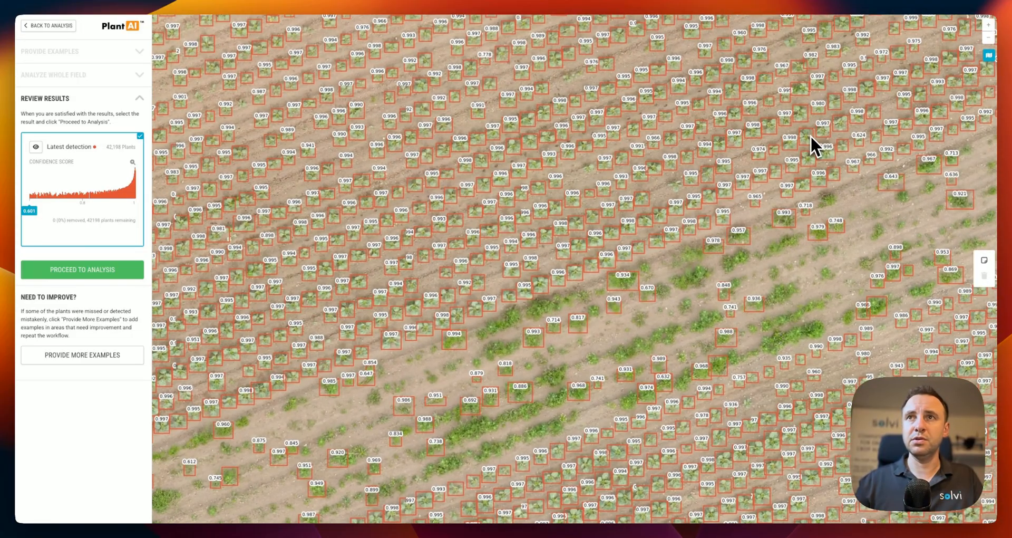
drag(656, 338, 713, 210)
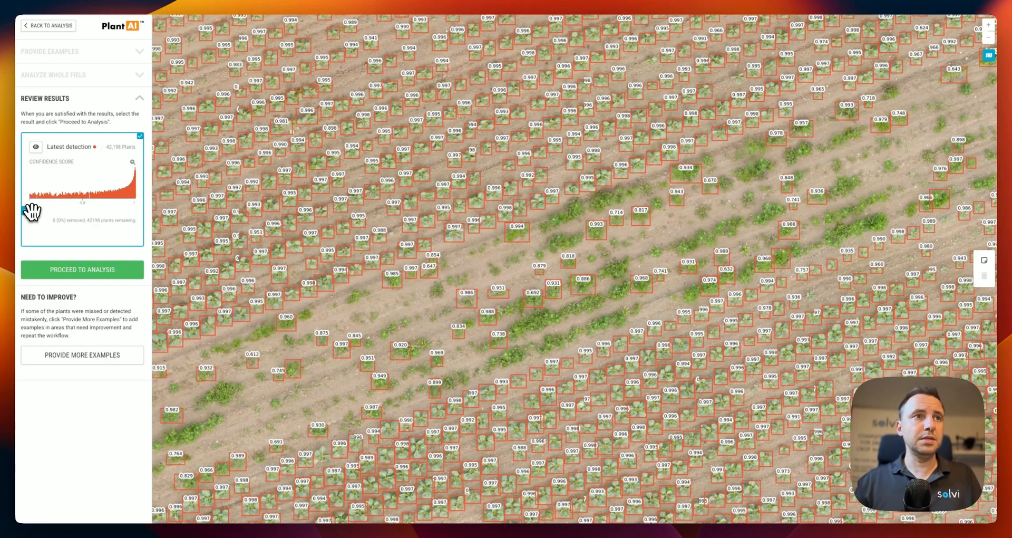
drag(31, 211, 119, 213)
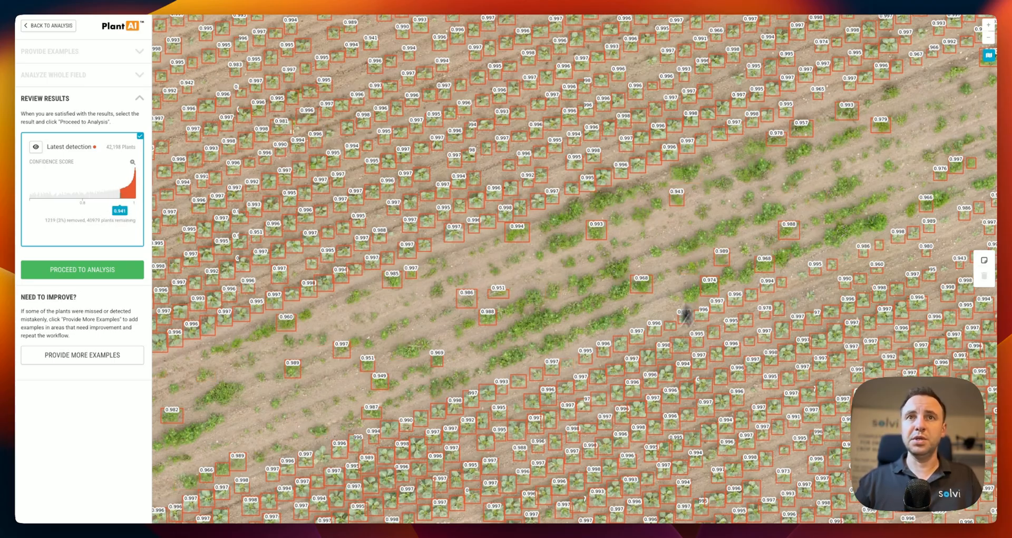
Lower the latest crop plant detection's minimum confidence score to 0.903 to bring back plants around the weedy strip.
drag(528, 362, 420, 243)
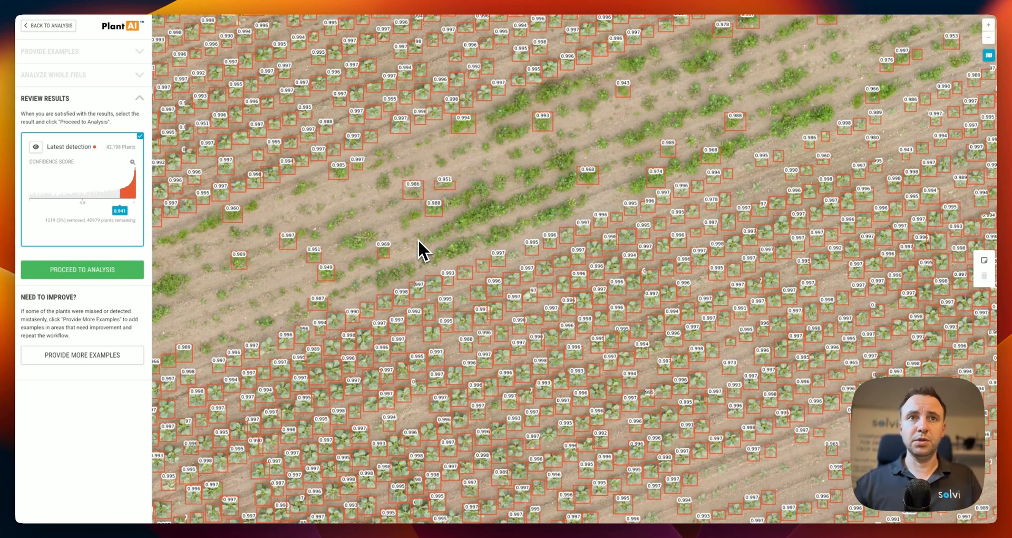
drag(452, 283, 594, 276)
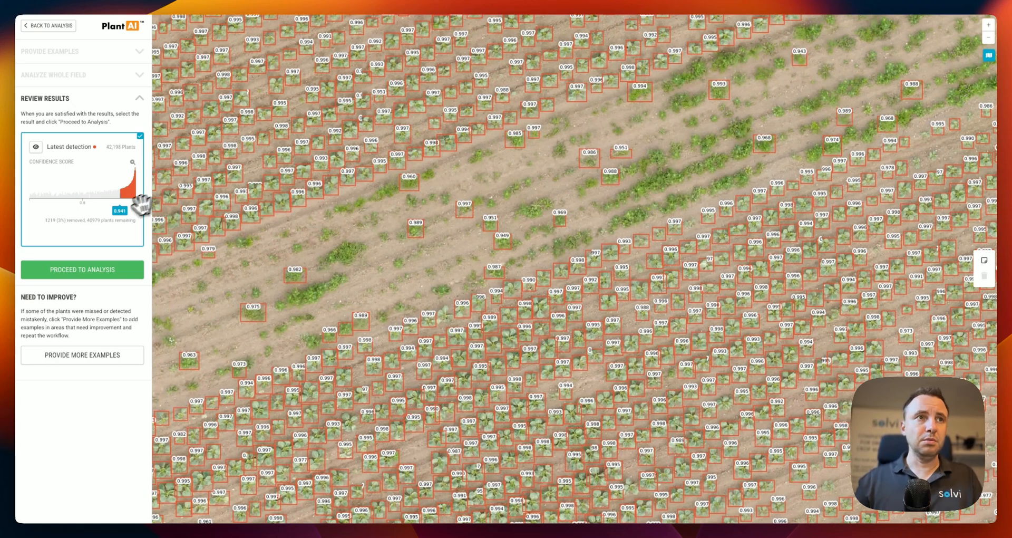
mouse_move(121, 207)
mouse_down()
mouse_move(93, 209)
mouse_move(109, 213)
mouse_up()
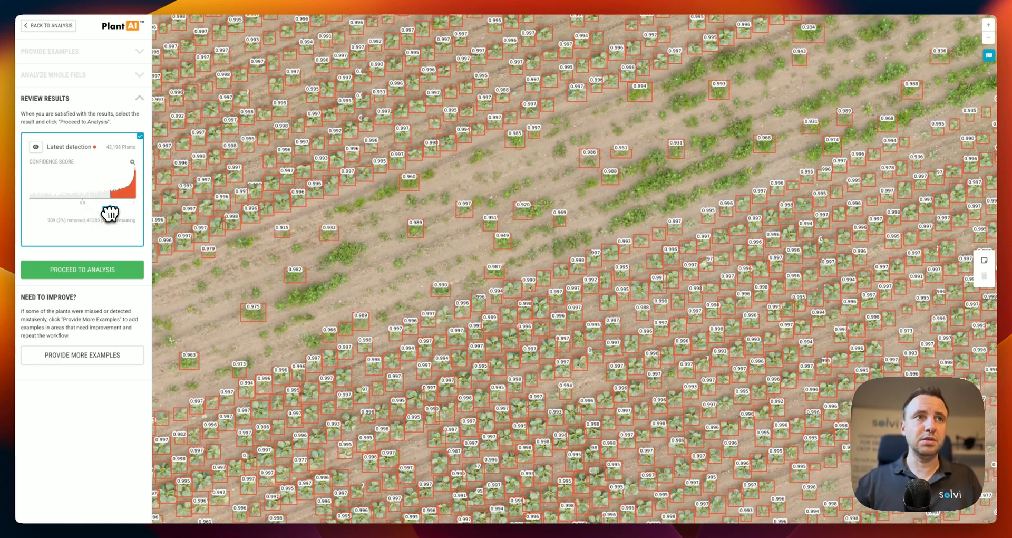
Place a marker on the missed small plants in the sparse rows below the weedy strip, near the field's eastern end.
scroll(470, 347, down, 5)
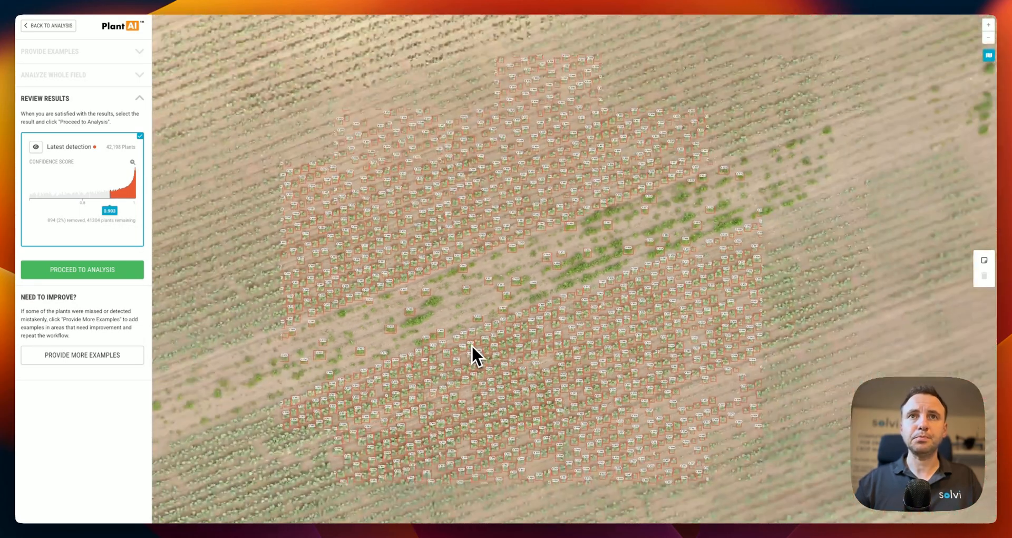
scroll(426, 371, up, 6)
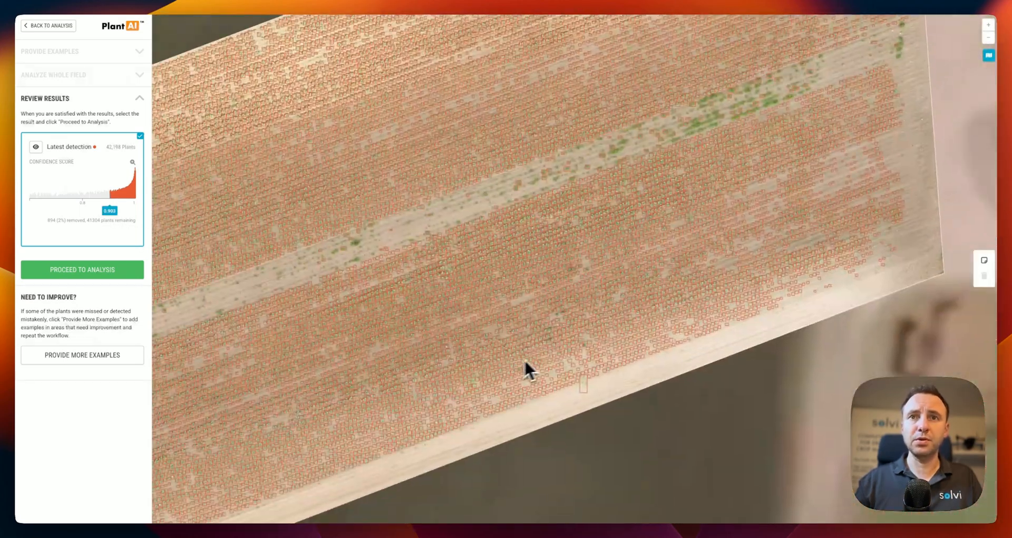
scroll(558, 330, up, 4)
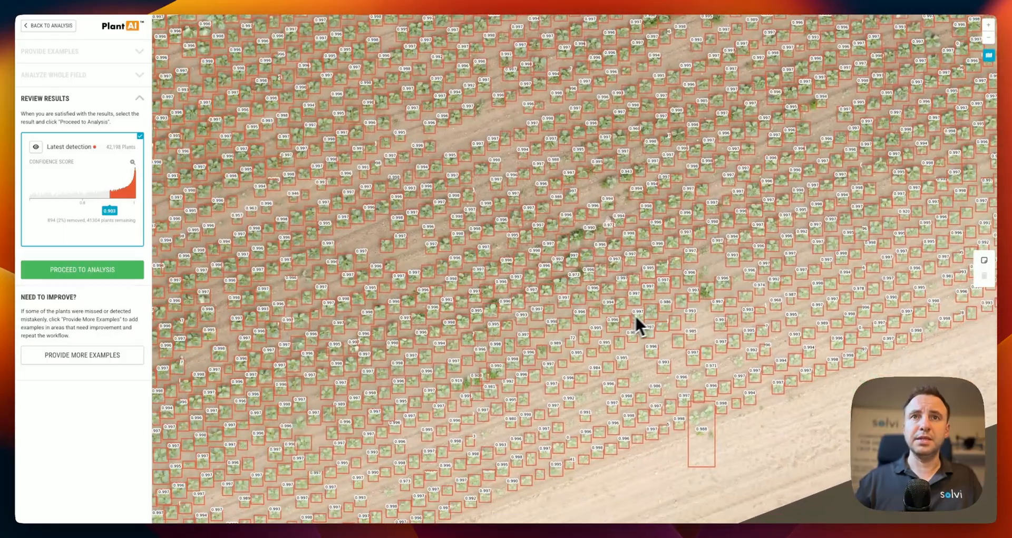
mouse_move(751, 157)
mouse_down()
mouse_move(645, 243)
mouse_move(595, 319)
mouse_up()
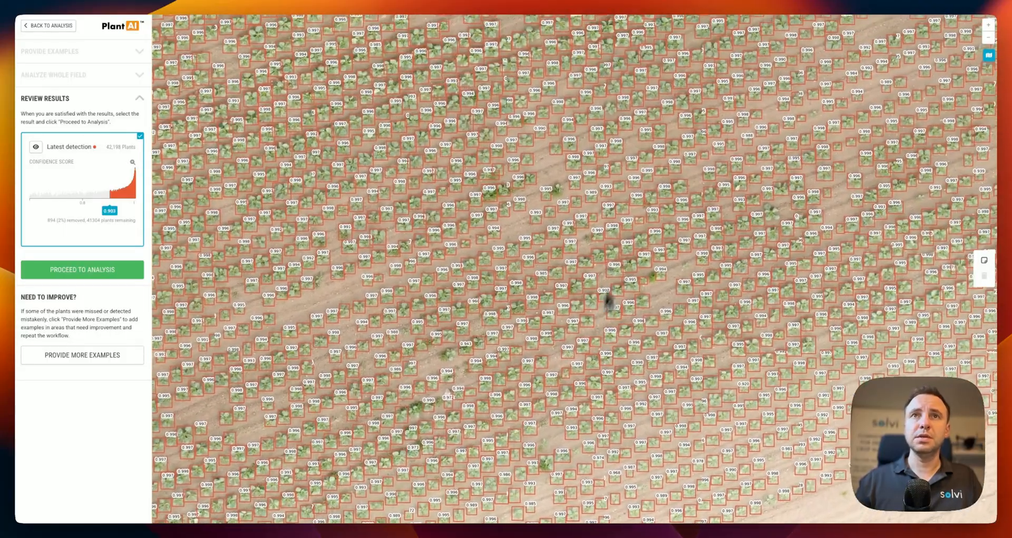
drag(672, 126, 415, 343)
drag(599, 172, 396, 290)
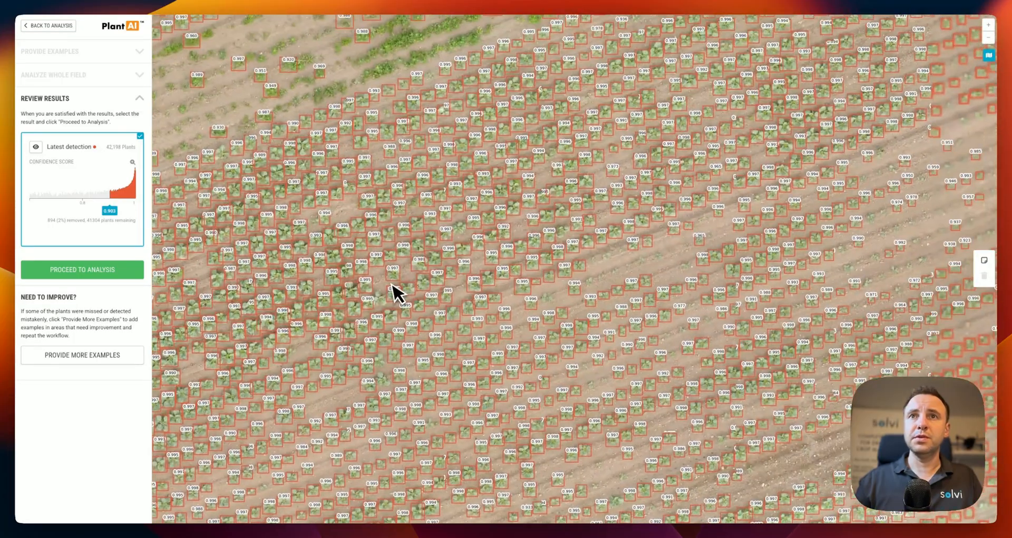
drag(645, 186, 537, 207)
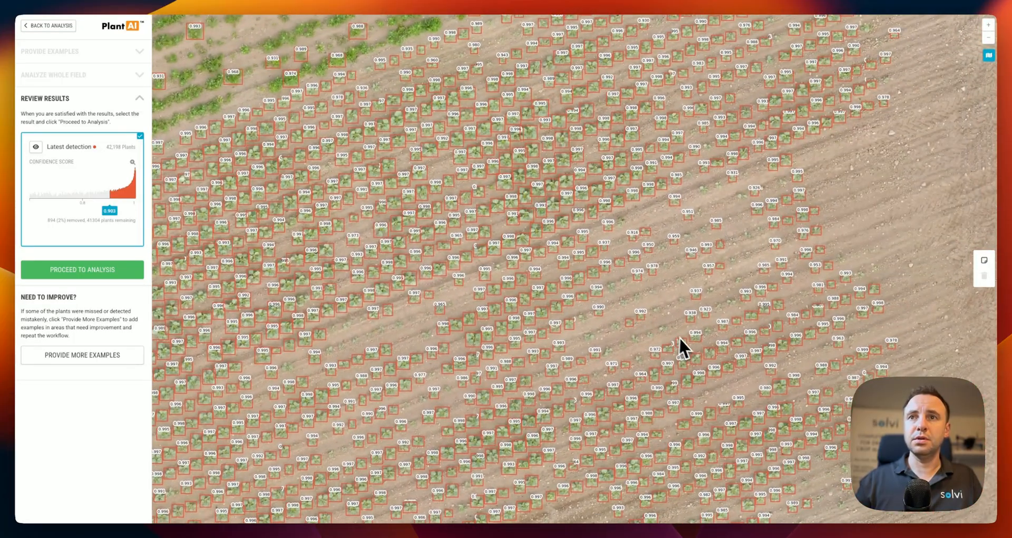
scroll(638, 341, up, 2)
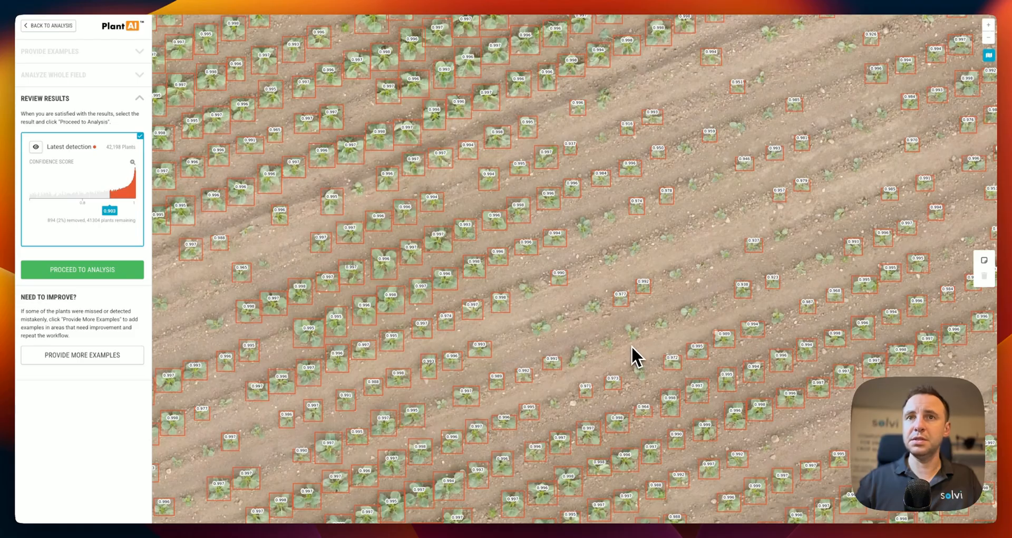
drag(632, 346, 672, 305)
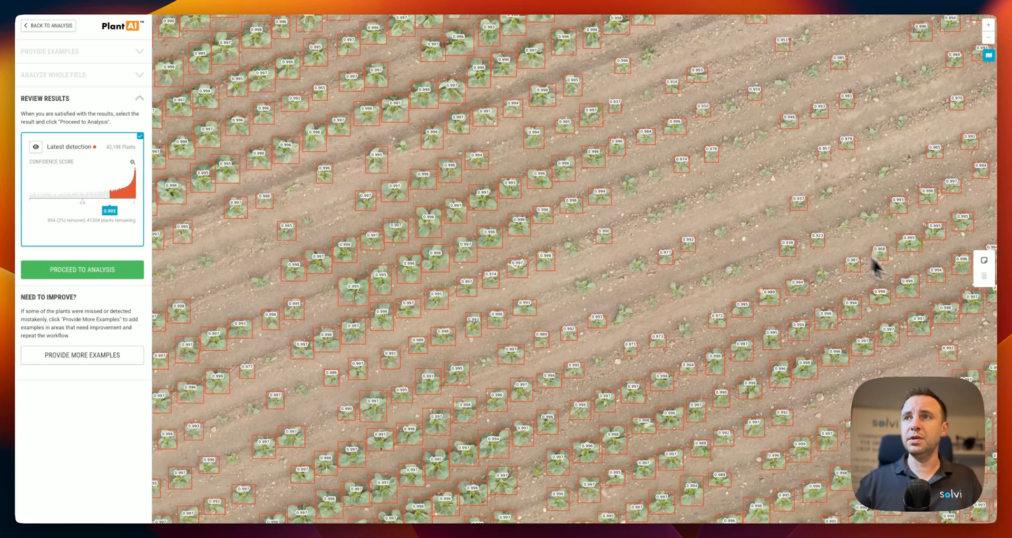
click(984, 260)
click(710, 219)
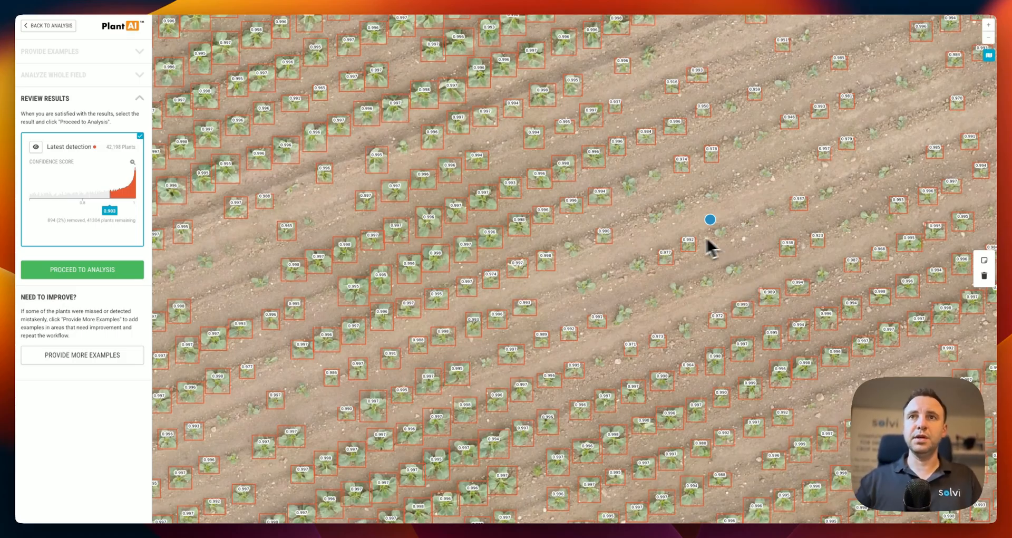
Place a second marker at the lower edge of the weedy strip, where weeds are detected as plants.
scroll(682, 251, down, 2)
scroll(659, 282, down, 1)
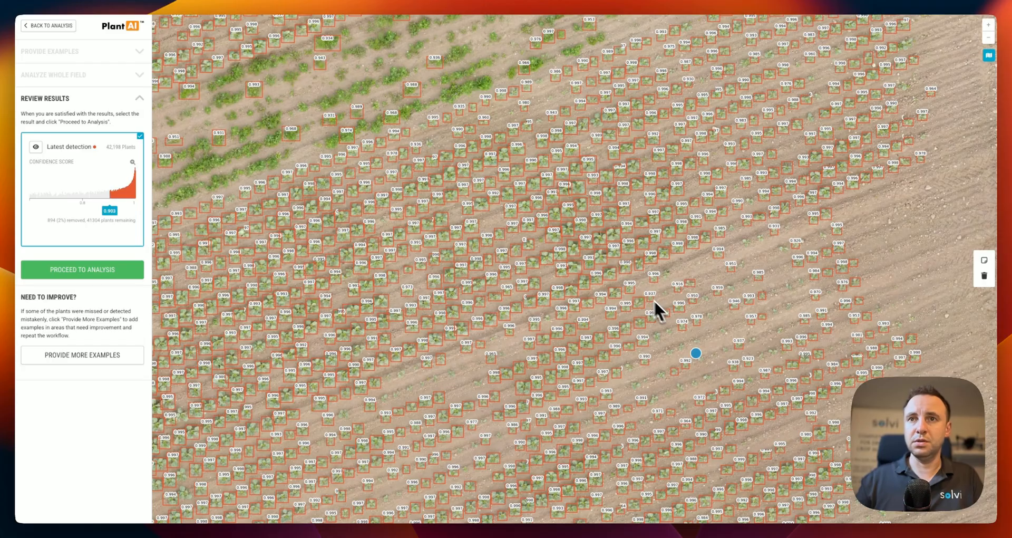
drag(560, 333, 805, 401)
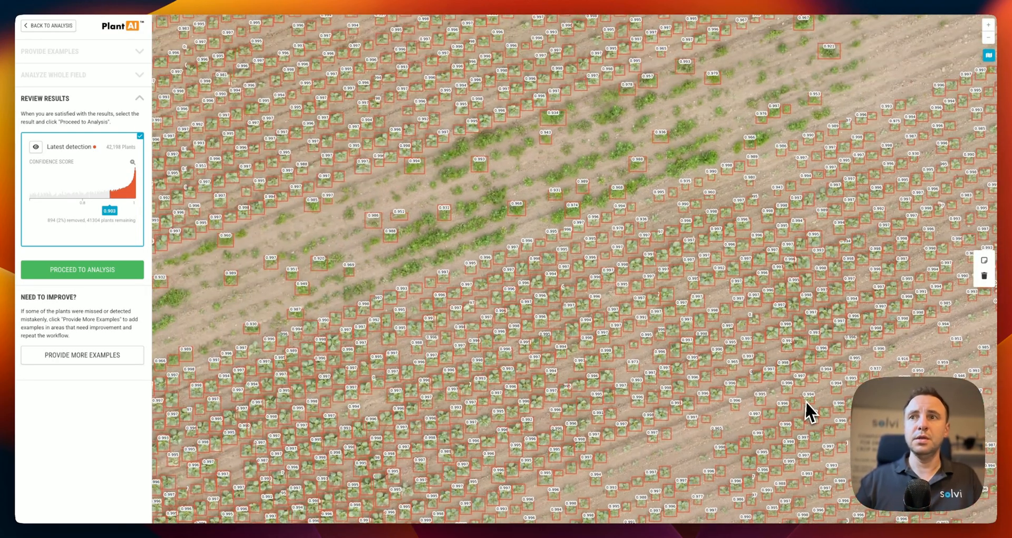
click(984, 260)
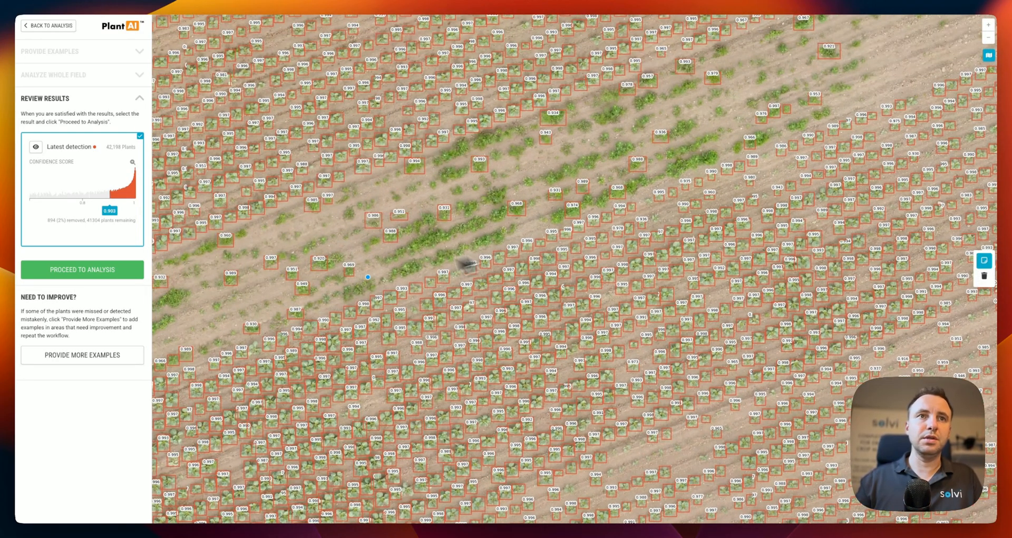
Place another marker in the pale, overexposed rows at the field's southwestern edge, where many plants are missed.
scroll(577, 305, down, 6)
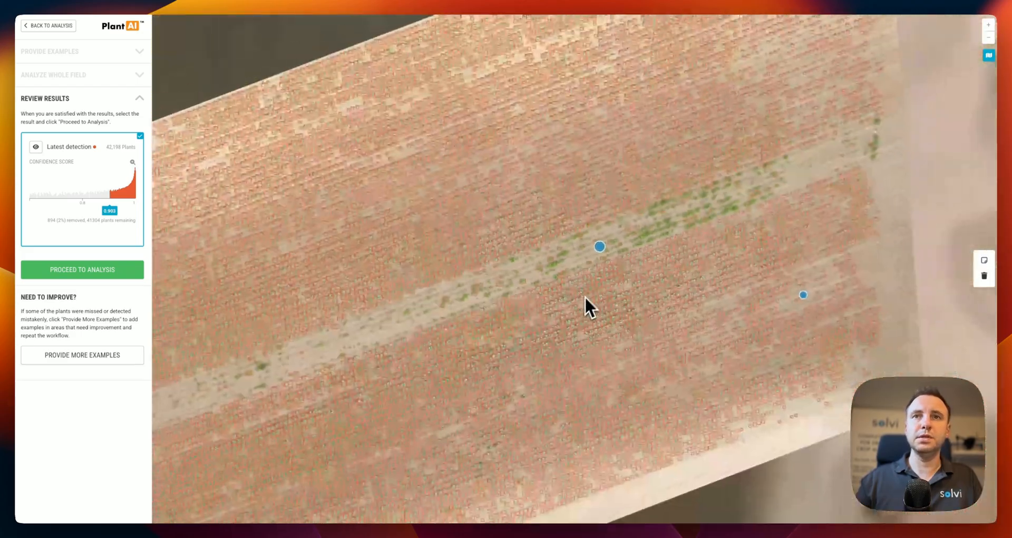
scroll(580, 298, up, 8)
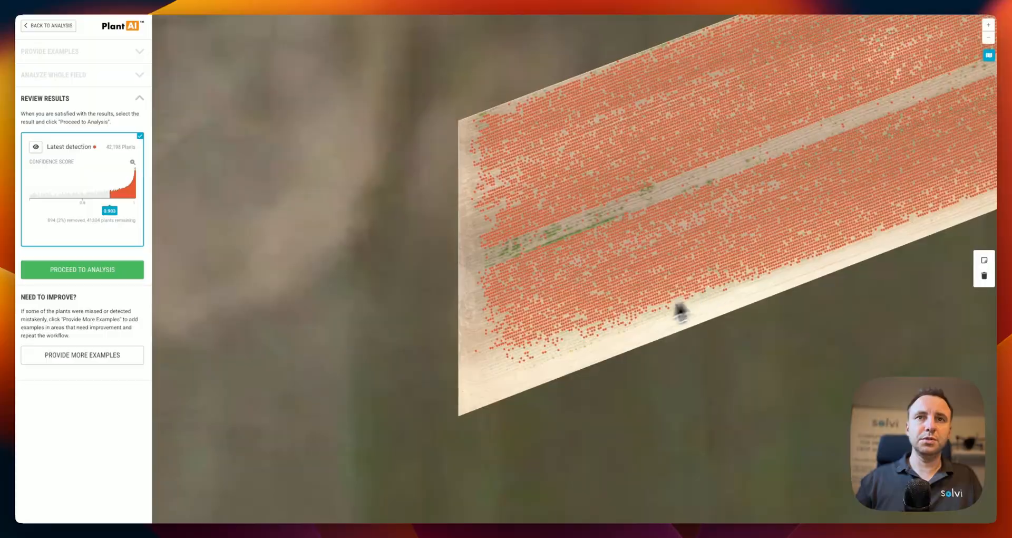
scroll(527, 311, up, 6)
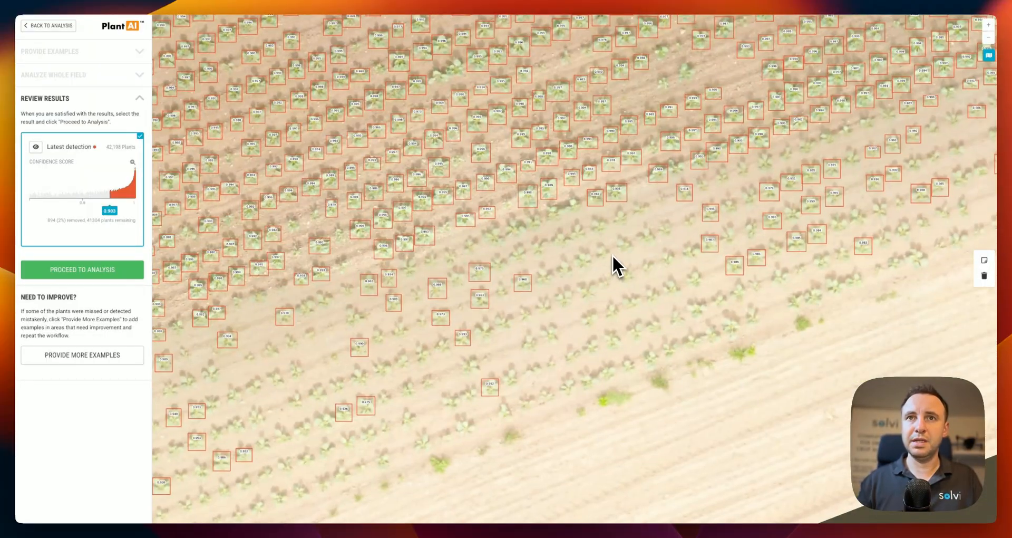
click(984, 260)
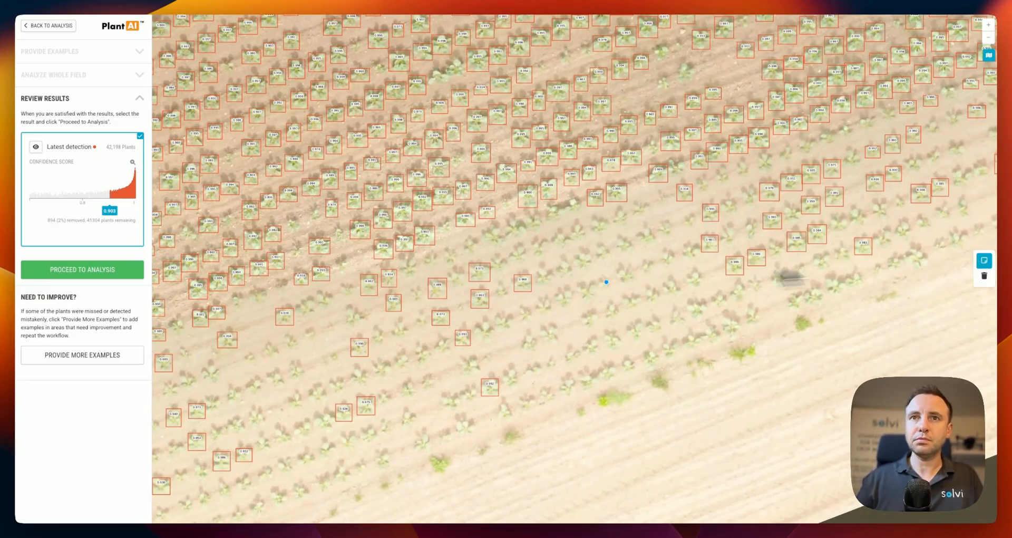
click(609, 288)
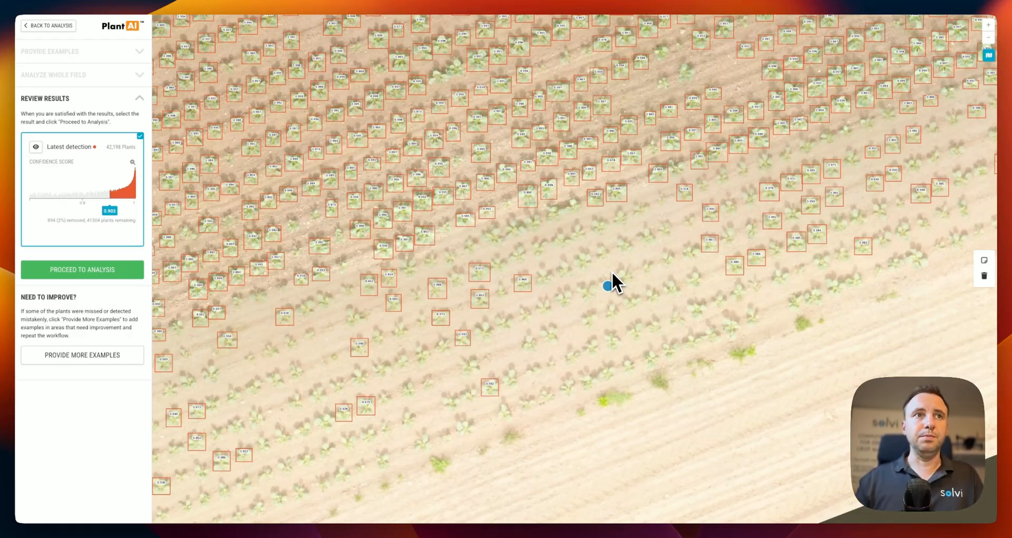
Return from the whole-field results to providing more examples for the crop plant detection.
scroll(612, 279, down, 5)
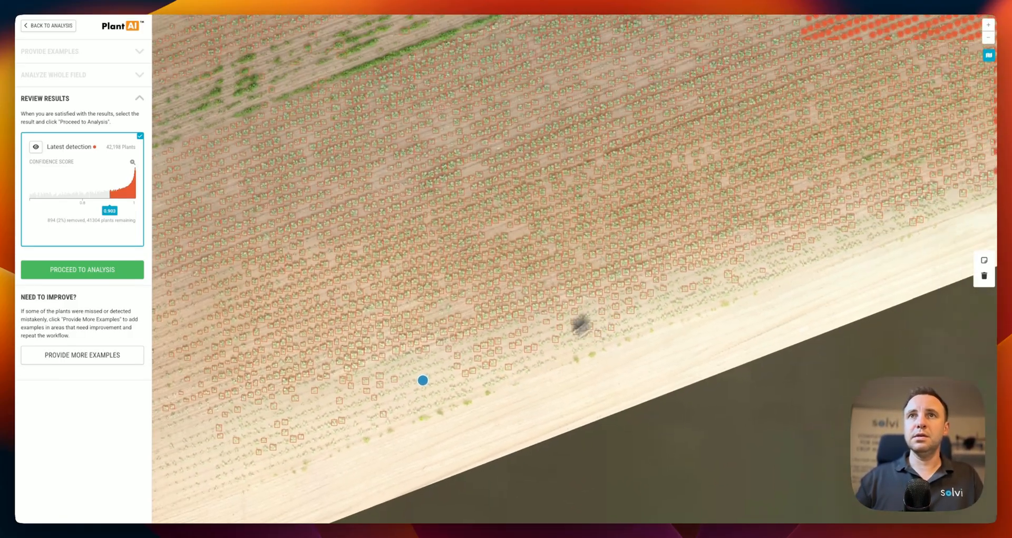
scroll(543, 352, down, 5)
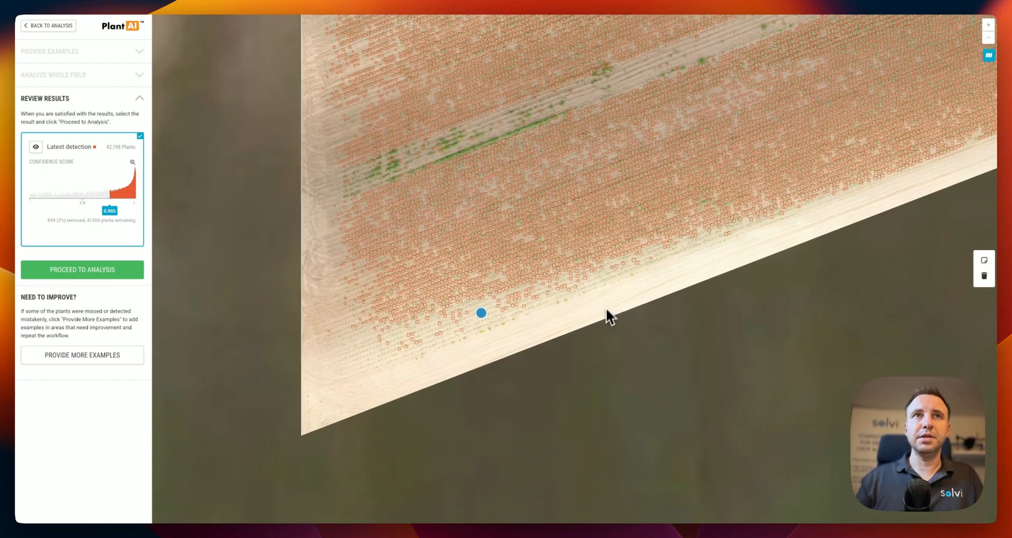
drag(528, 320, 557, 319)
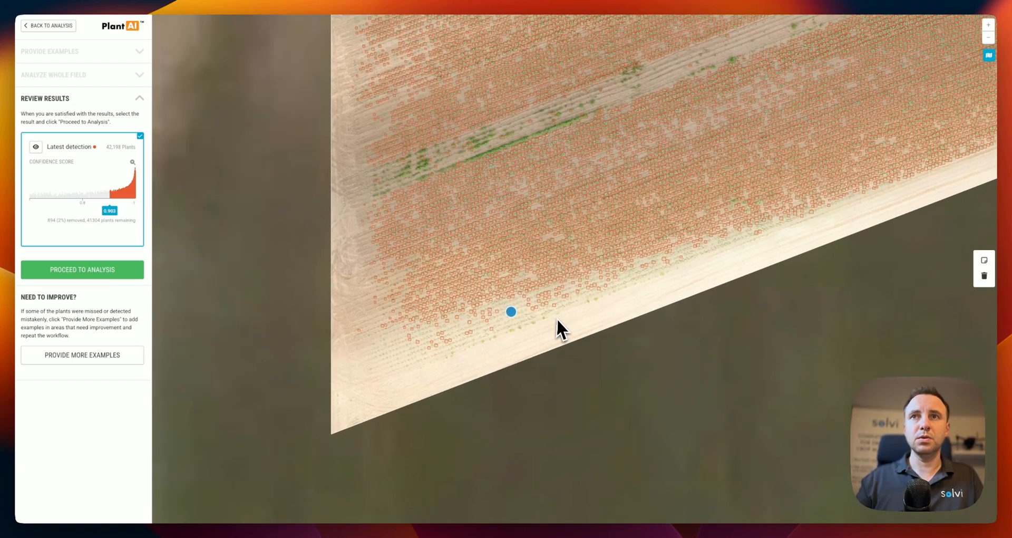
click(83, 359)
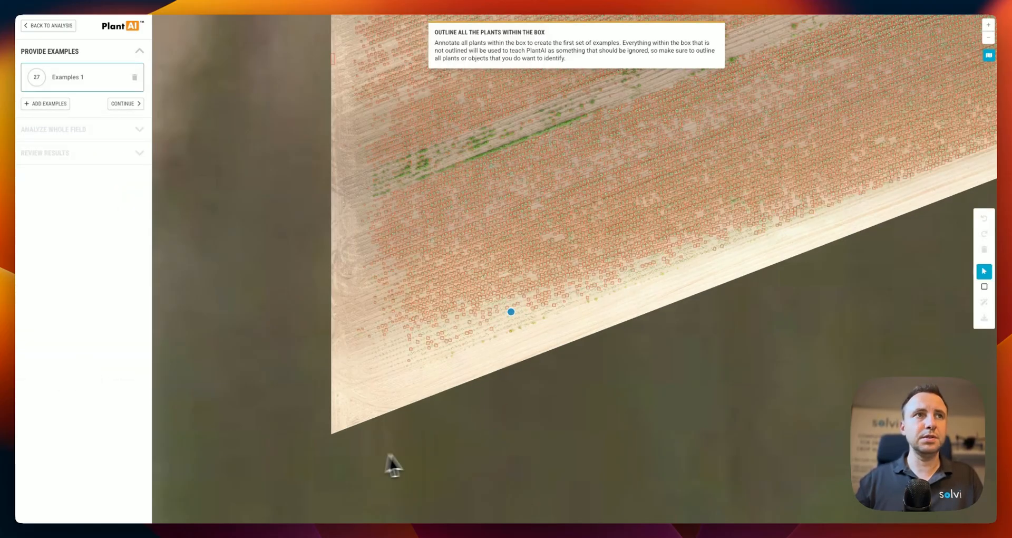
Add a second example box over the marked spot in the pale rows and import the existing detections inside it as examples.
scroll(496, 390, up, 3)
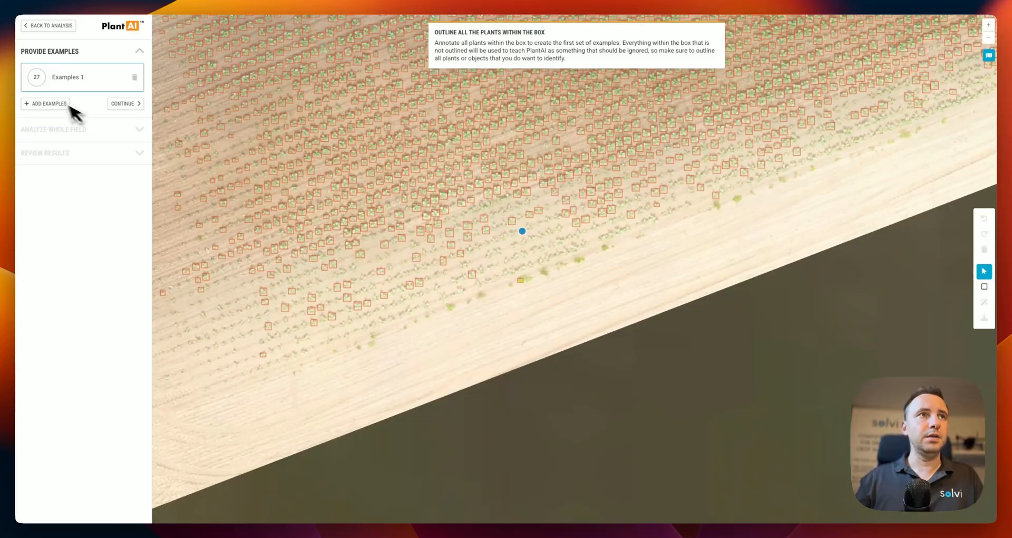
click(48, 103)
drag(582, 282, 528, 251)
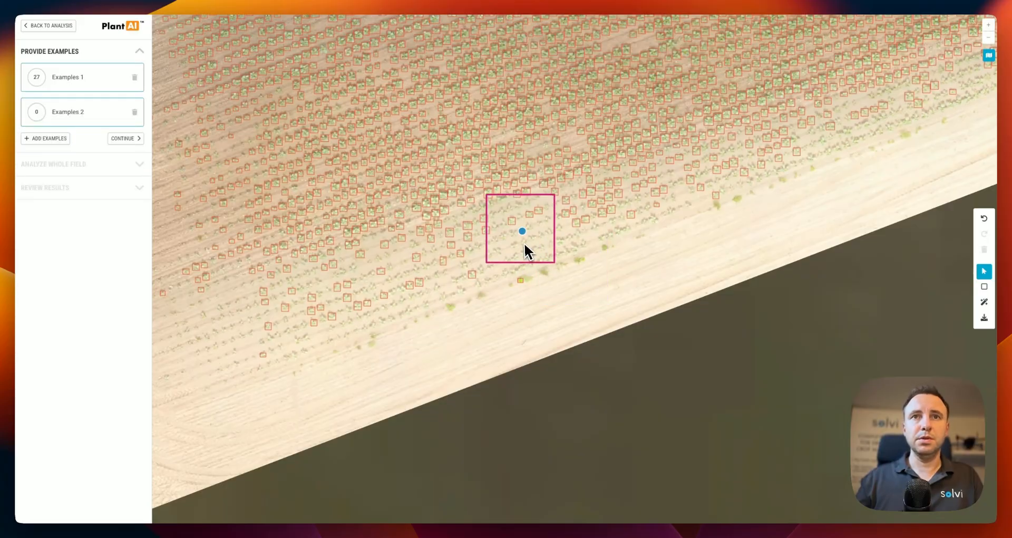
scroll(527, 251, up, 3)
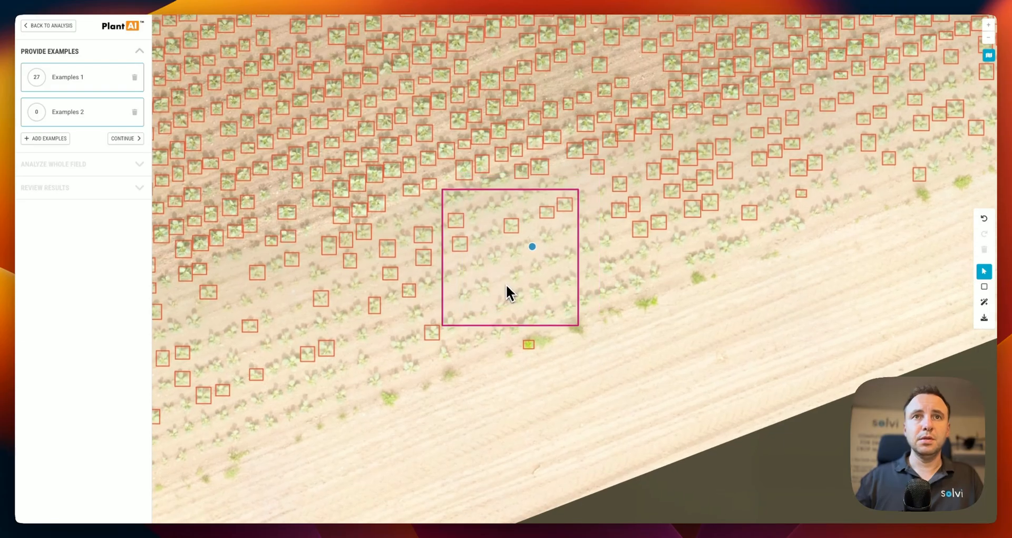
drag(506, 285, 508, 281)
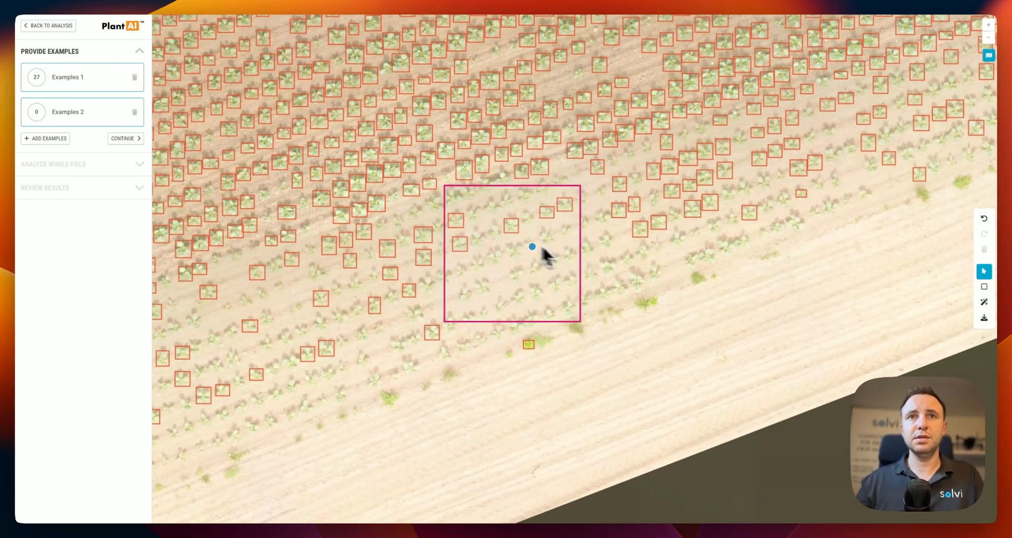
scroll(411, 247, up, 2)
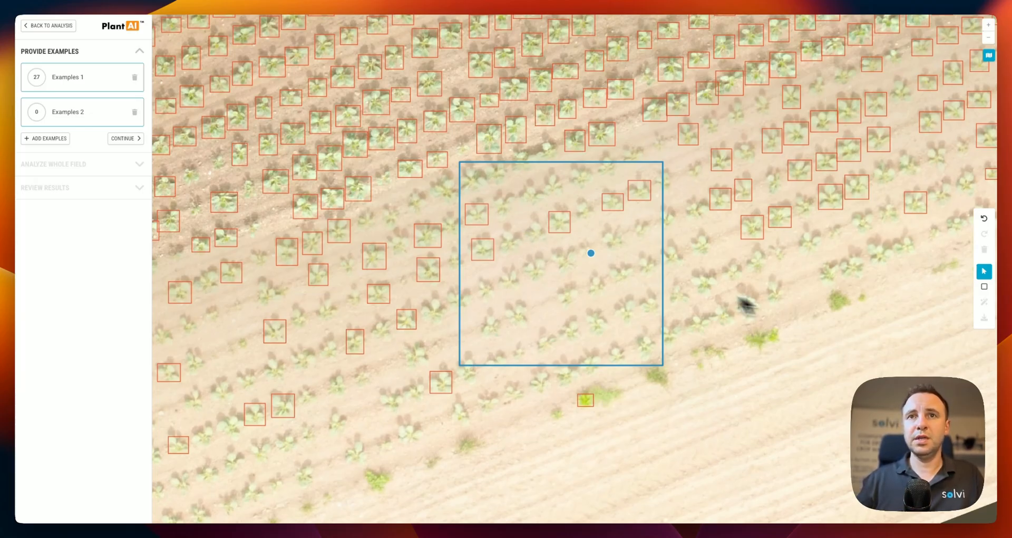
click(984, 318)
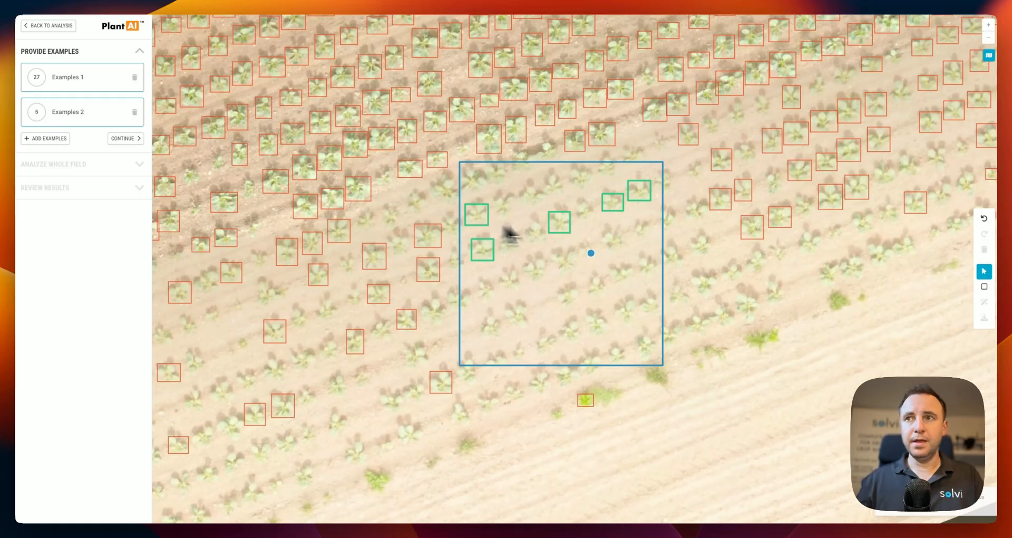
Outline the missed plants along the upper rows of the second example box in the pale area.
click(984, 287)
scroll(476, 190, up, 3)
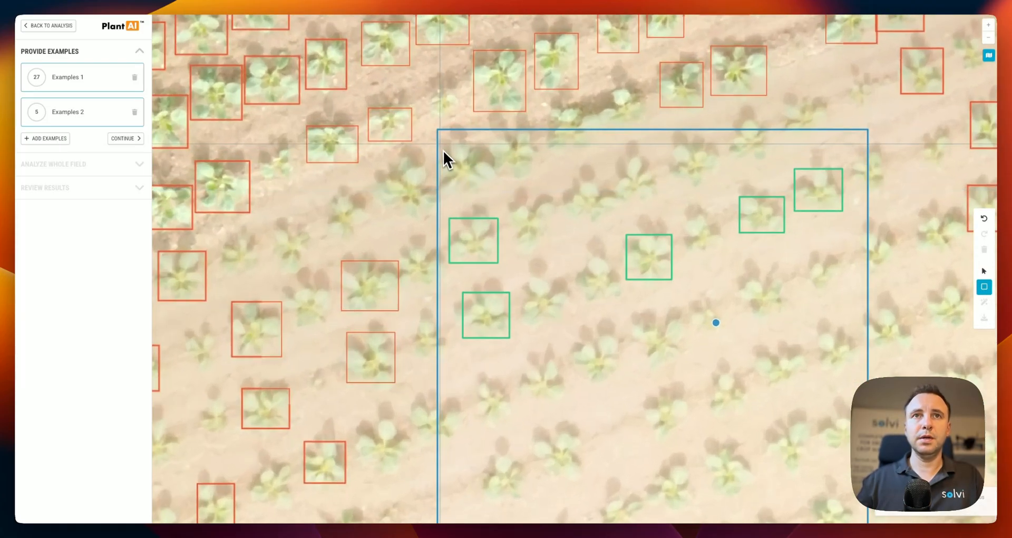
drag(437, 143, 492, 195)
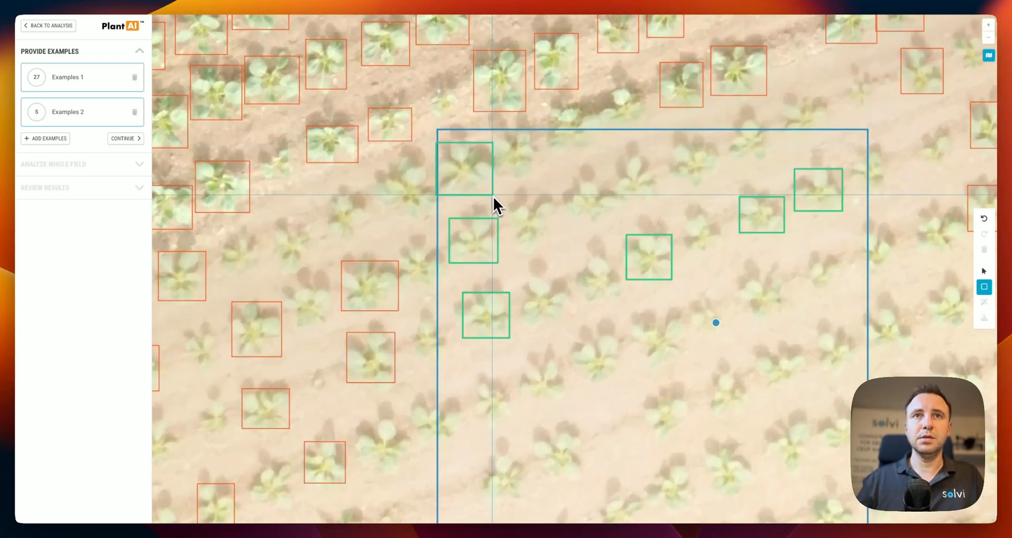
drag(492, 134, 533, 172)
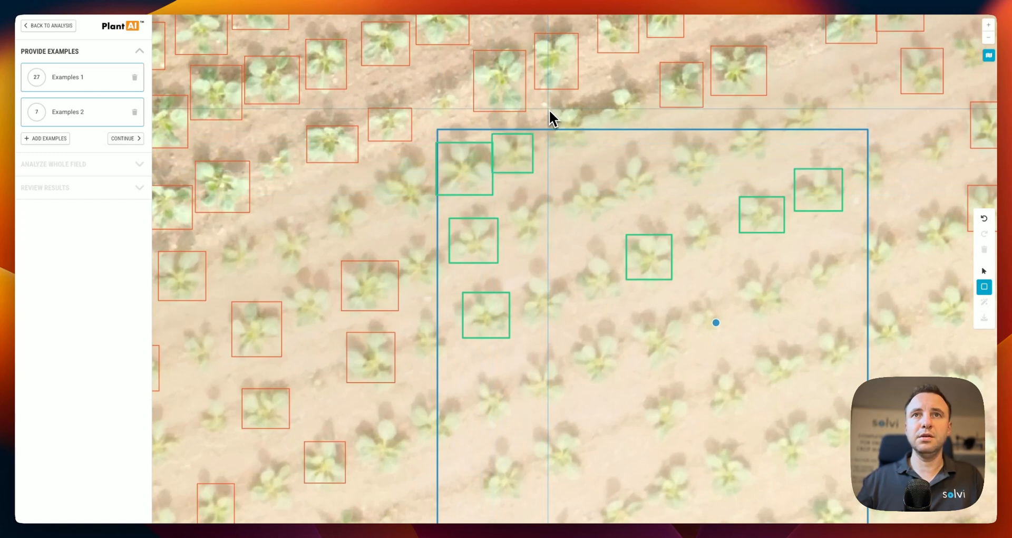
drag(549, 109, 598, 148)
drag(513, 206, 555, 254)
drag(565, 185, 616, 221)
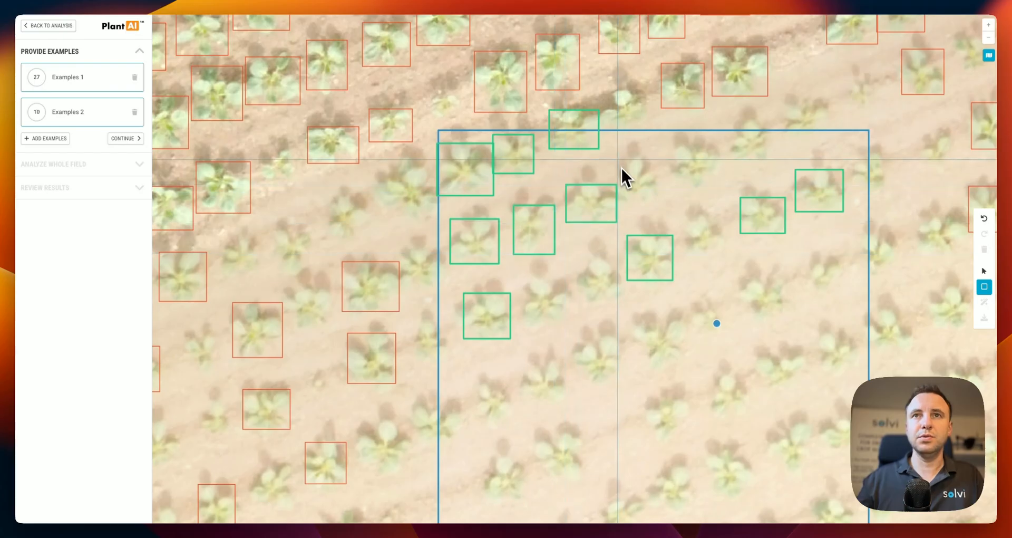
drag(618, 160, 656, 204)
drag(671, 148, 718, 187)
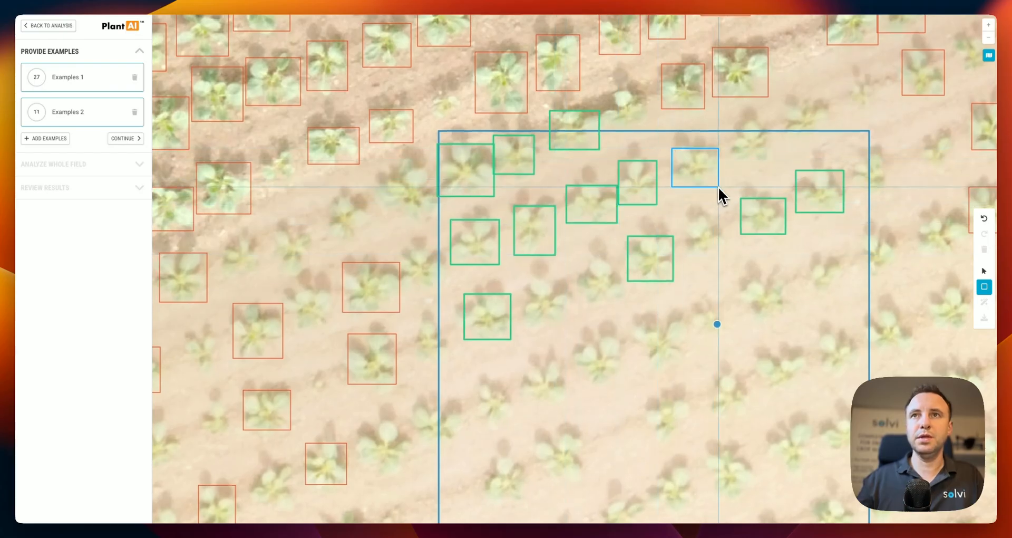
drag(727, 123, 767, 162)
Mark the missed plants in the third row of the second example box, up to its eastern edge.
scroll(738, 158, down, 5)
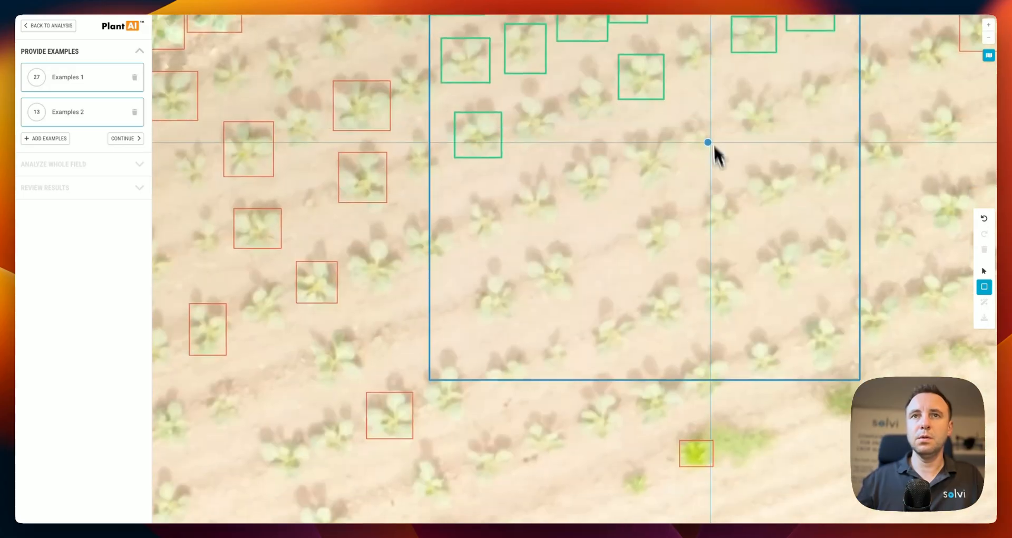
drag(516, 102, 560, 144)
drag(568, 80, 613, 121)
mouse_move(694, 56)
mouse_down()
mouse_move(515, 194)
mouse_move(535, 214)
mouse_up()
drag(669, 110, 694, 144)
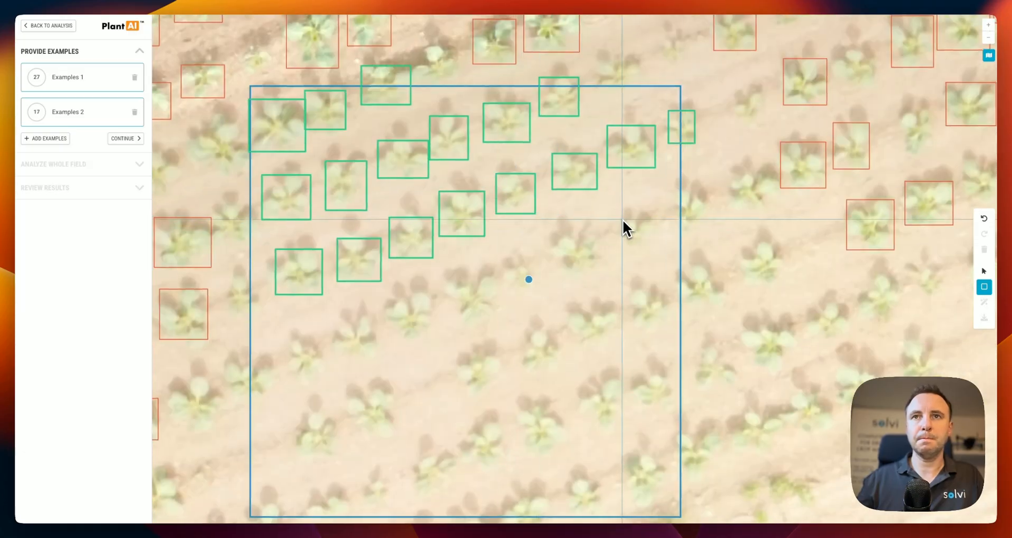
Outline the missed plants along the fourth row of the second example box, from its eastern to its western edge.
drag(622, 220, 650, 250)
drag(596, 275, 554, 241)
drag(507, 269, 534, 288)
drag(446, 281, 494, 319)
drag(387, 294, 431, 333)
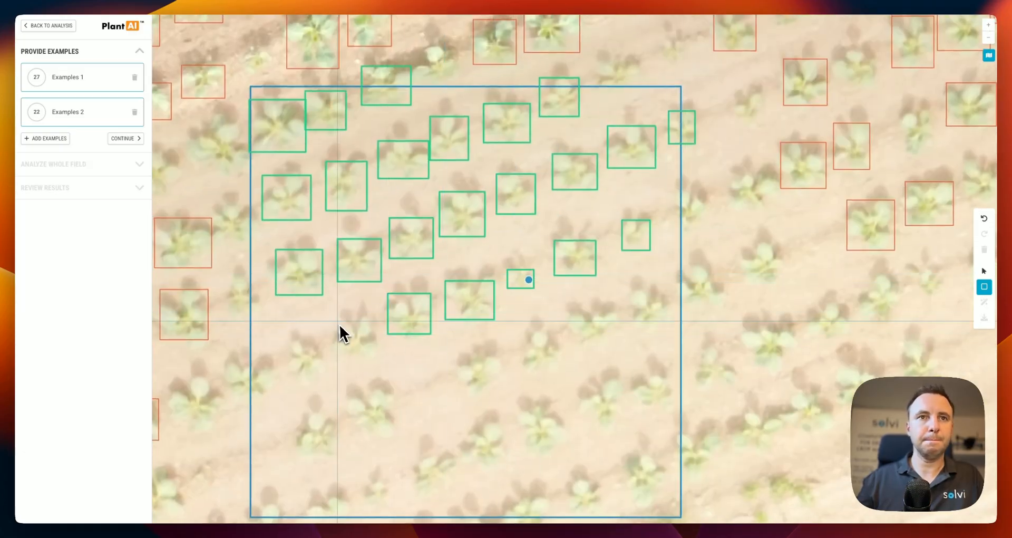
drag(338, 320, 377, 359)
drag(290, 342, 322, 383)
drag(227, 366, 272, 396)
Box the missed plants along the fifth row of the second example box.
drag(346, 292, 346, 292)
drag(359, 228, 403, 271)
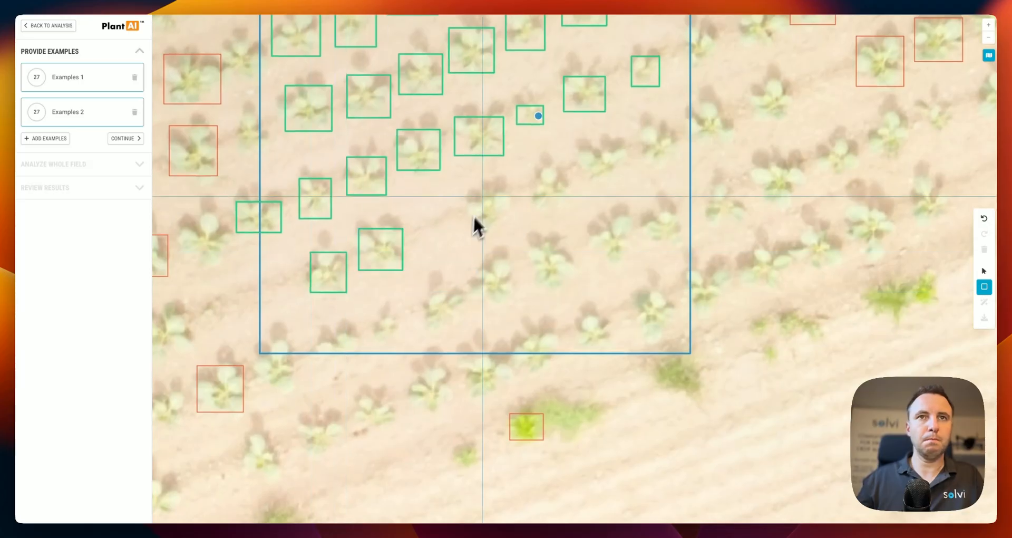
drag(470, 192, 508, 232)
drag(534, 169, 569, 211)
drag(577, 149, 628, 180)
drag(641, 130, 679, 165)
Outline the remaining missed plants in the lowest row and at the lower edge of the second example box.
drag(648, 215, 685, 251)
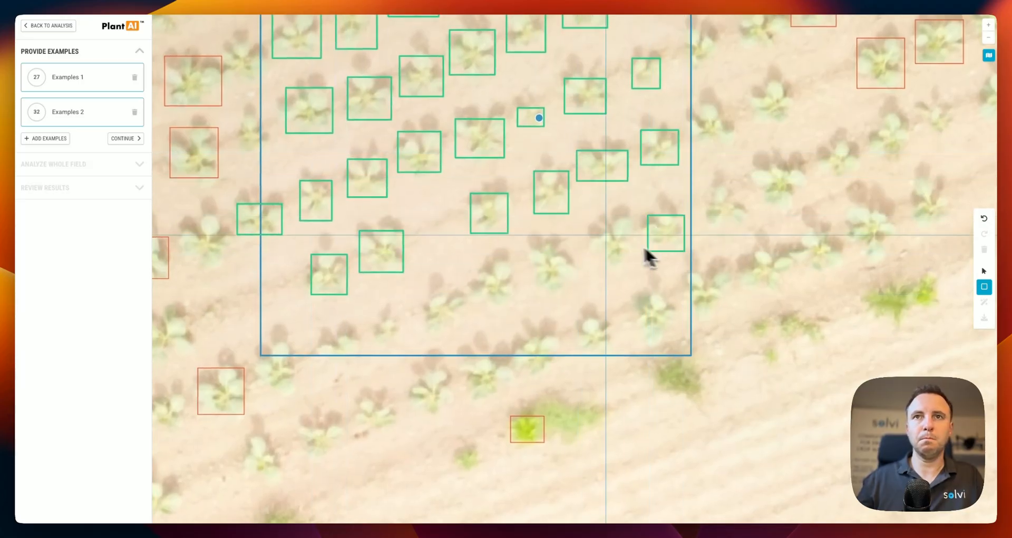
drag(590, 218, 633, 261)
drag(528, 248, 573, 290)
drag(468, 263, 515, 303)
drag(422, 297, 465, 334)
drag(374, 321, 398, 342)
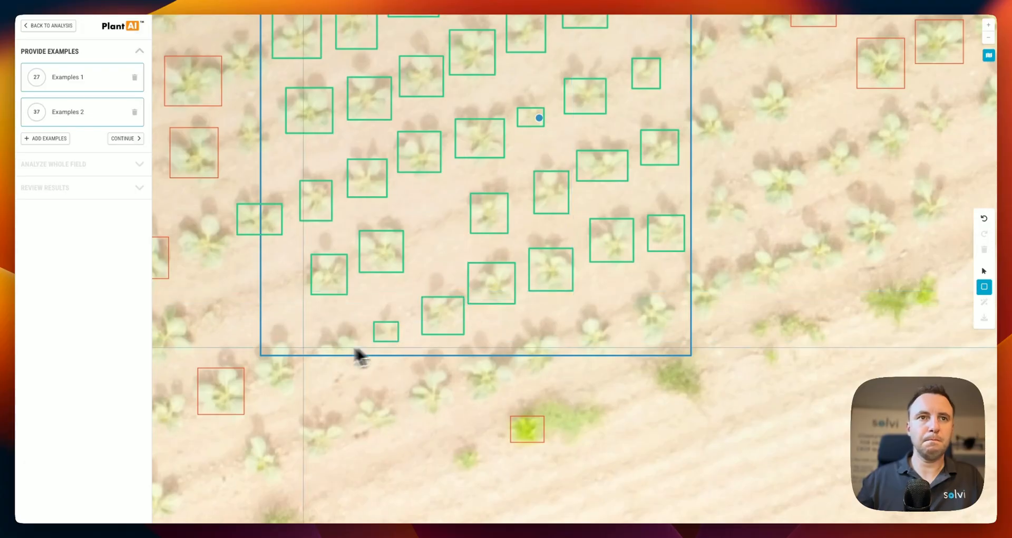
drag(316, 338, 358, 364)
Add a third example box at the marker in the weedy strip, including some crop plants, and import the existing detections inside it.
scroll(357, 356, down, 5)
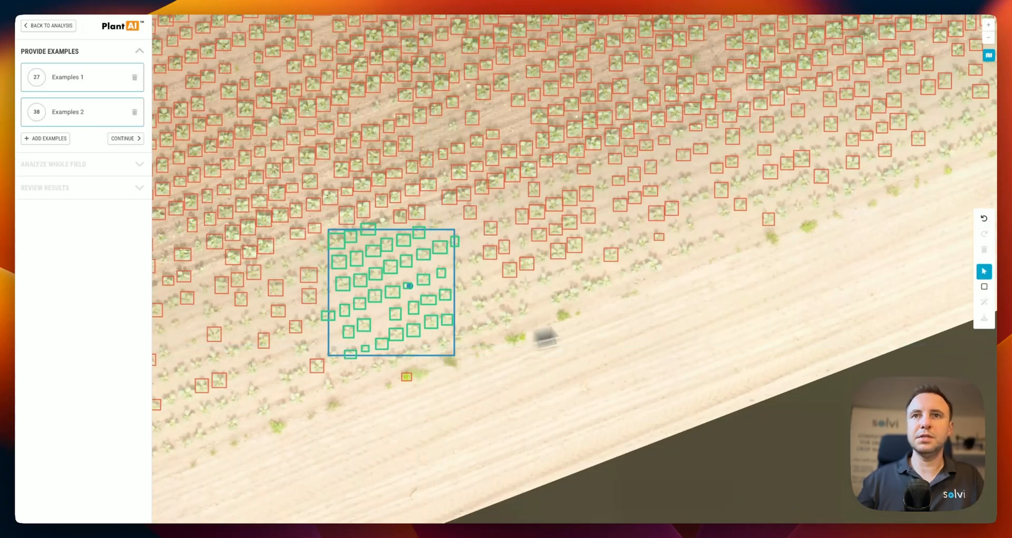
scroll(548, 343, down, 5)
scroll(409, 300, down, 5)
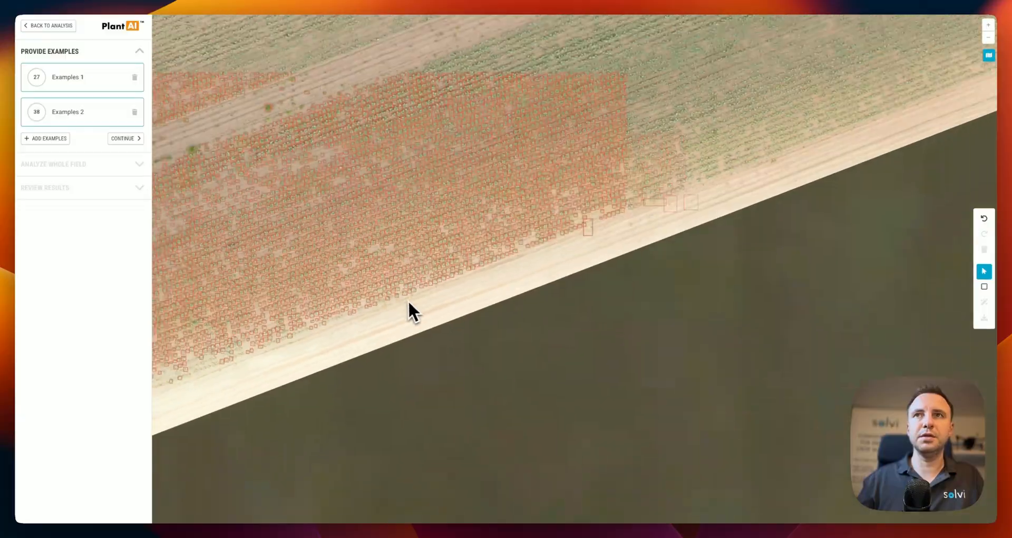
drag(738, 220, 547, 314)
drag(687, 218, 470, 356)
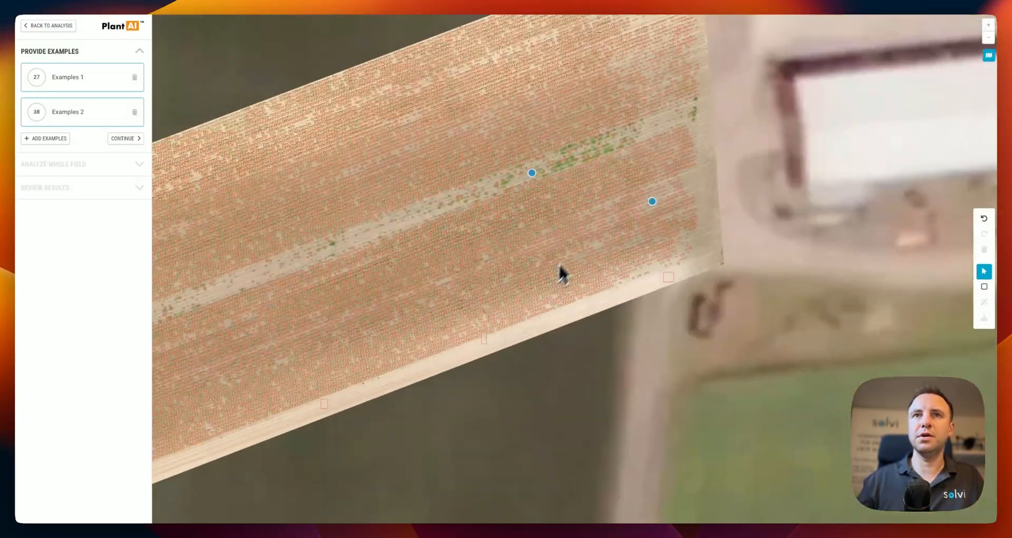
scroll(627, 223, up, 5)
scroll(622, 245, up, 8)
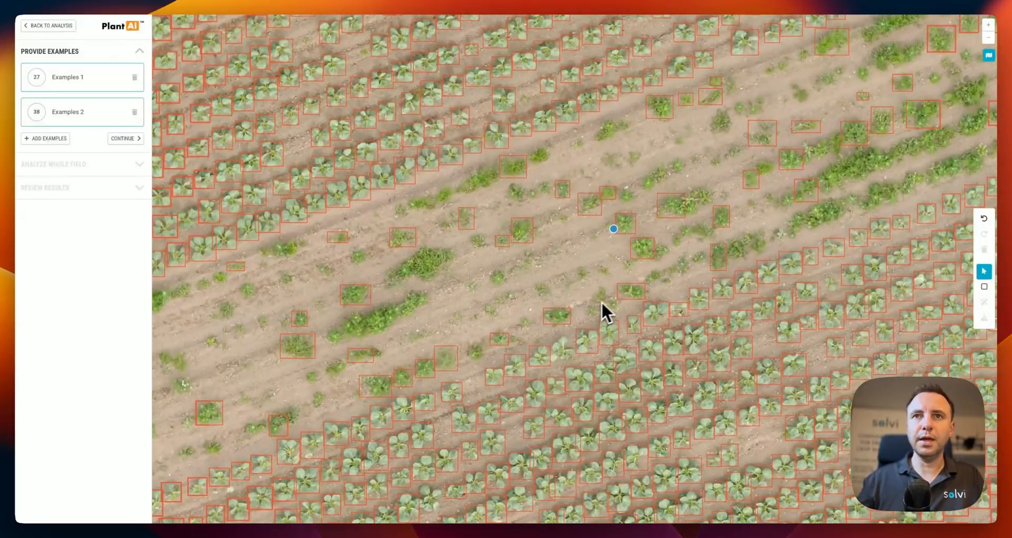
click(45, 139)
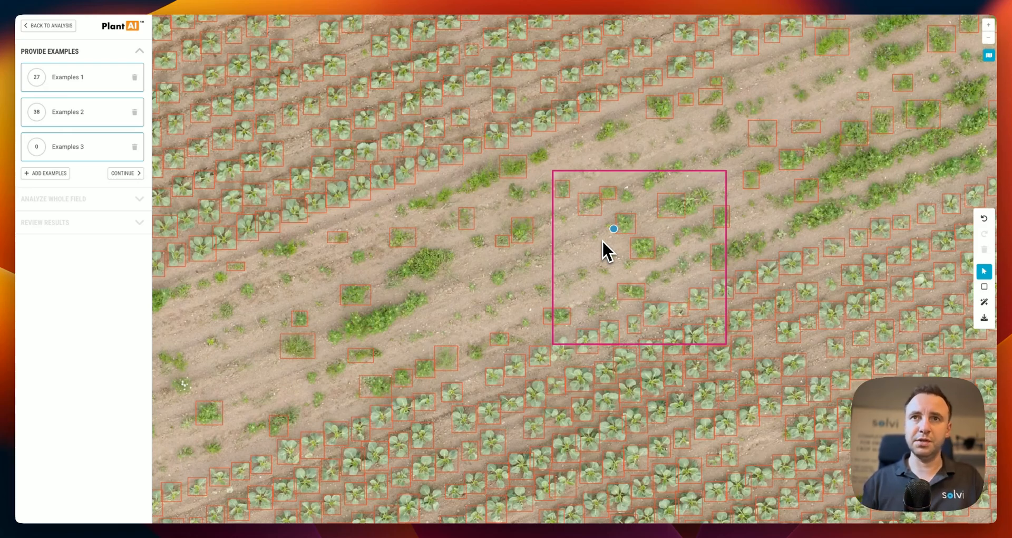
scroll(613, 350, up, 3)
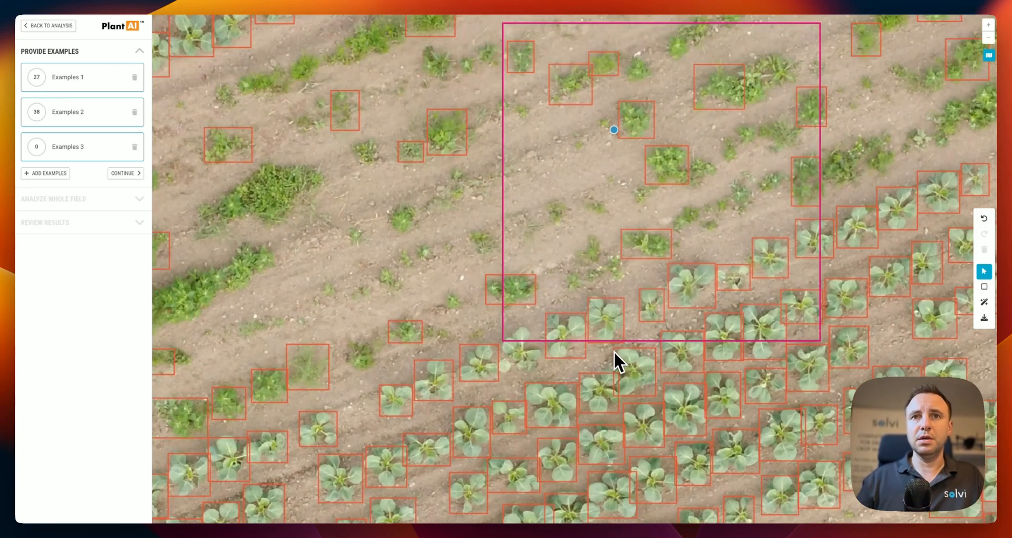
drag(613, 378, 564, 457)
scroll(564, 456, down, 2)
click(984, 318)
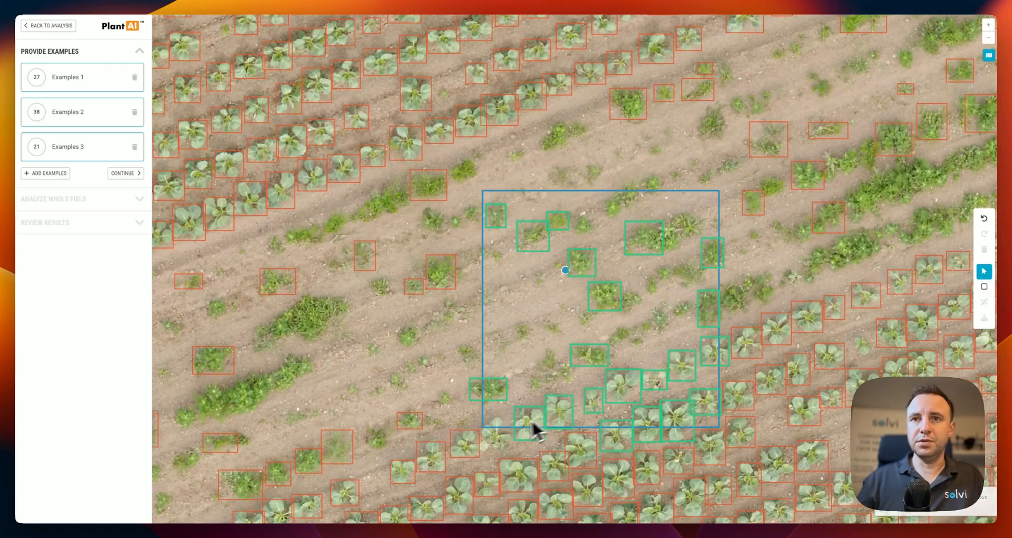
Delete all weeds wrongly marked as plants from the third example box, keeping only the crop plants.
click(495, 393)
shift+click(587, 361)
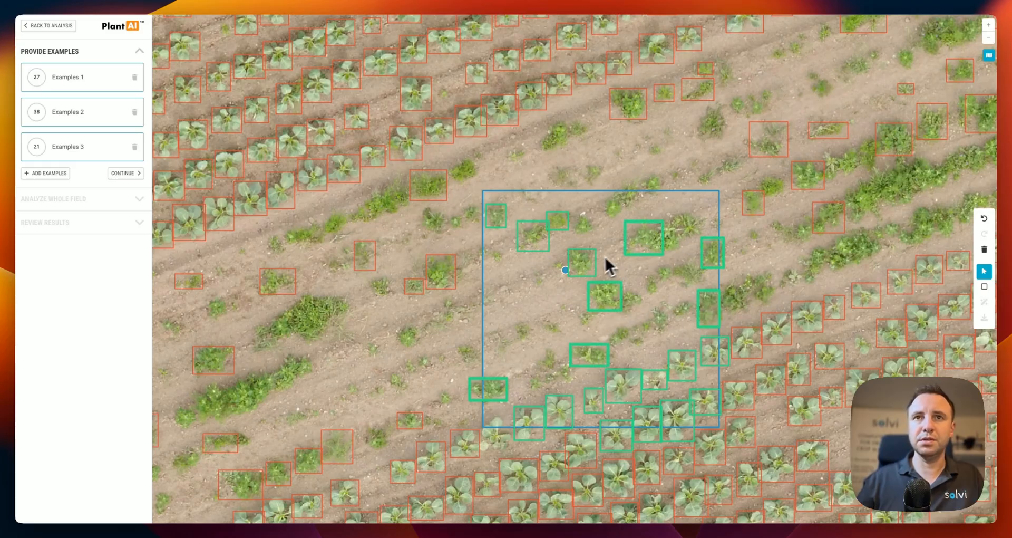
shift+click(542, 235)
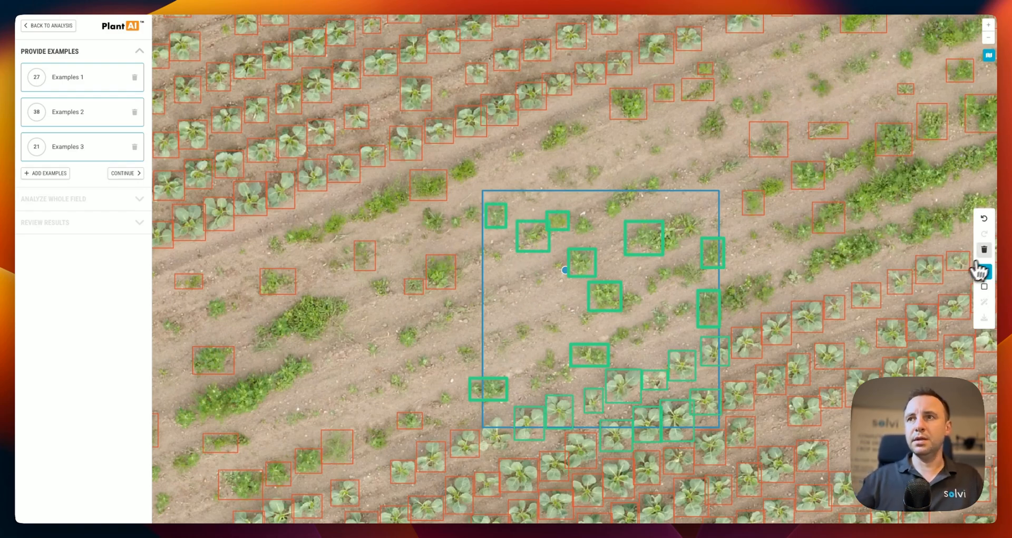
click(984, 248)
Add a fourth example box around the marker among the small plants and import the existing detections inside it.
drag(769, 406, 736, 377)
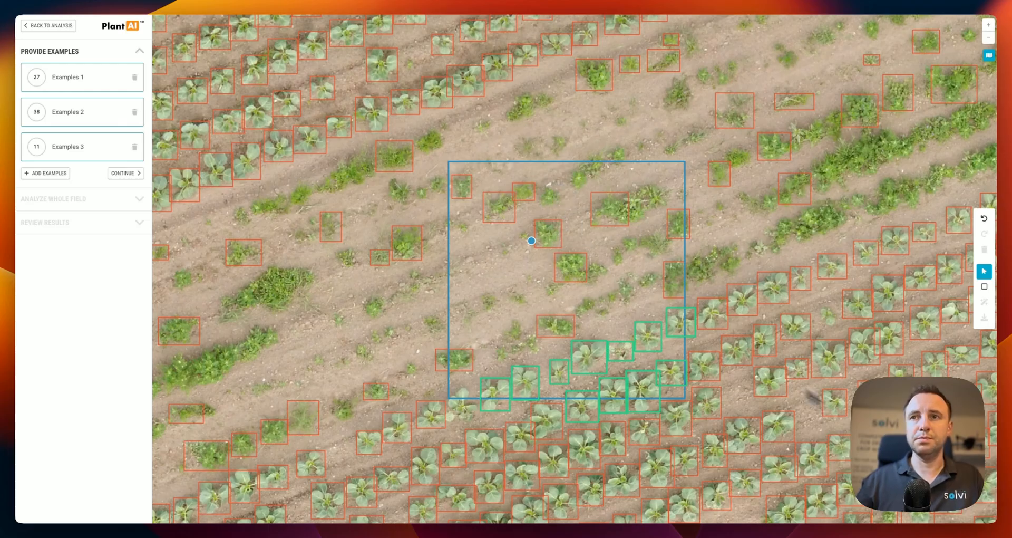
drag(812, 396, 610, 326)
scroll(610, 325, down, 5)
drag(780, 388, 639, 311)
scroll(618, 248, up, 3)
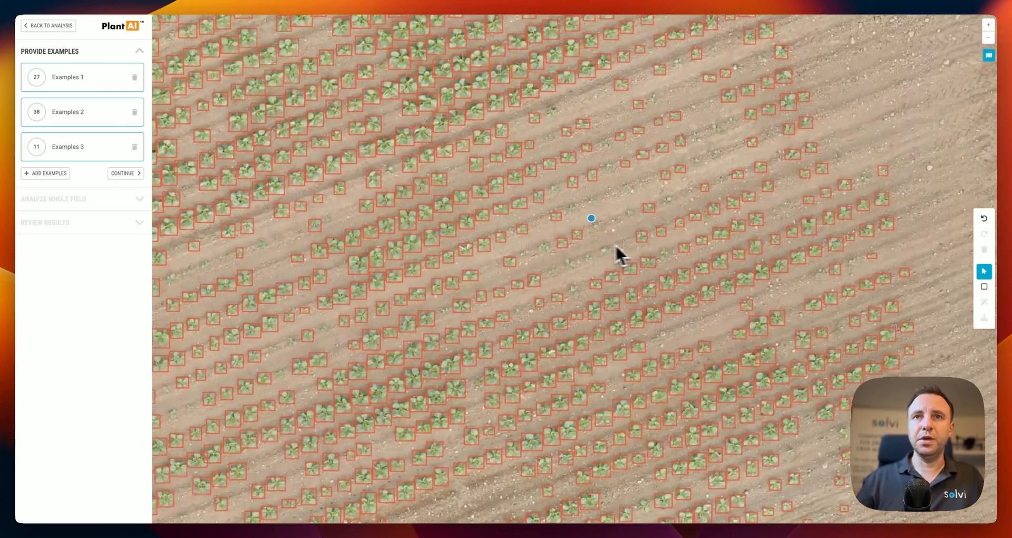
scroll(618, 253, up, 5)
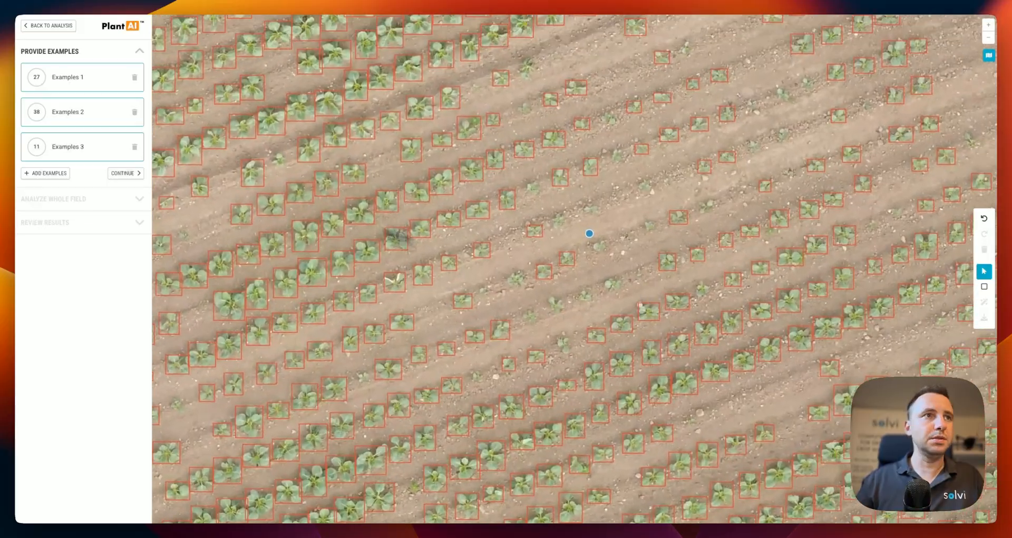
click(55, 174)
drag(527, 296, 577, 263)
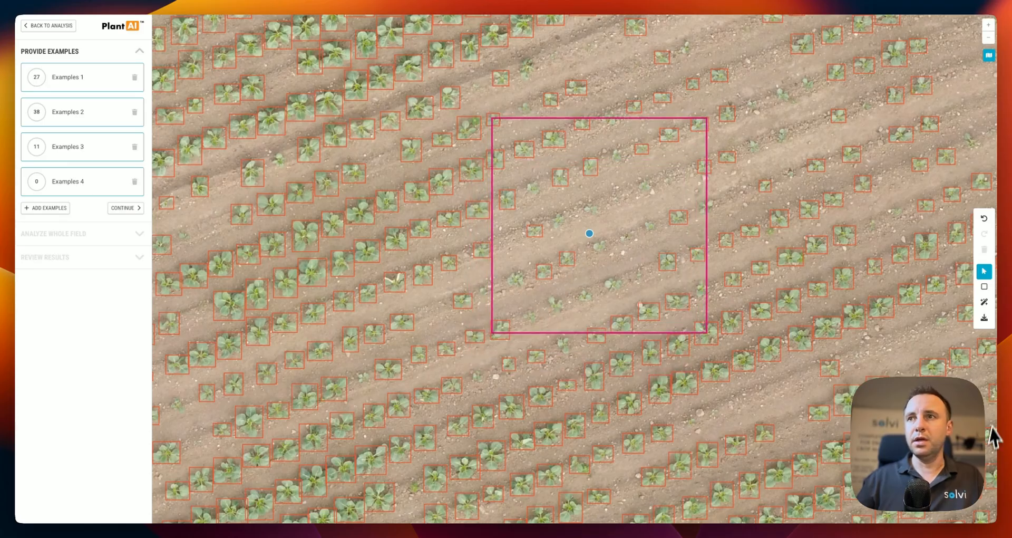
click(984, 301)
scroll(585, 163, up, 1)
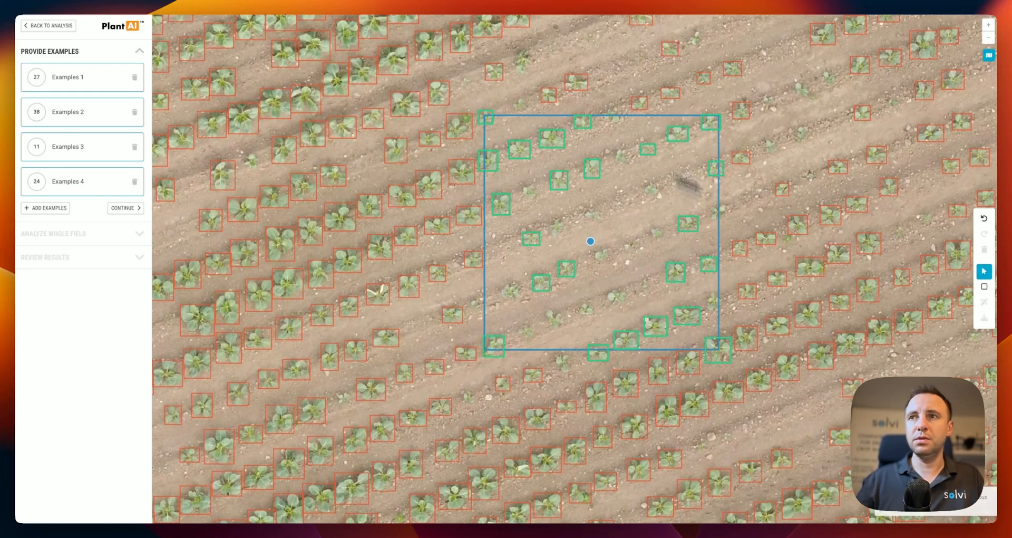
Outline the missed small plants in the upper and western part of the fourth example box.
click(984, 286)
scroll(559, 126, up, 5)
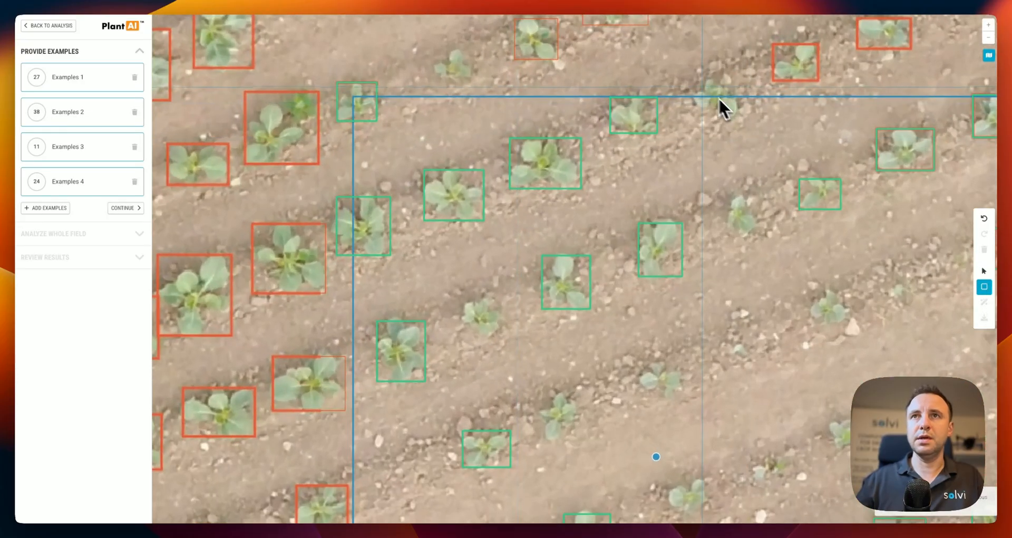
scroll(770, 140, down, 3)
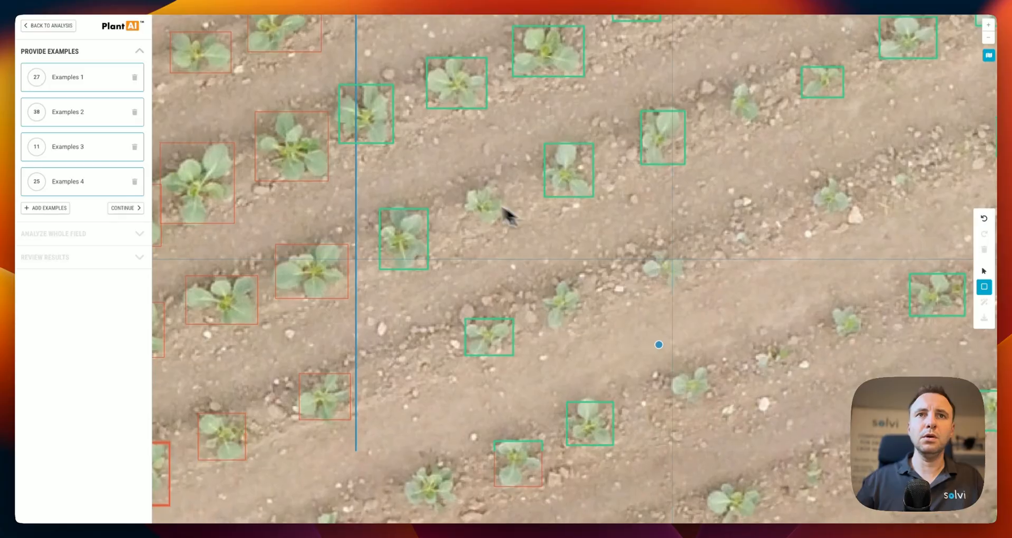
drag(467, 193, 496, 215)
scroll(502, 235, down, 2)
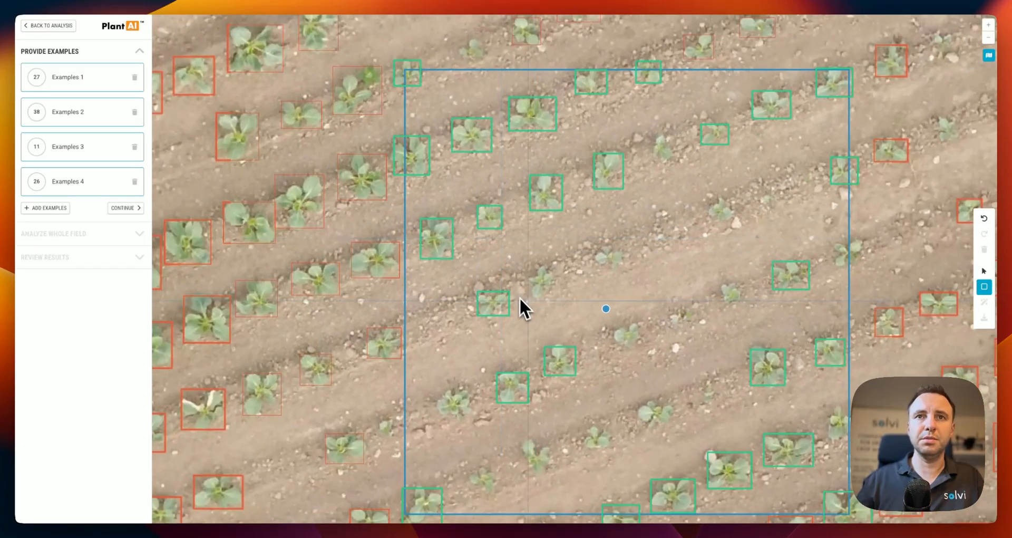
drag(530, 268, 550, 296)
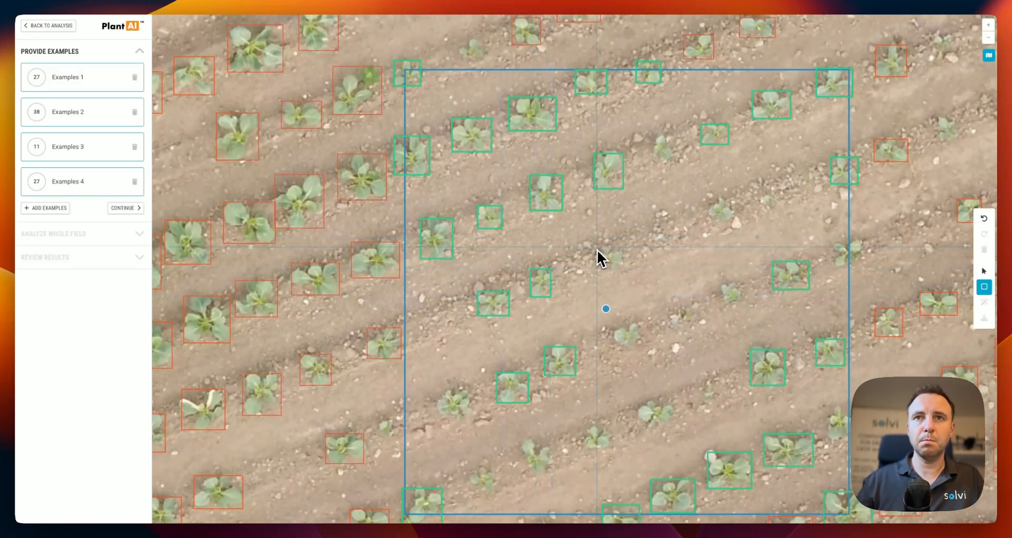
Mark the missed small plants across the middle and eastern part of the fourth example box.
drag(596, 247, 623, 270)
drag(710, 198, 732, 223)
drag(762, 193, 775, 205)
drag(721, 283, 740, 303)
scroll(767, 298, down, 2)
drag(750, 172, 779, 196)
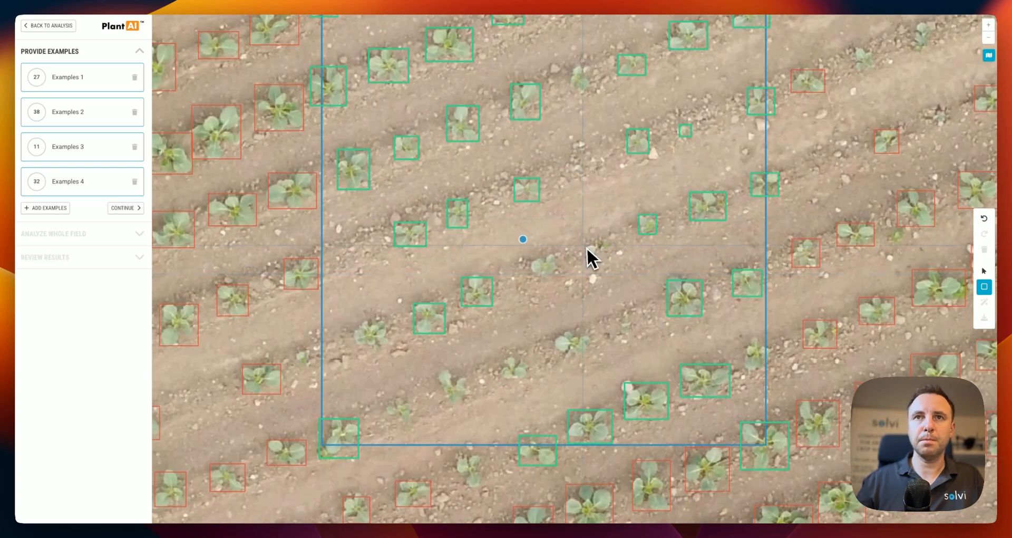
Box the missed small plants along the lower rows of the fourth example box.
drag(533, 257, 556, 276)
drag(356, 322, 388, 346)
drag(386, 399, 412, 425)
drag(440, 372, 468, 404)
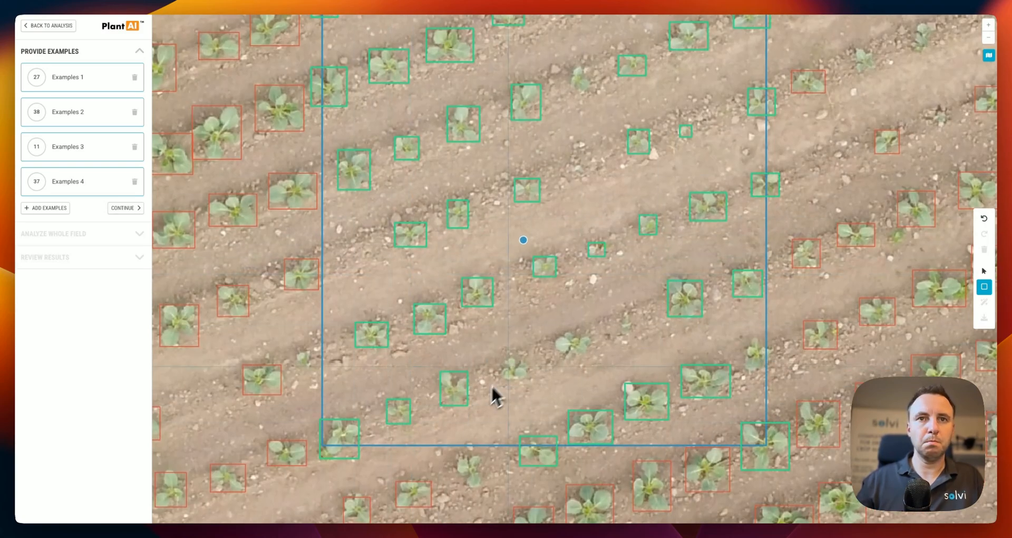
drag(557, 334, 590, 360)
Outline the last missed plants in the fourth example box, including those near its eastern edge and in its upper rows.
scroll(632, 326, up, 3)
drag(571, 310, 599, 341)
drag(819, 354, 862, 410)
scroll(822, 363, down, 5)
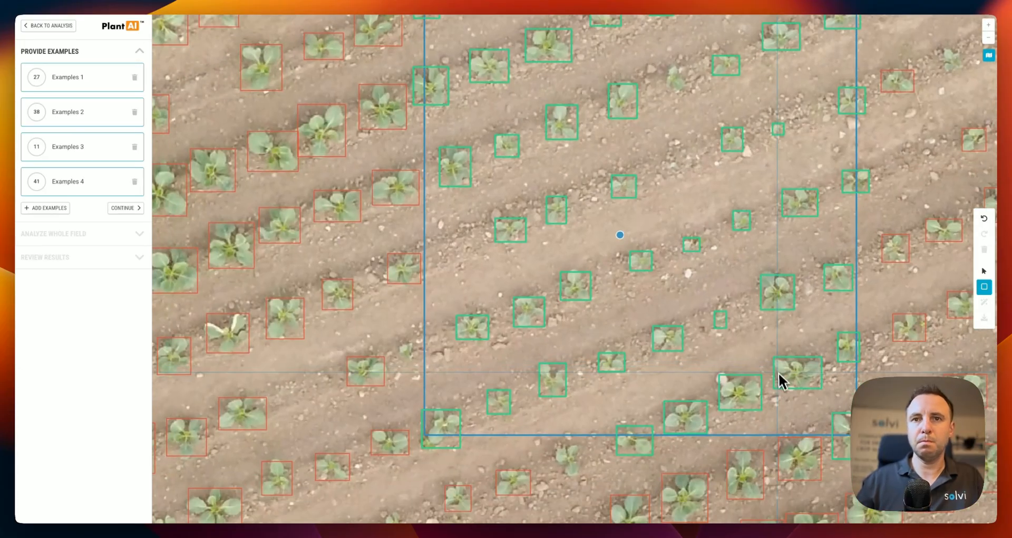
scroll(678, 240, up, 3)
drag(649, 216, 665, 232)
scroll(664, 311, down, 2)
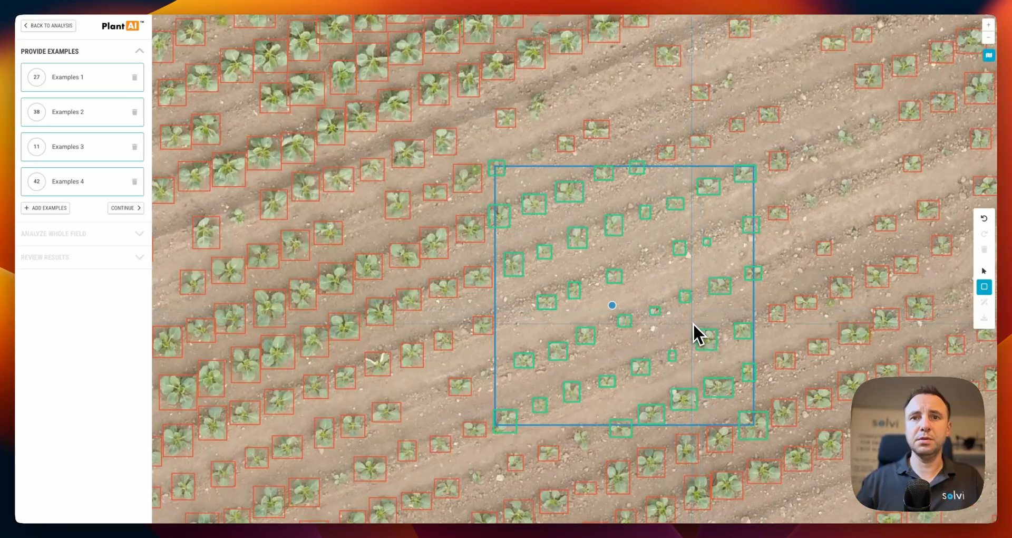
scroll(685, 315, down, 1)
scroll(684, 314, down, 2)
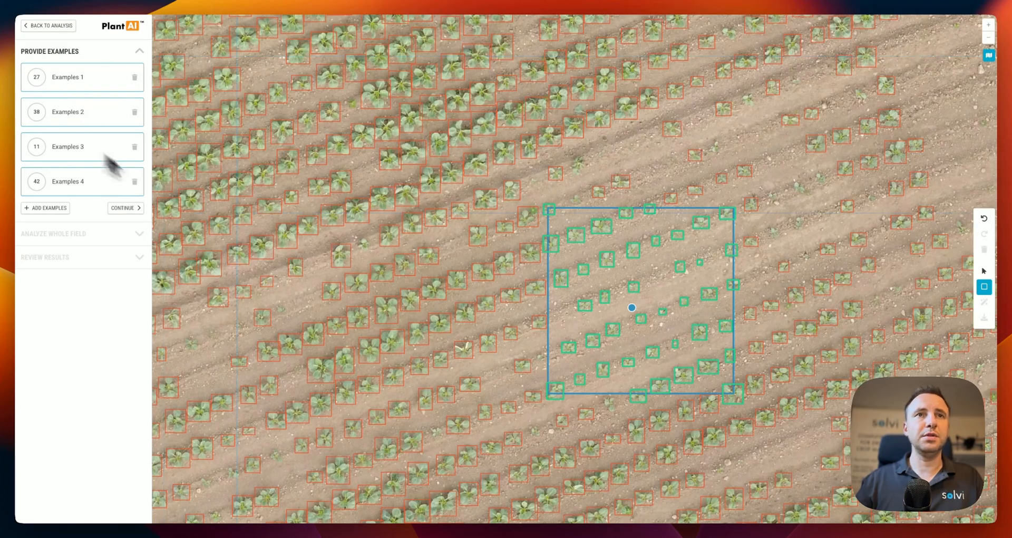
scroll(481, 255, down, 4)
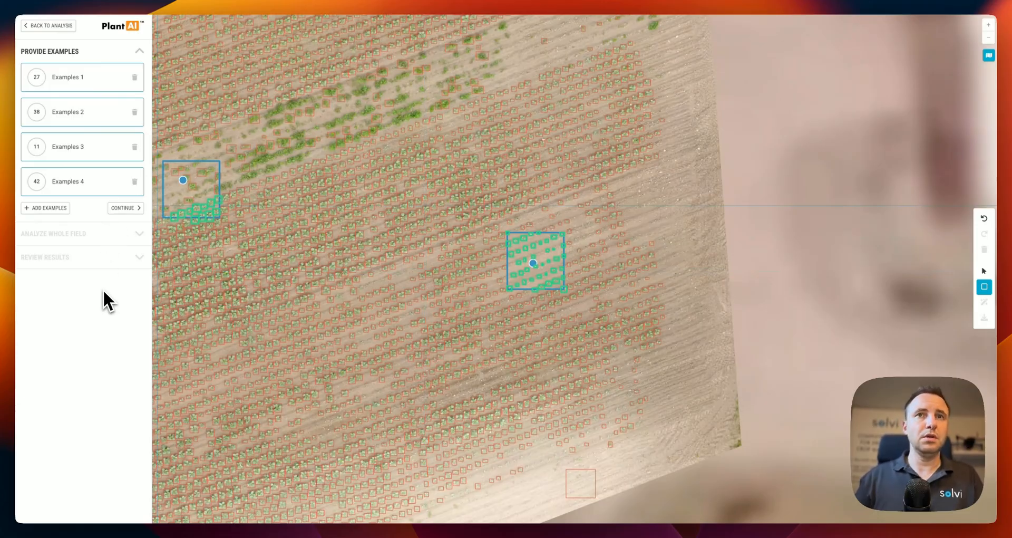
Finish providing examples and run the whole-field detection with polygon output.
click(117, 209)
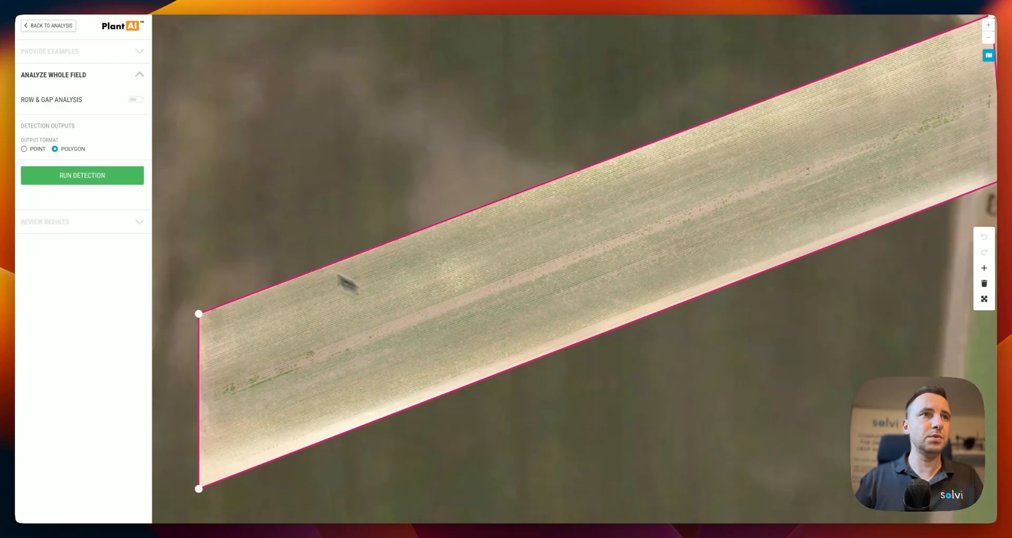
click(103, 176)
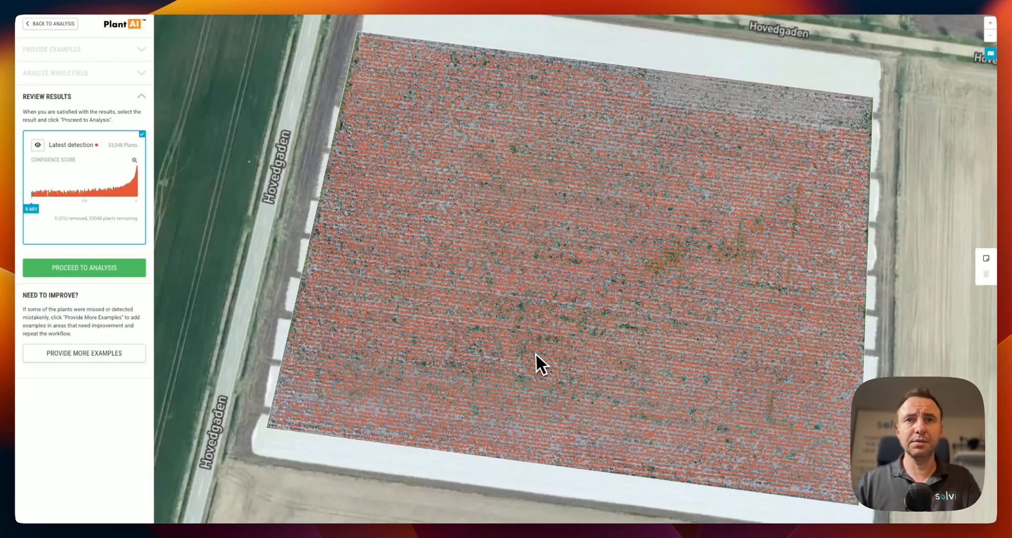
Inspect the detected pumpkins and their confidence scores up close, including the low-confidence detection on bare ground beside the row.
scroll(534, 355, up, 5)
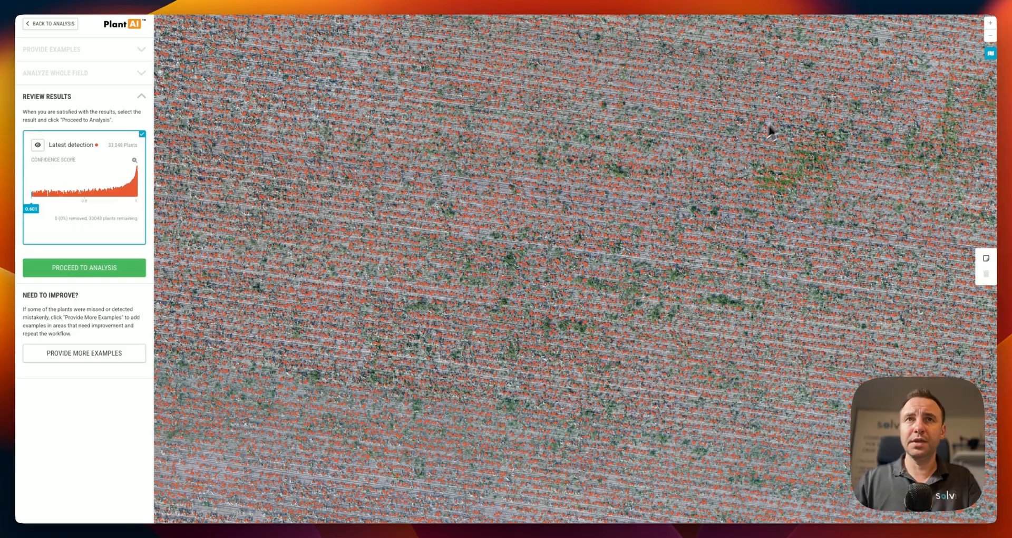
drag(764, 134, 601, 272)
scroll(595, 271, up, 5)
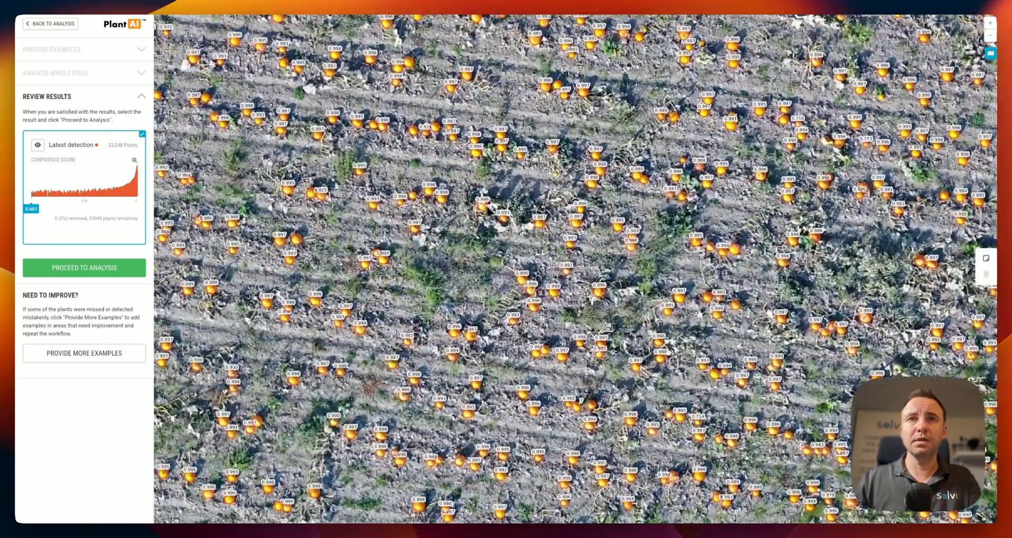
drag(504, 220, 590, 248)
drag(434, 218, 567, 241)
drag(464, 211, 682, 242)
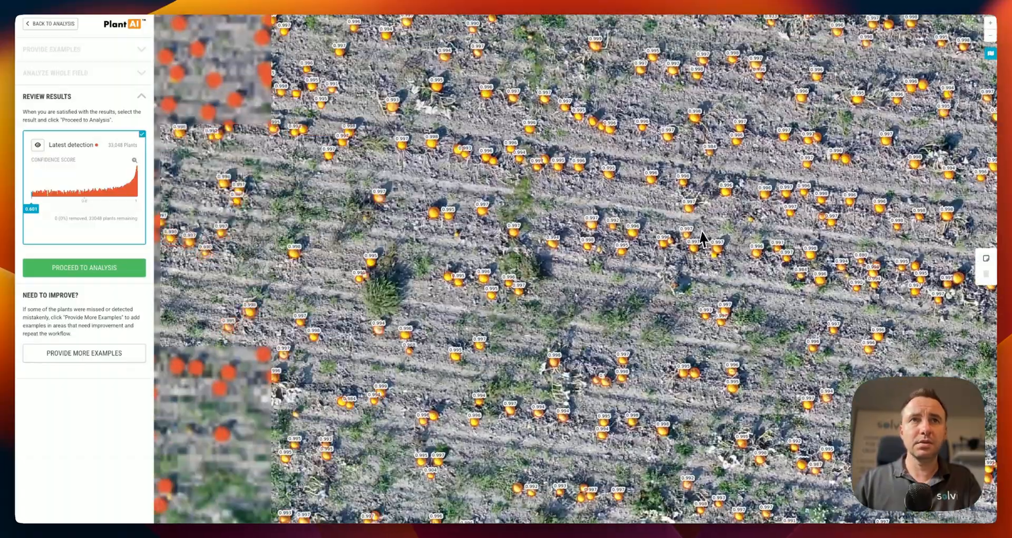
drag(501, 206, 670, 245)
scroll(675, 228, up, 3)
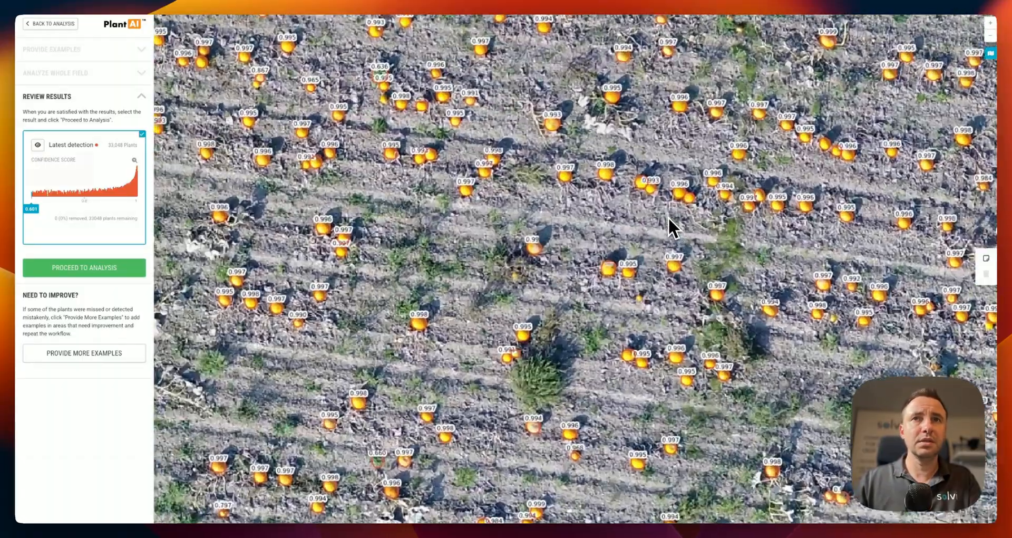
scroll(451, 364, down, 3)
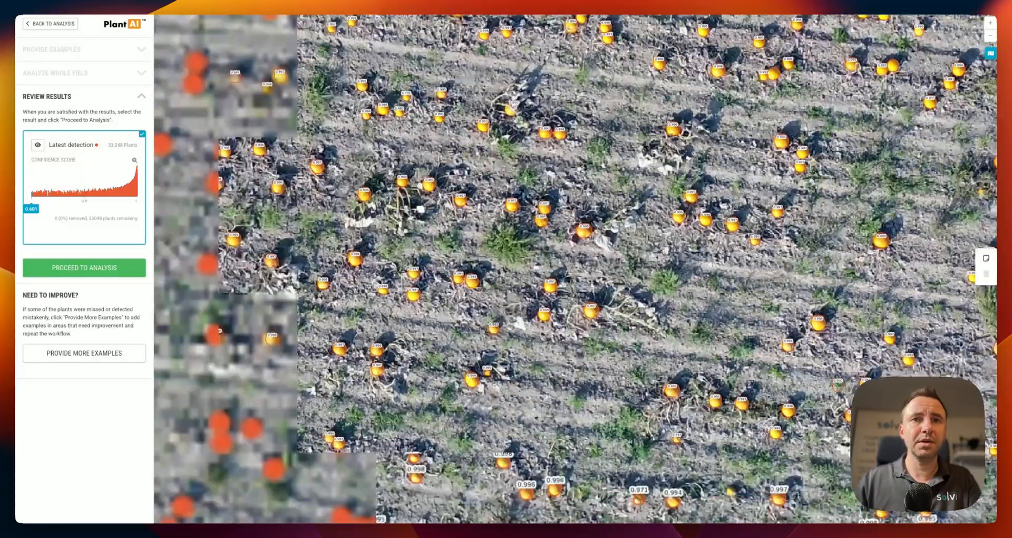
drag(358, 343, 569, 258)
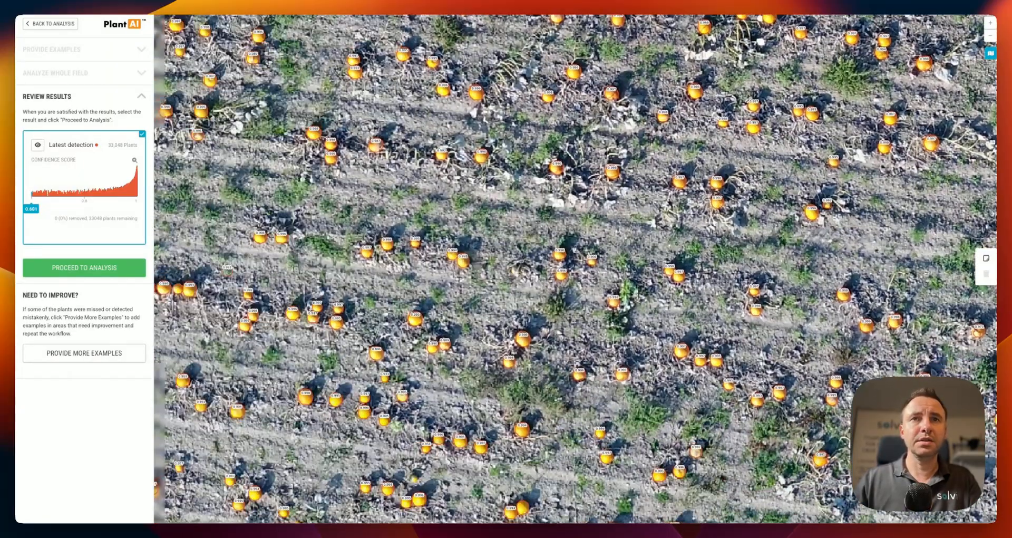
drag(467, 251, 677, 238)
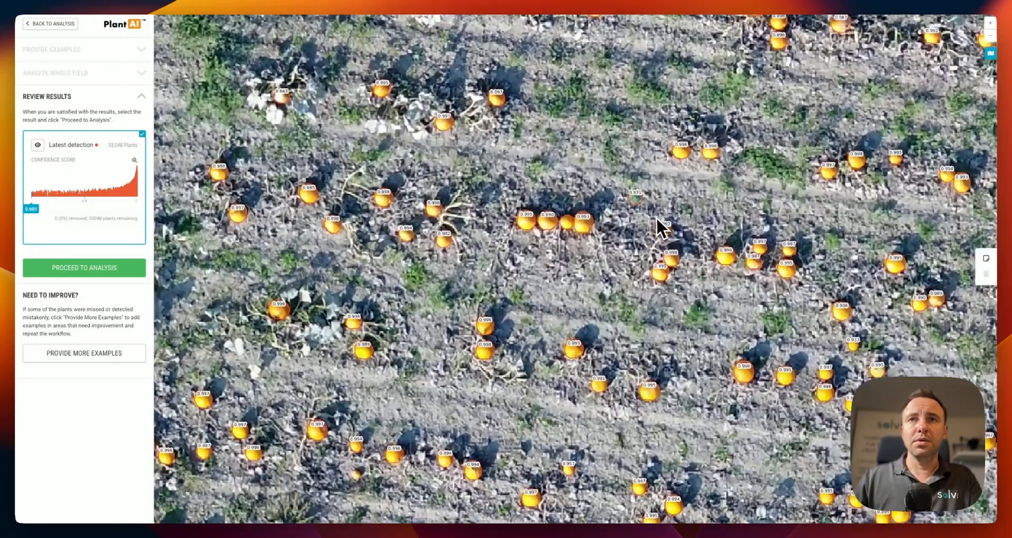
scroll(656, 217, up, 2)
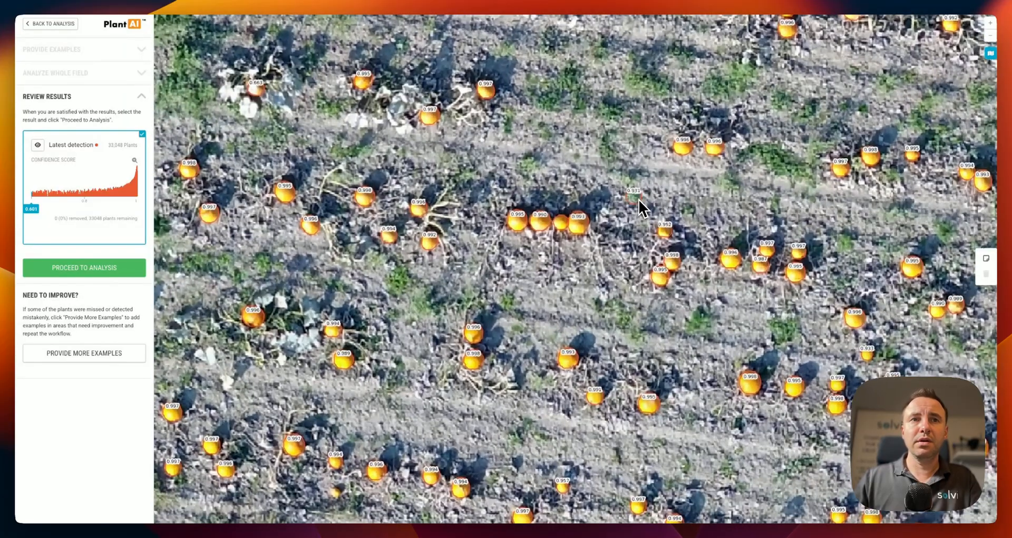
drag(638, 199, 603, 204)
scroll(602, 203, up, 2)
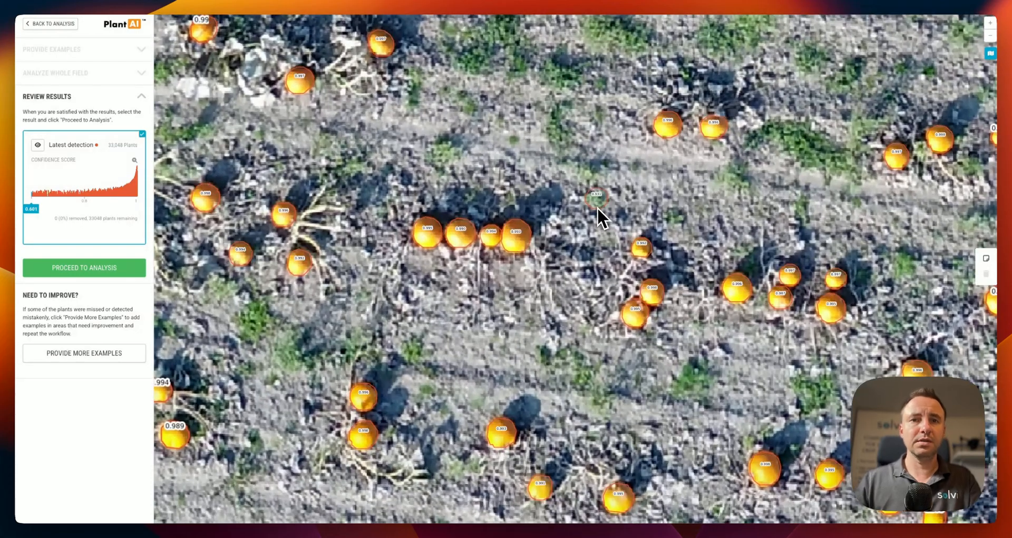
drag(636, 206, 609, 208)
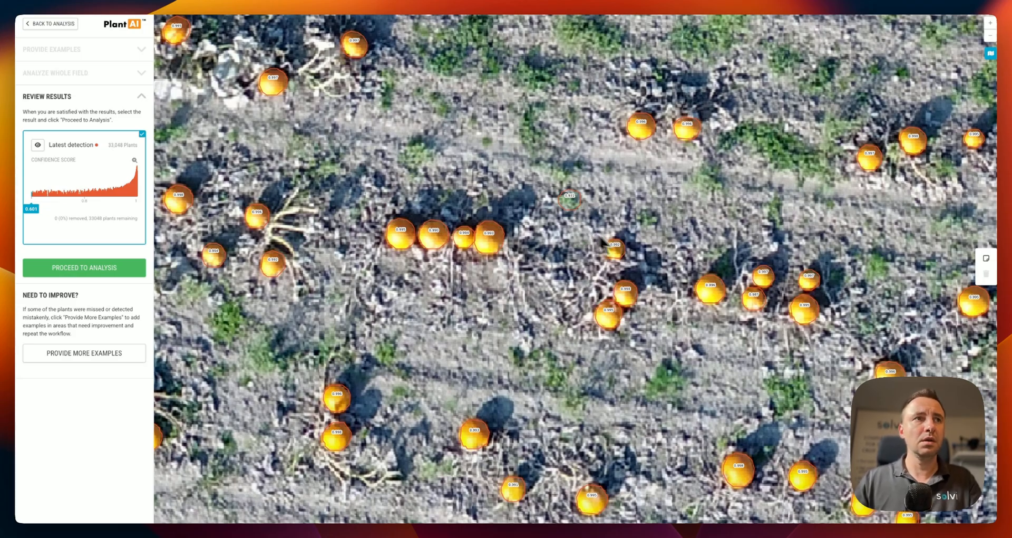
Raise the minimum confidence score for the pumpkin detection to 0.940 and check the remaining detections across the field.
drag(31, 208, 122, 208)
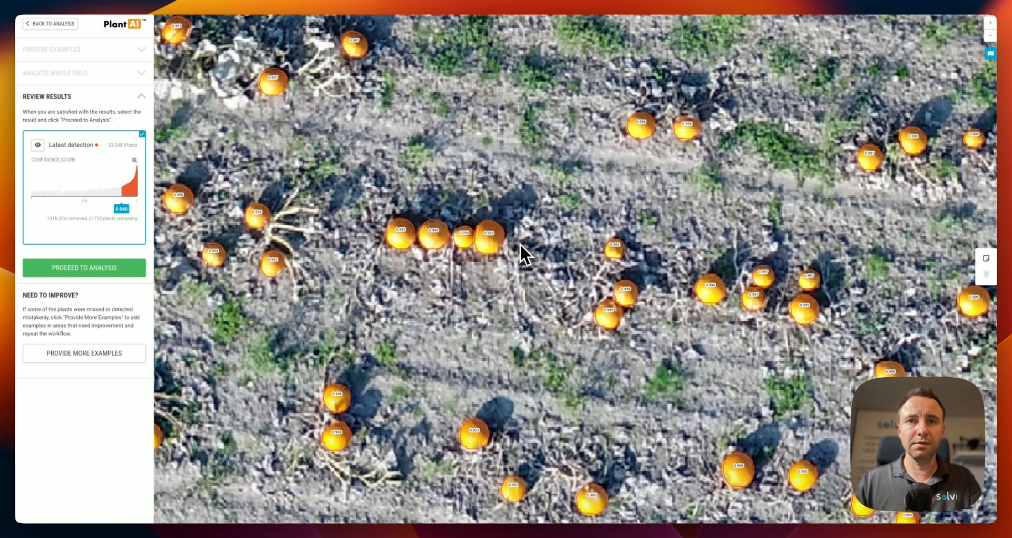
scroll(520, 242, down, 5)
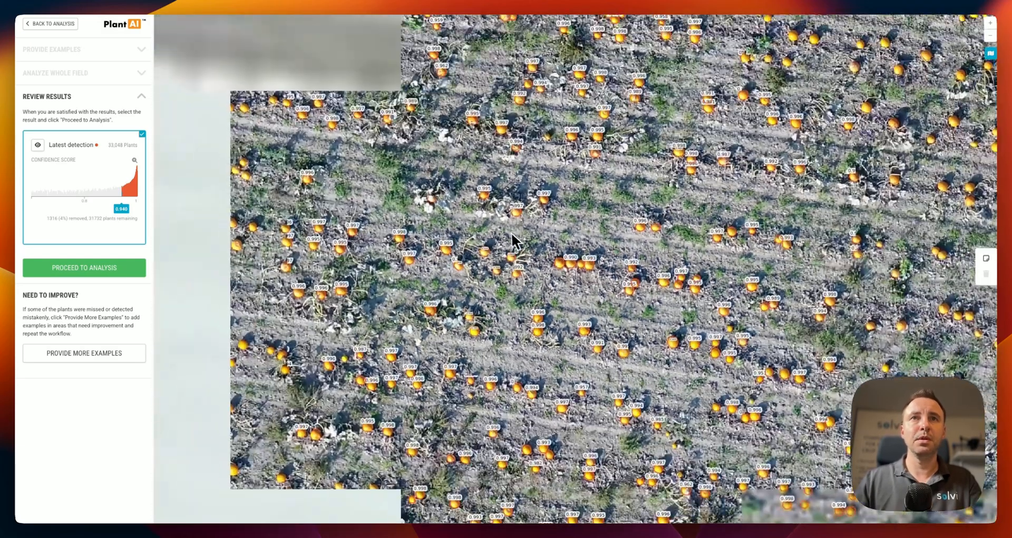
scroll(647, 268, down, 5)
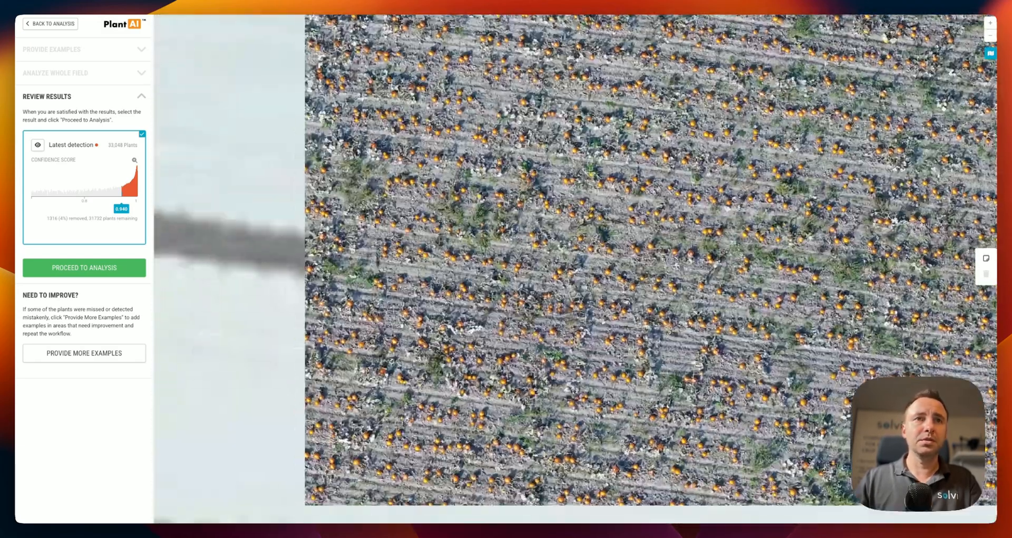
drag(323, 329, 404, 312)
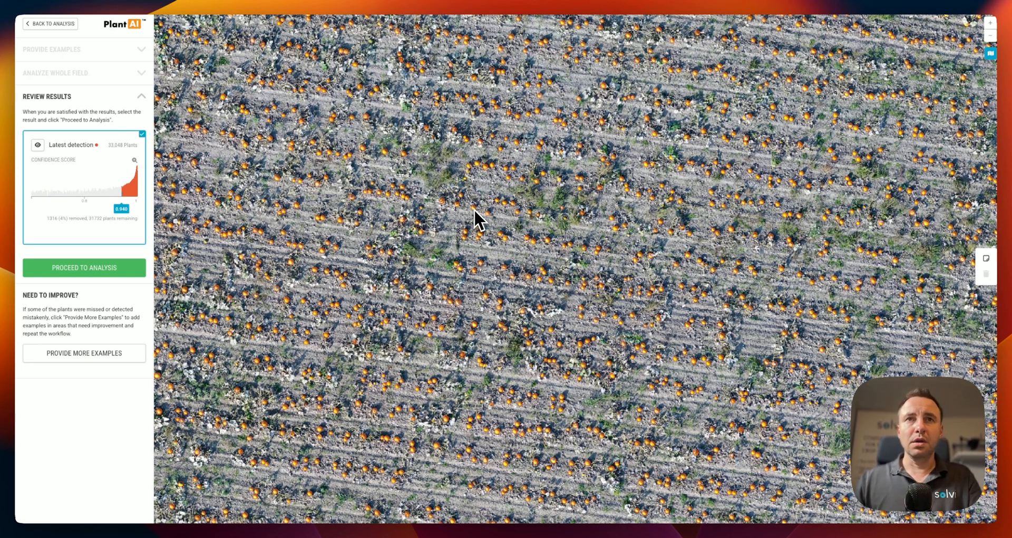
drag(586, 323, 447, 247)
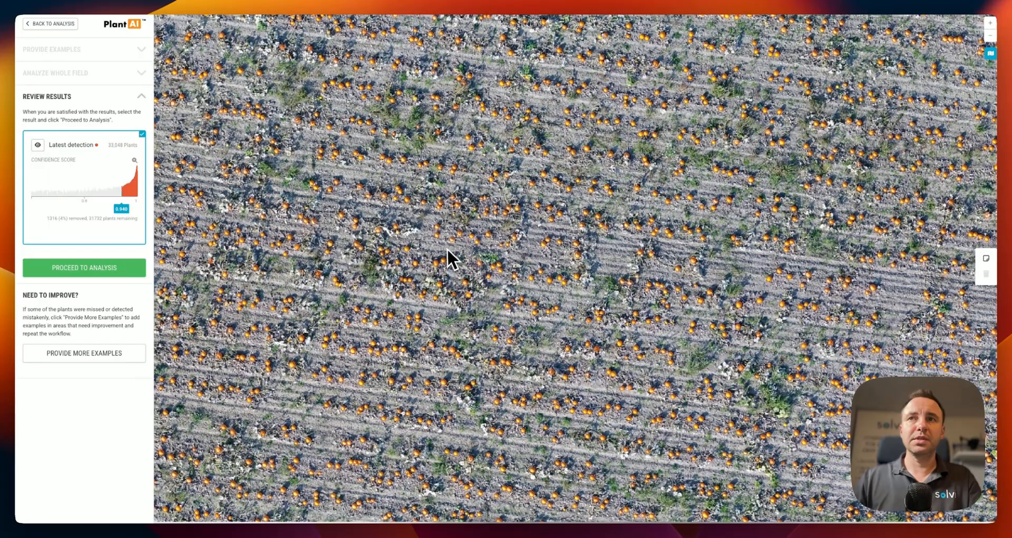
scroll(441, 253, down, 2)
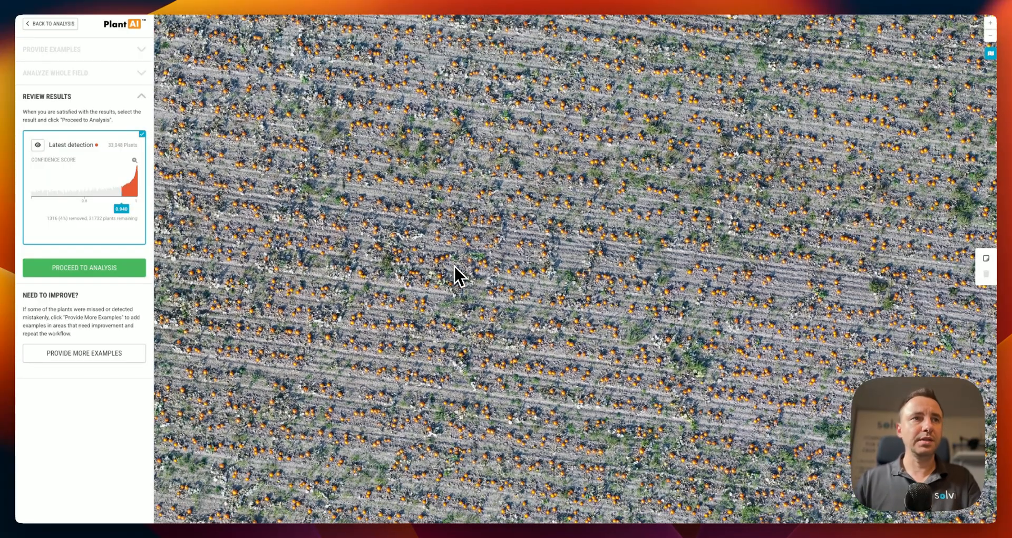
Proceed to analysis with the filtered pumpkin detection and turn on the plant counts.
click(115, 269)
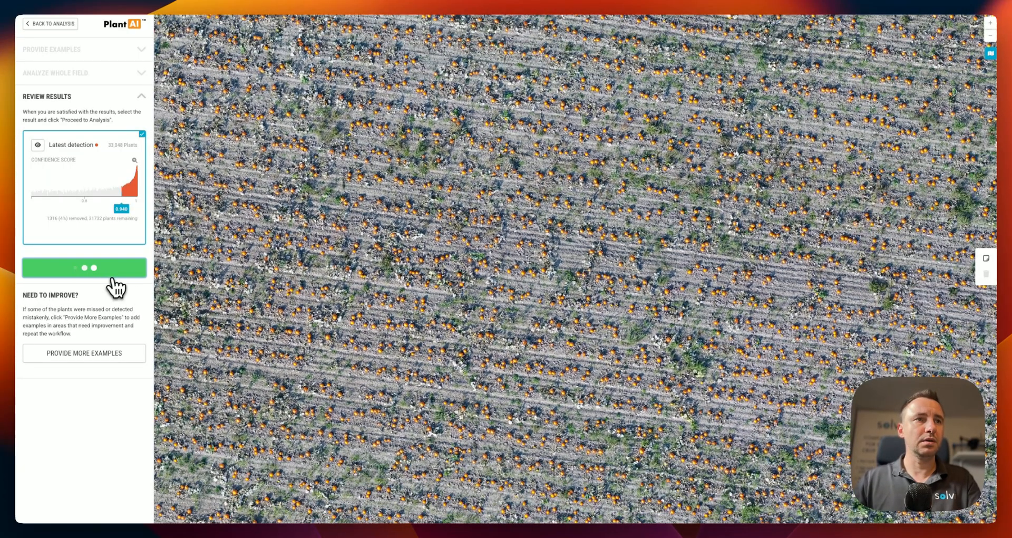
scroll(562, 333, down, 5)
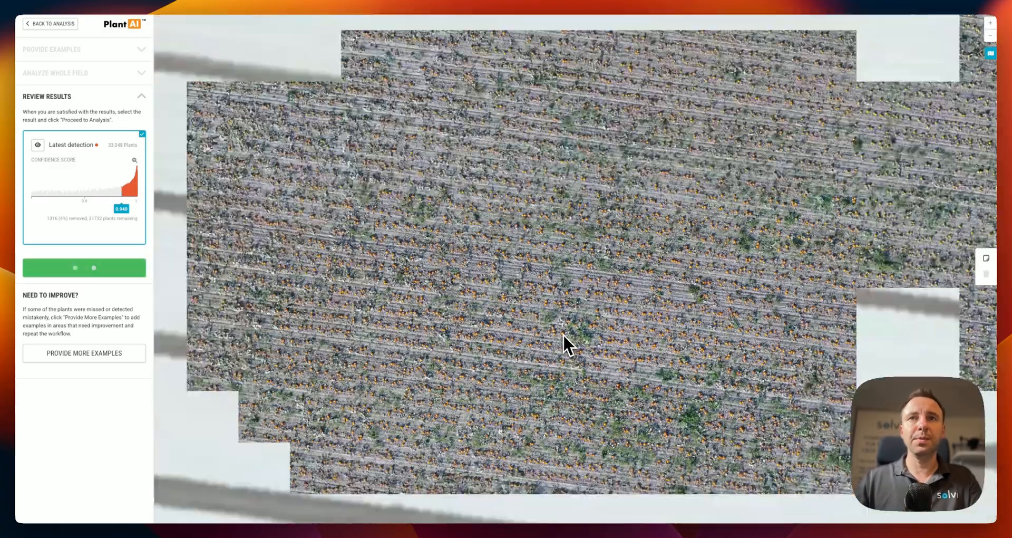
scroll(580, 317, down, 5)
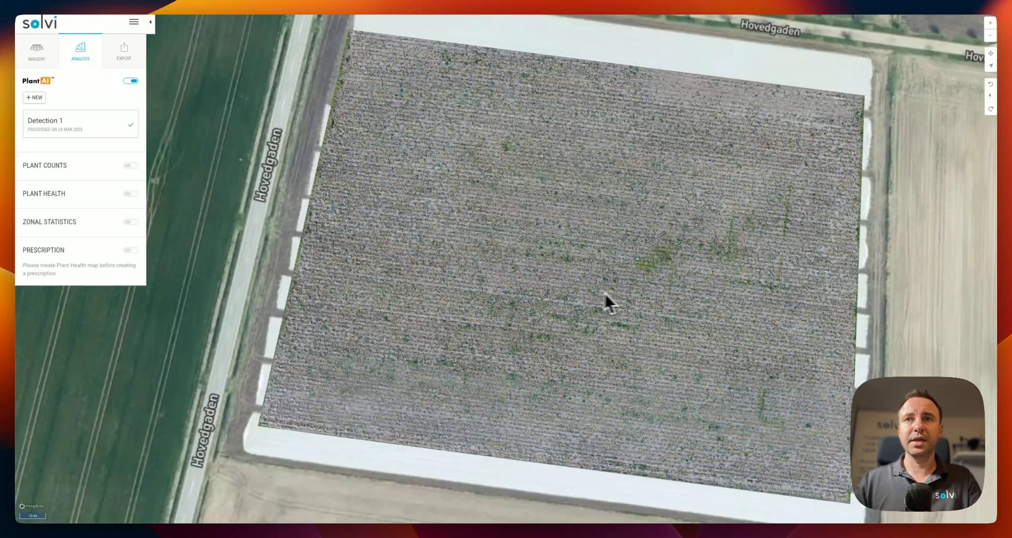
drag(603, 291, 547, 288)
click(132, 165)
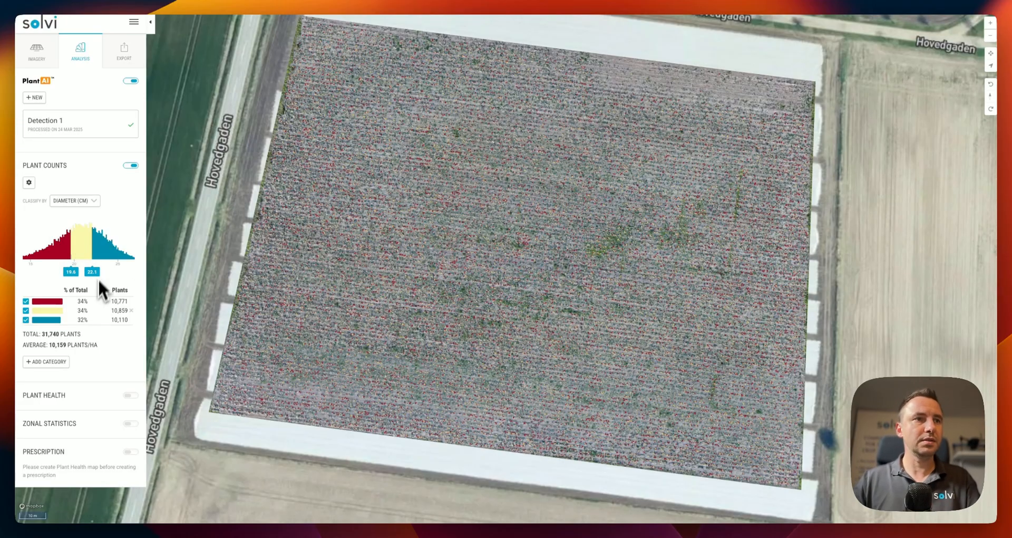
Add a fourth diameter category to the plant counts and remove it again.
click(53, 363)
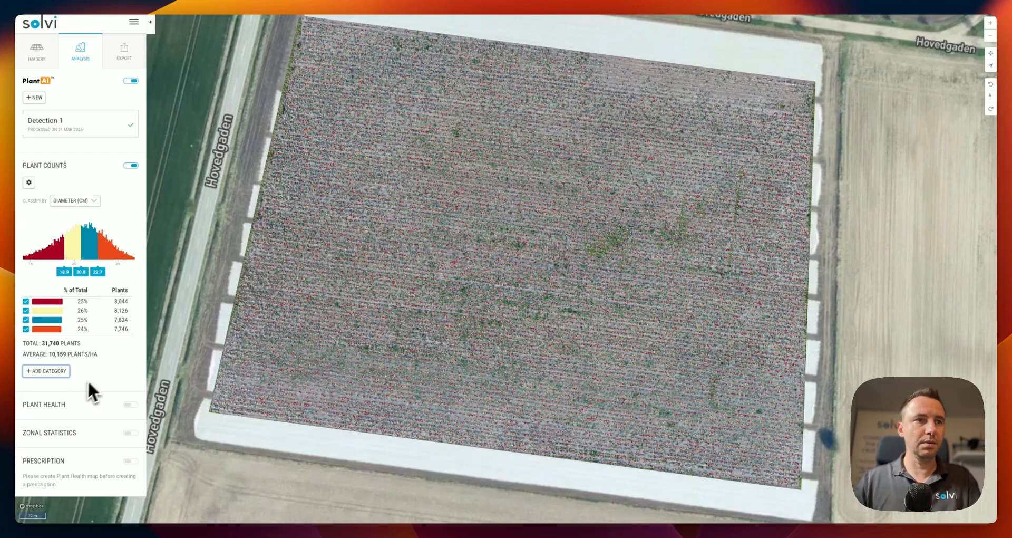
click(131, 329)
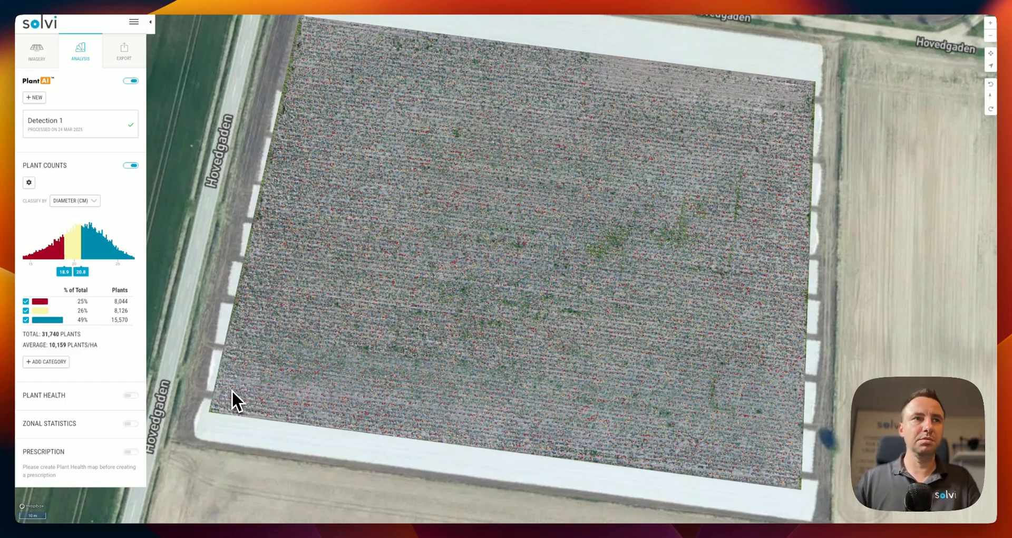
drag(411, 320, 404, 325)
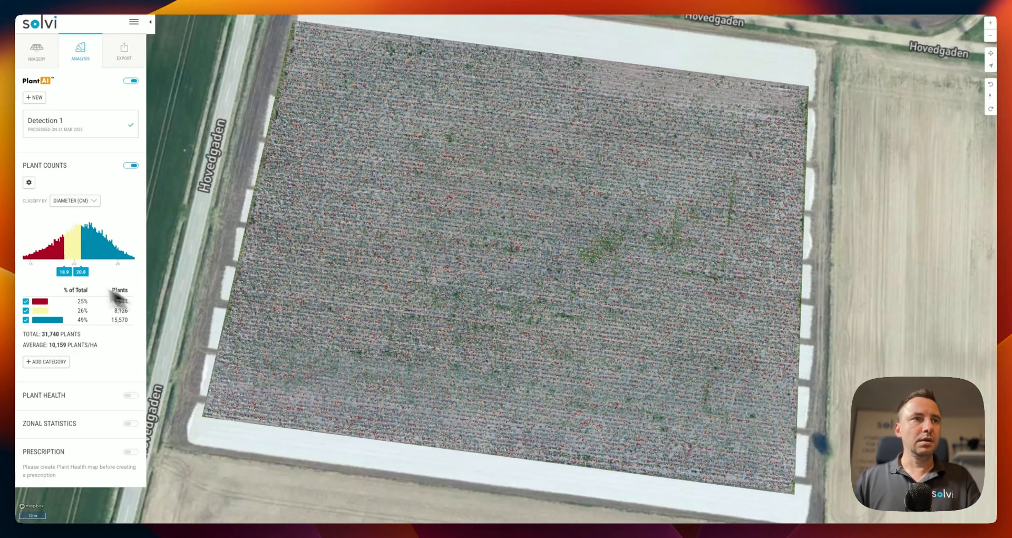
Set the diameter category boundaries of the plant counts to 15.0 and 25.0 cm.
drag(63, 272, 30, 274)
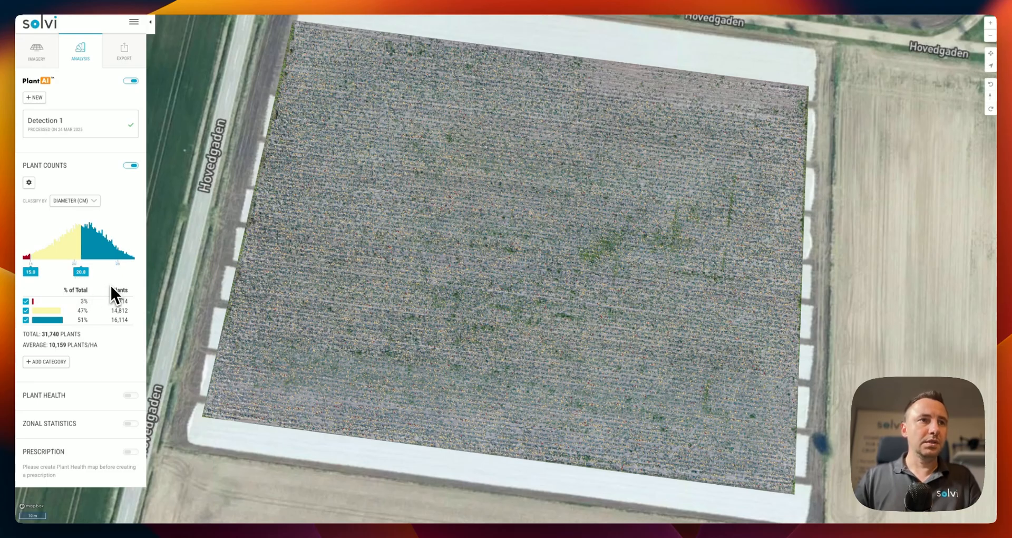
drag(83, 275, 109, 278)
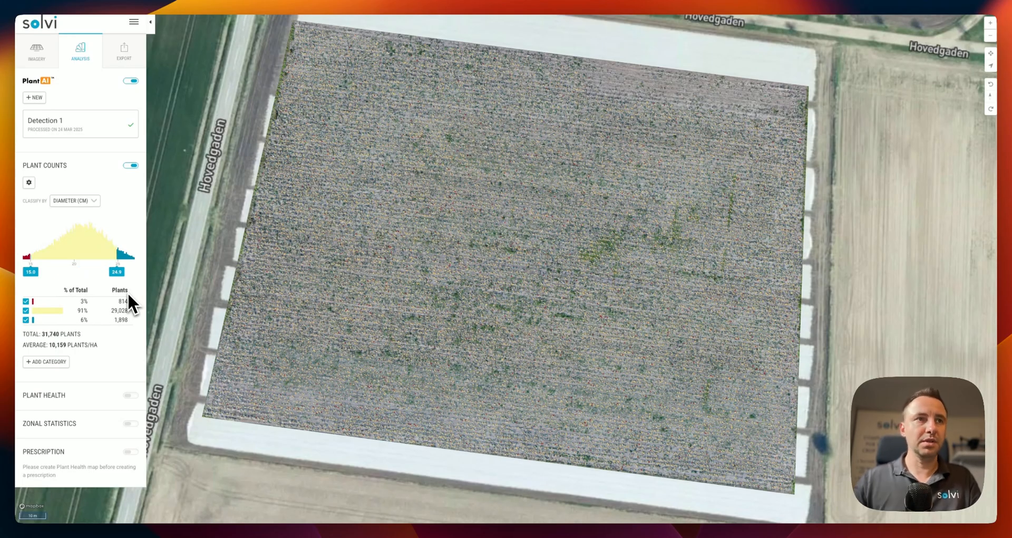
drag(116, 273, 118, 273)
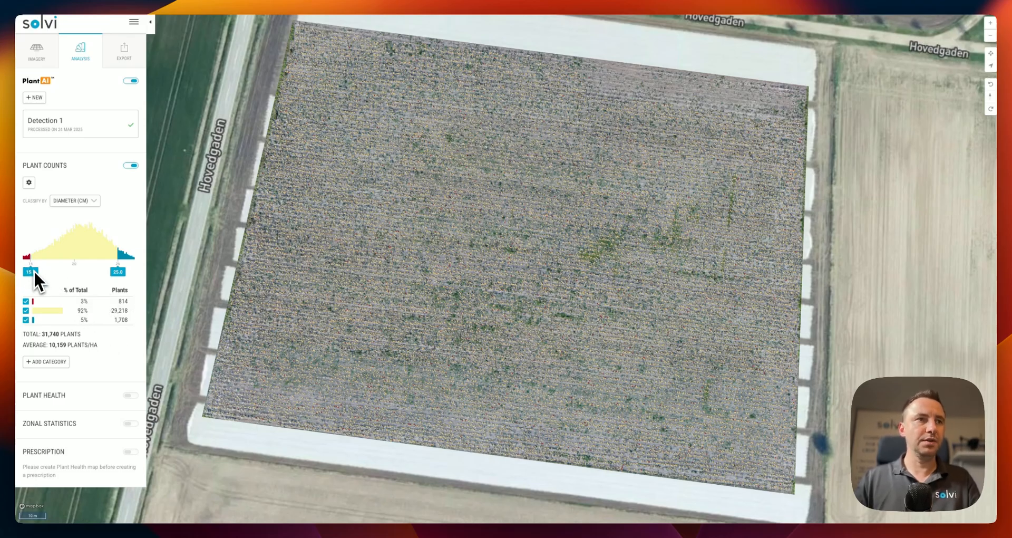
Look over the size-classified pumpkins up close and across the whole field, and open the export options.
scroll(467, 309, up, 5)
scroll(467, 309, up, 5)
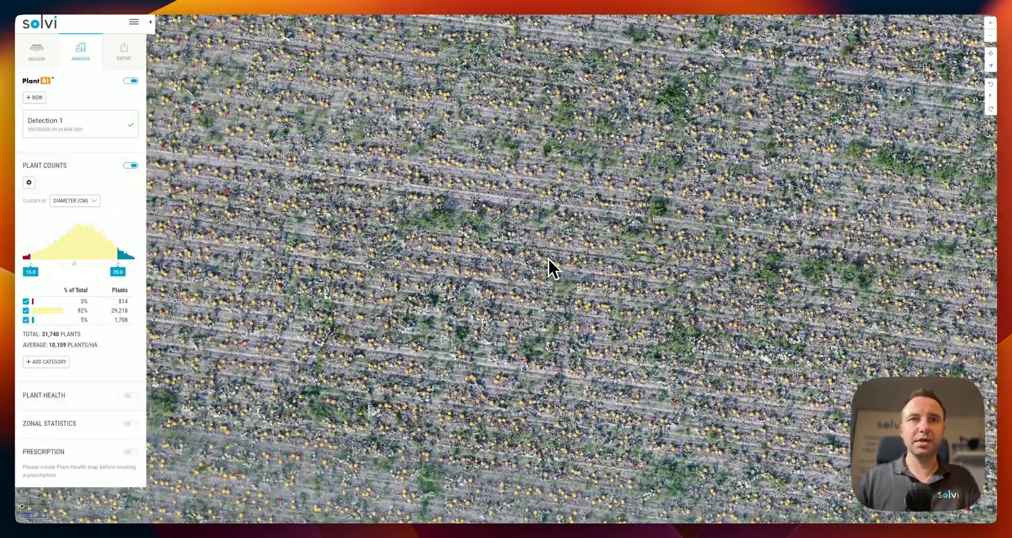
scroll(543, 255, up, 3)
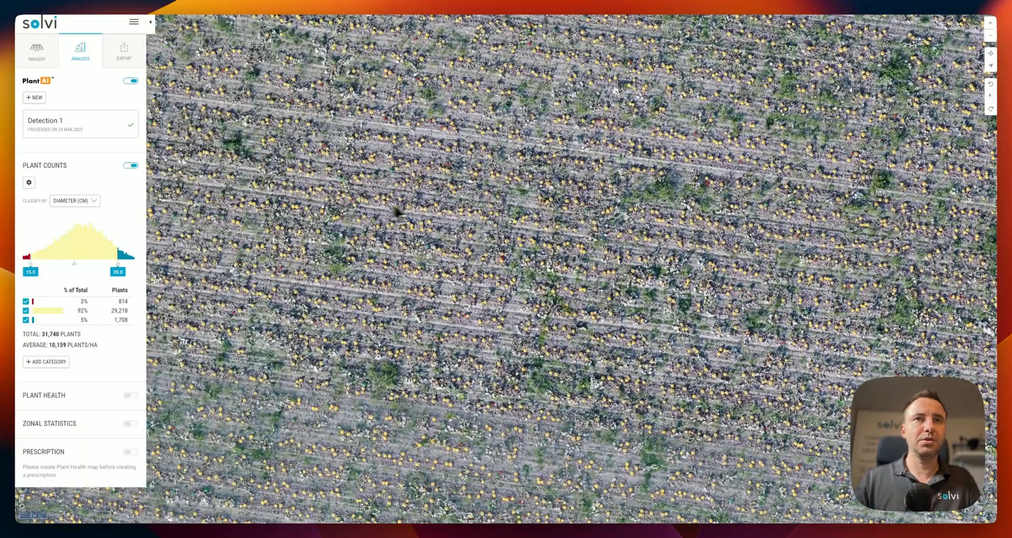
scroll(553, 289, down, 10)
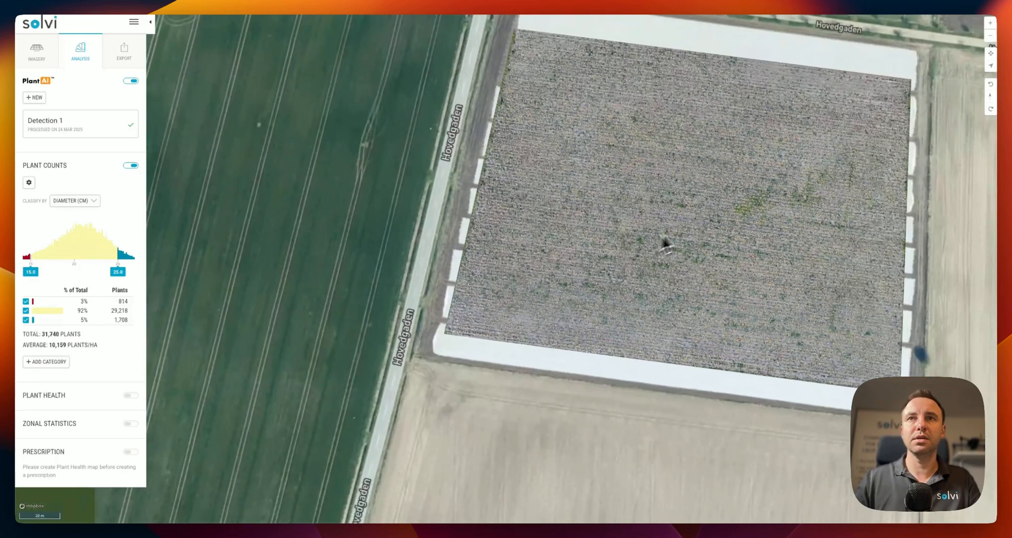
drag(665, 245, 536, 293)
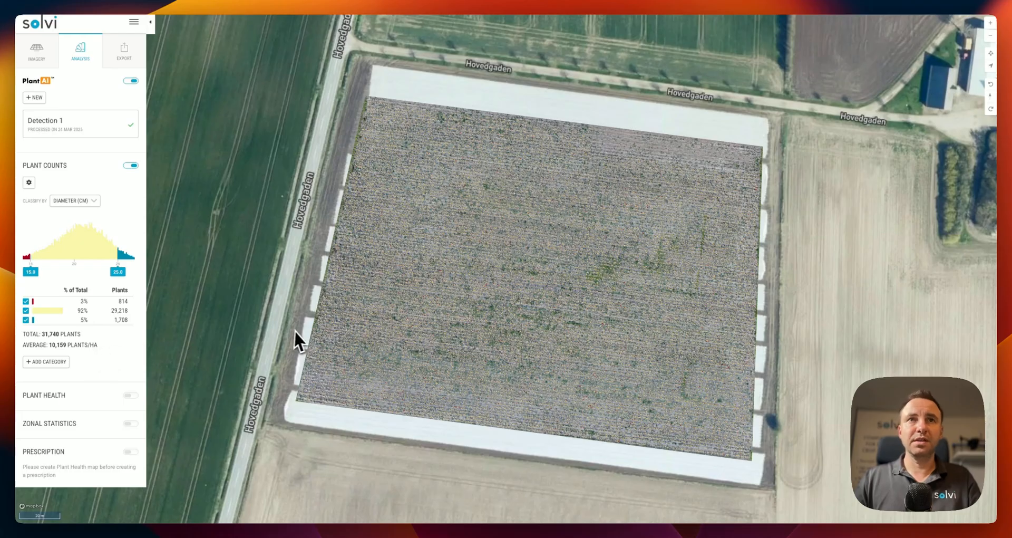
click(124, 53)
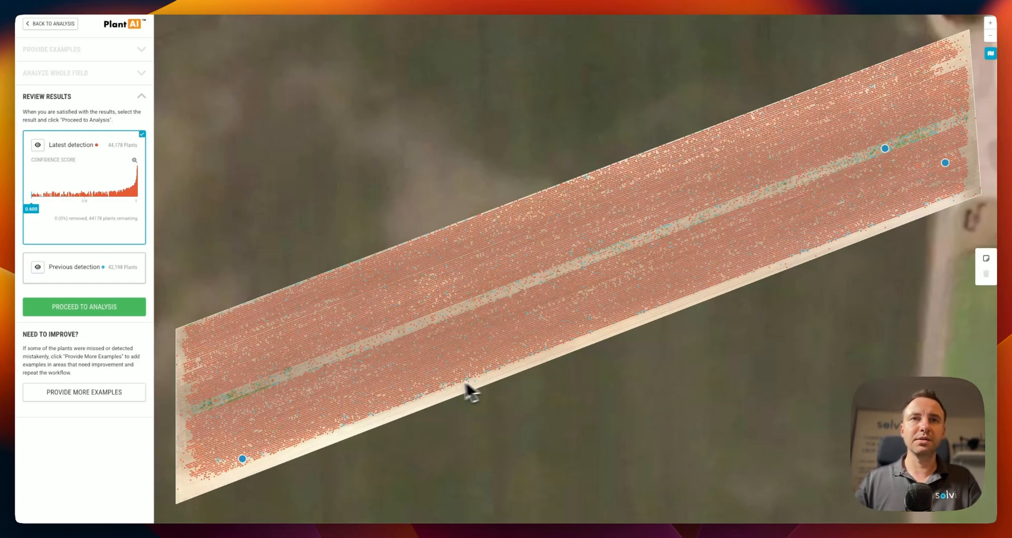
Review the latest crop plant detection across the whole strip field, overlaid with the previous detection.
drag(466, 391, 570, 339)
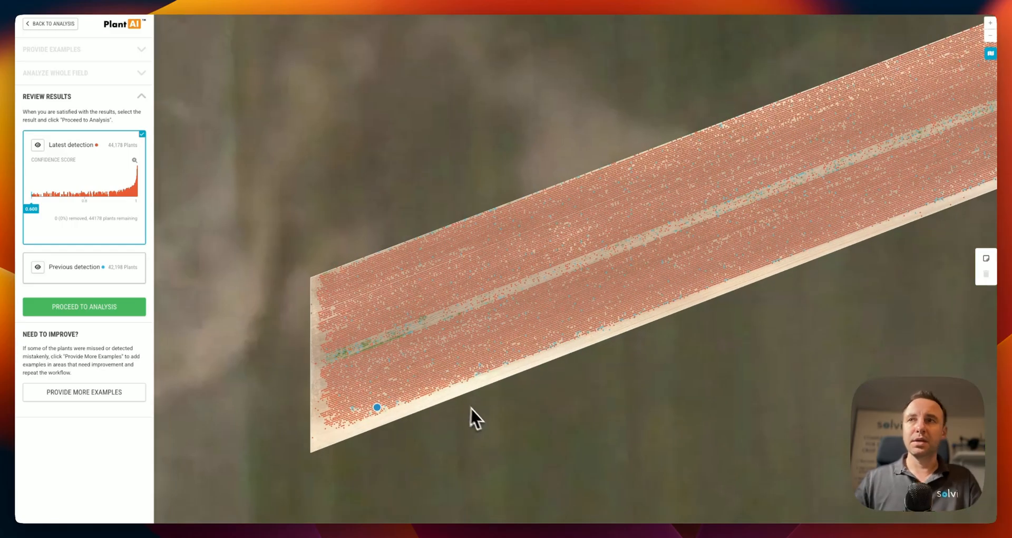
drag(672, 251, 562, 296)
scroll(560, 296, down, 2)
scroll(560, 296, down, 1)
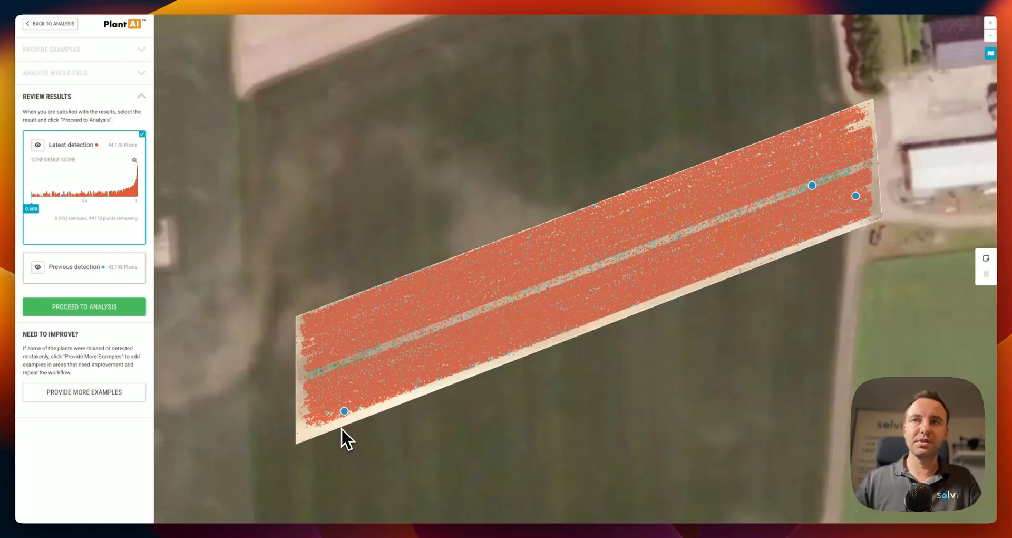
Examine the latest and previous detection boxes up close along the lower field edge, including the oversized boxes around several plants.
scroll(342, 429, up, 6)
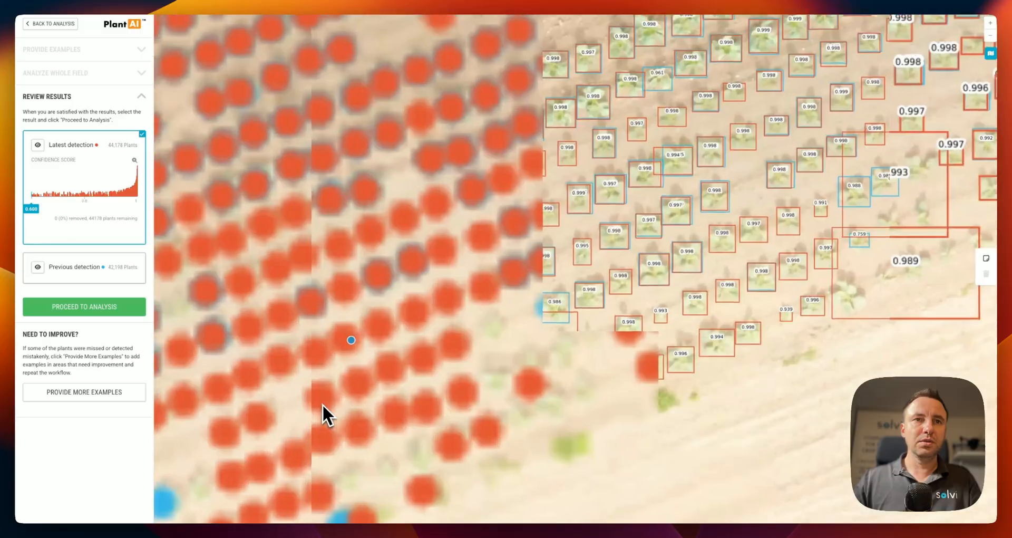
drag(322, 403, 441, 394)
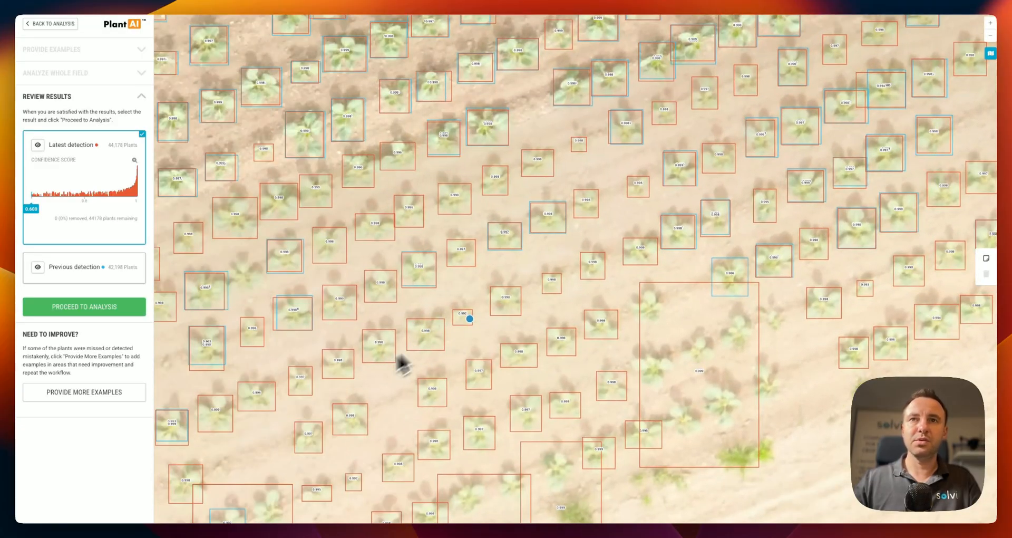
scroll(469, 324, down, 5)
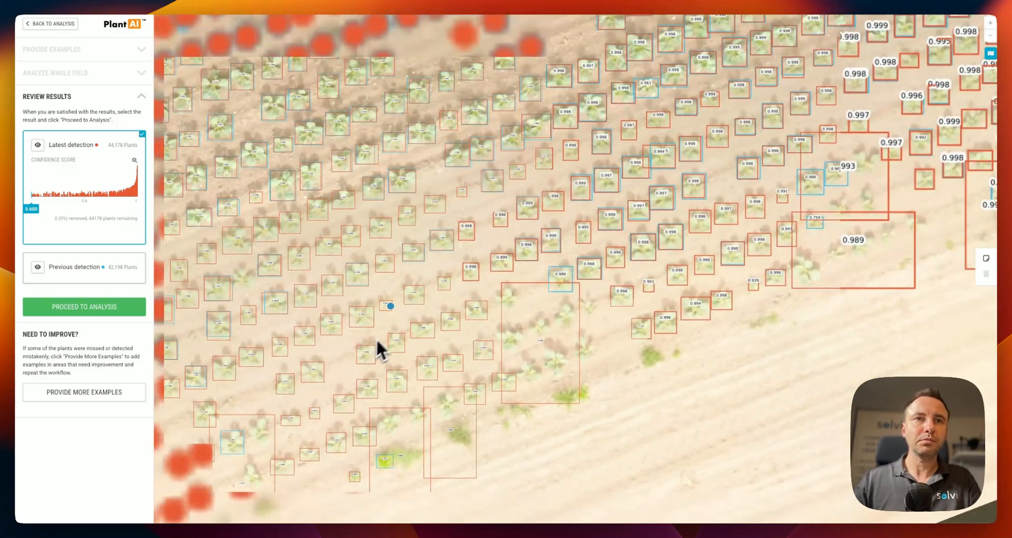
drag(378, 355, 349, 356)
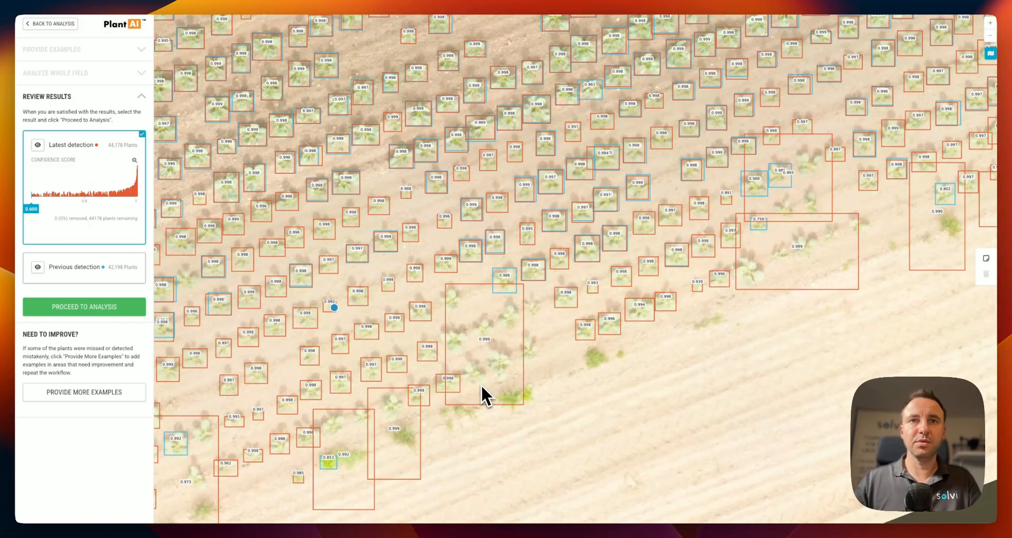
scroll(465, 358, down, 5)
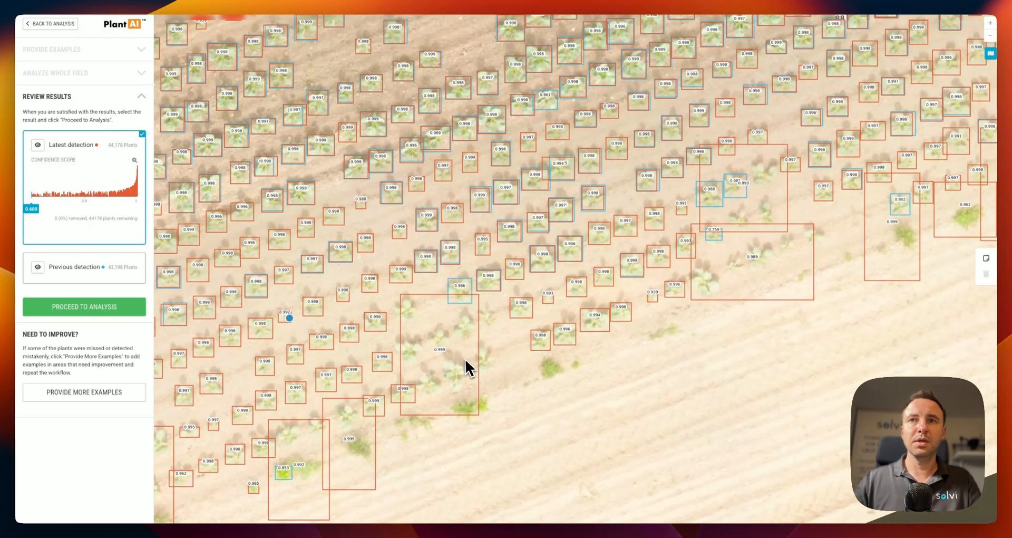
scroll(435, 365, up, 3)
scroll(544, 373, down, 3)
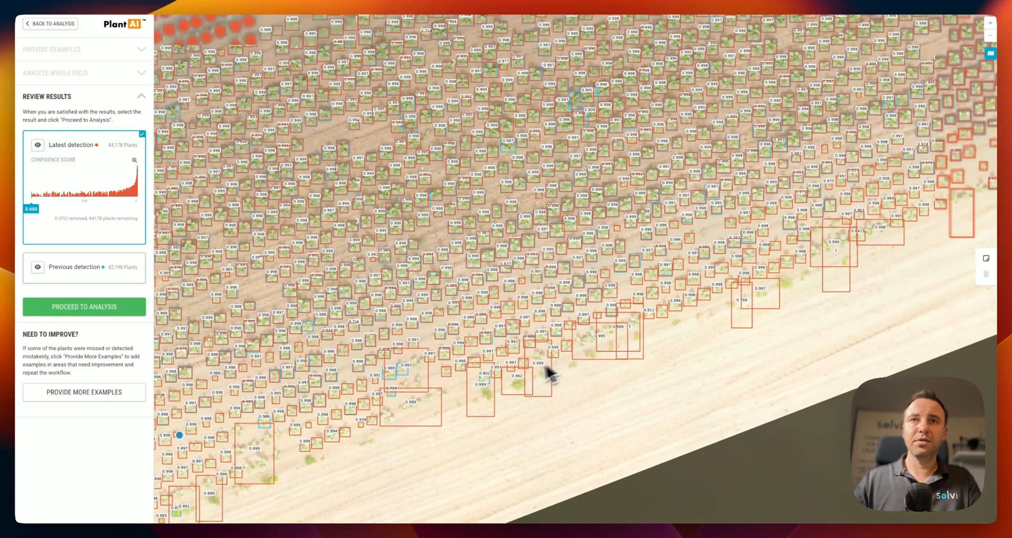
scroll(596, 366, down, 2)
scroll(490, 375, down, 4)
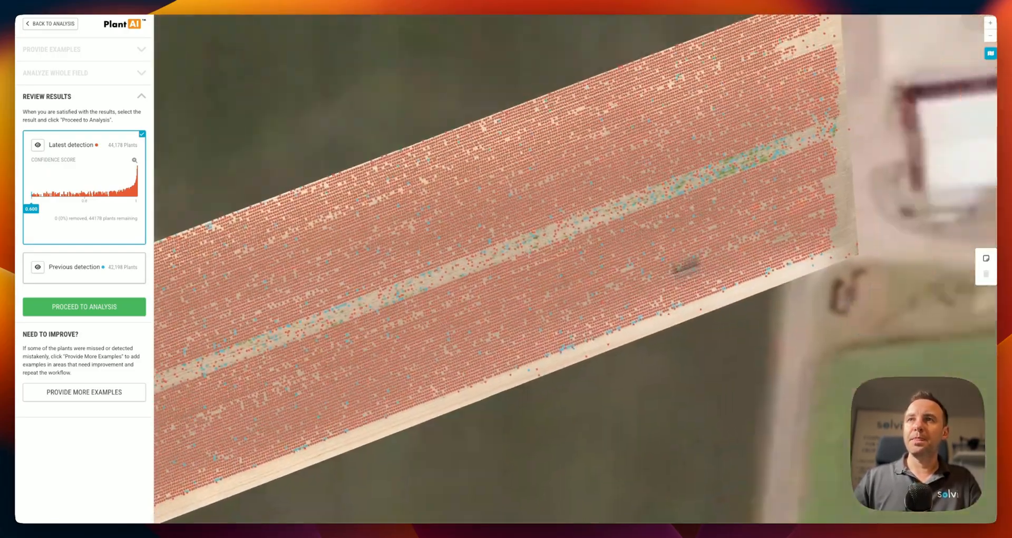
Compare the latest and previous detections on the small plants near an example marker and among the weeds in the central strip.
scroll(688, 232, up, 5)
scroll(686, 233, up, 2)
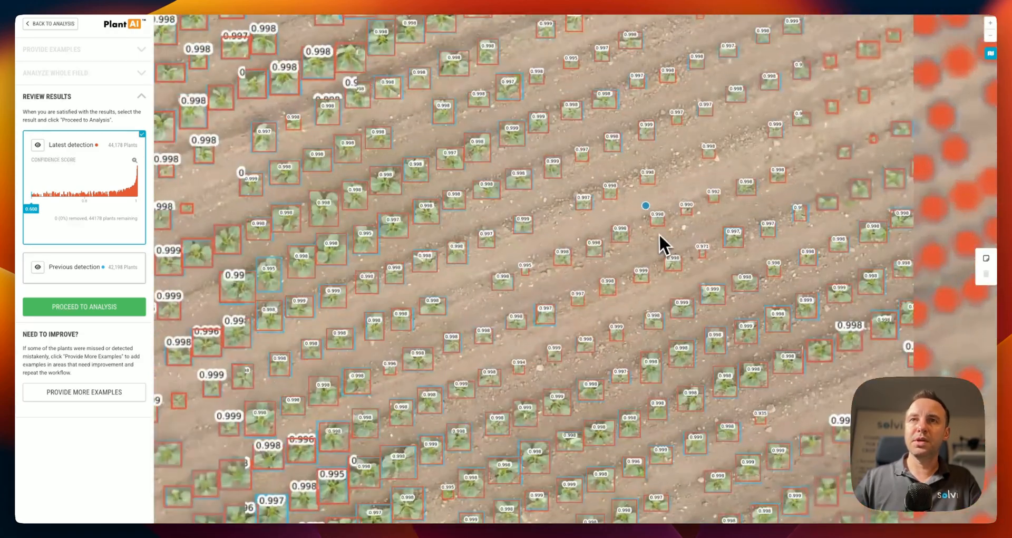
drag(644, 276, 587, 305)
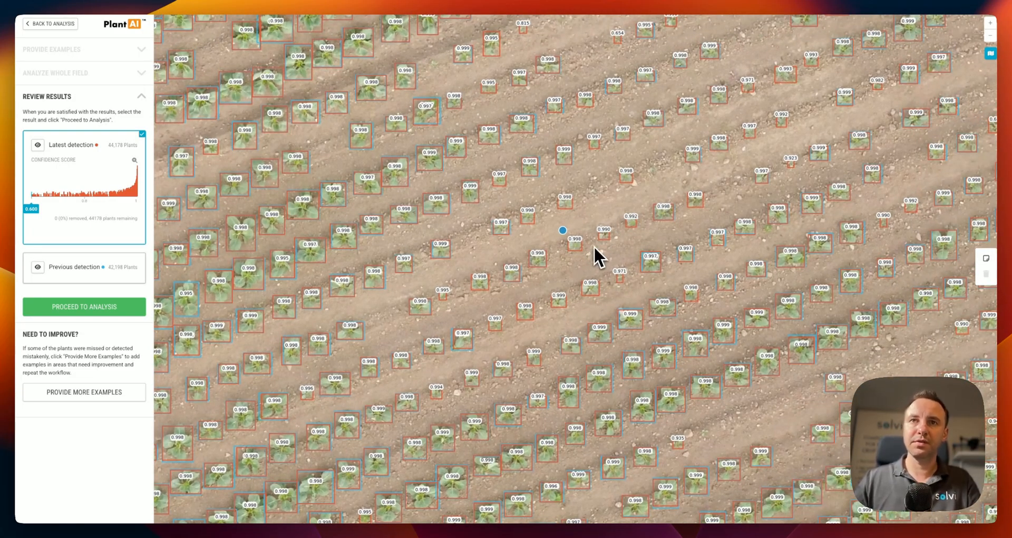
drag(475, 286, 642, 332)
scroll(646, 333, down, 5)
scroll(610, 305, up, 5)
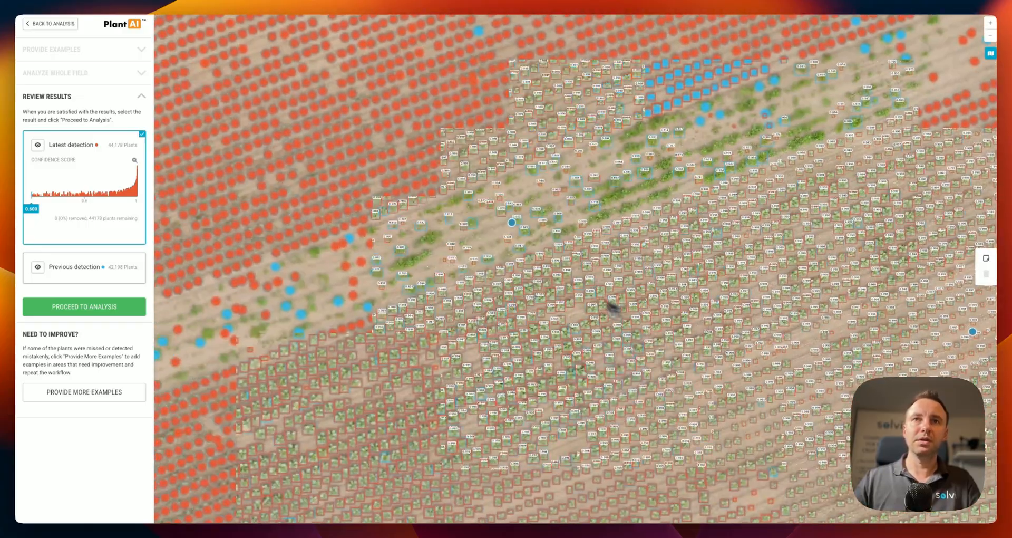
drag(582, 217, 584, 236)
scroll(572, 238, up, 1)
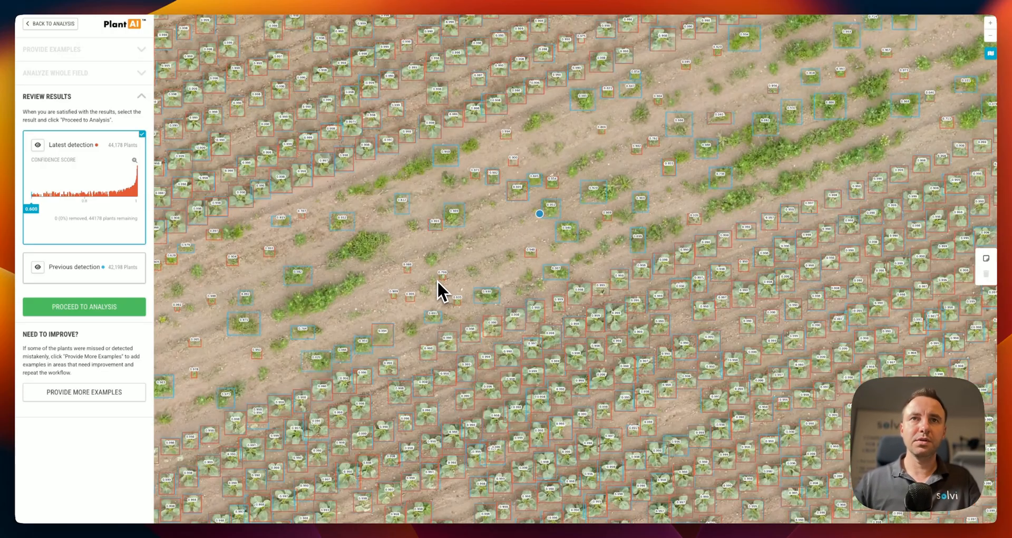
drag(582, 219, 574, 238)
scroll(575, 228, up, 1)
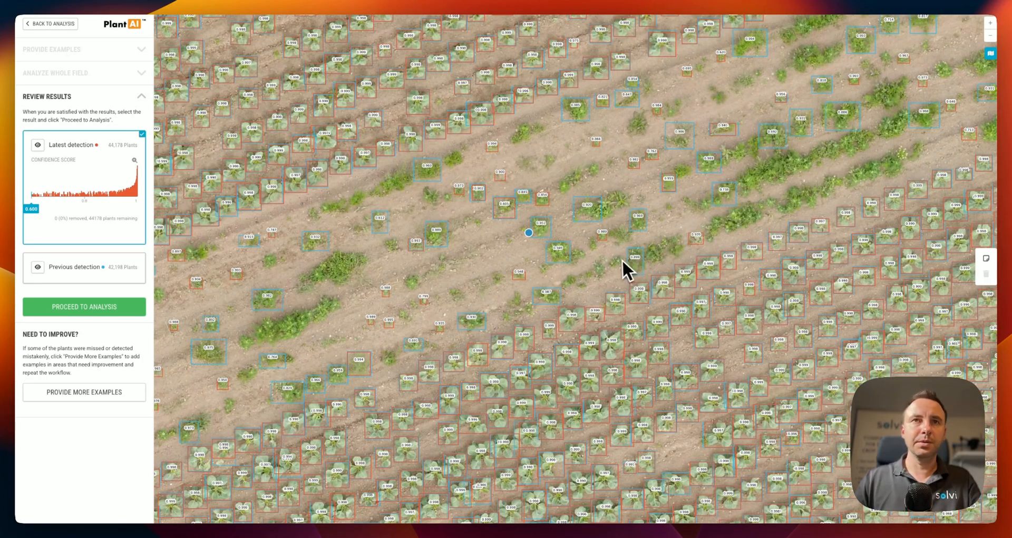
drag(670, 211, 635, 235)
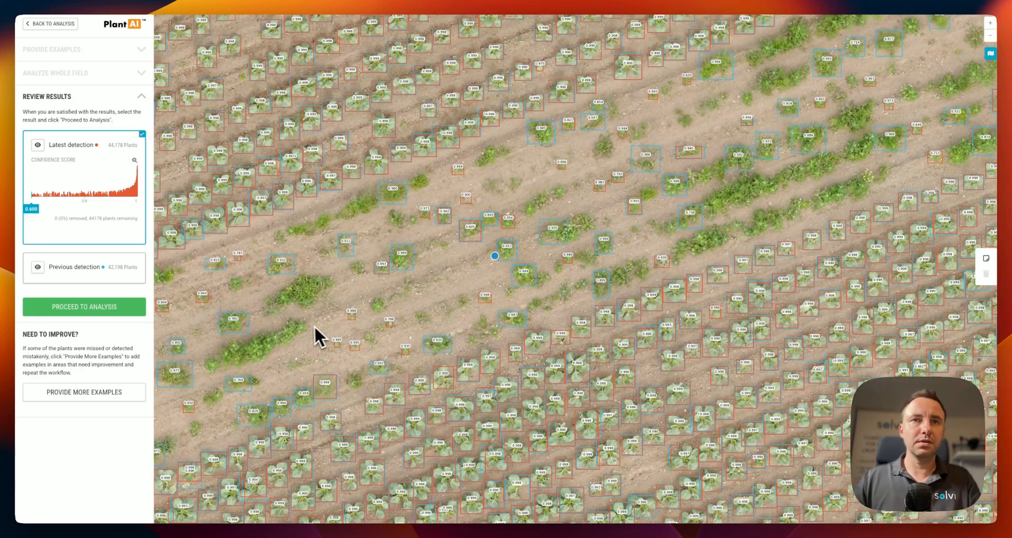
drag(315, 325, 407, 299)
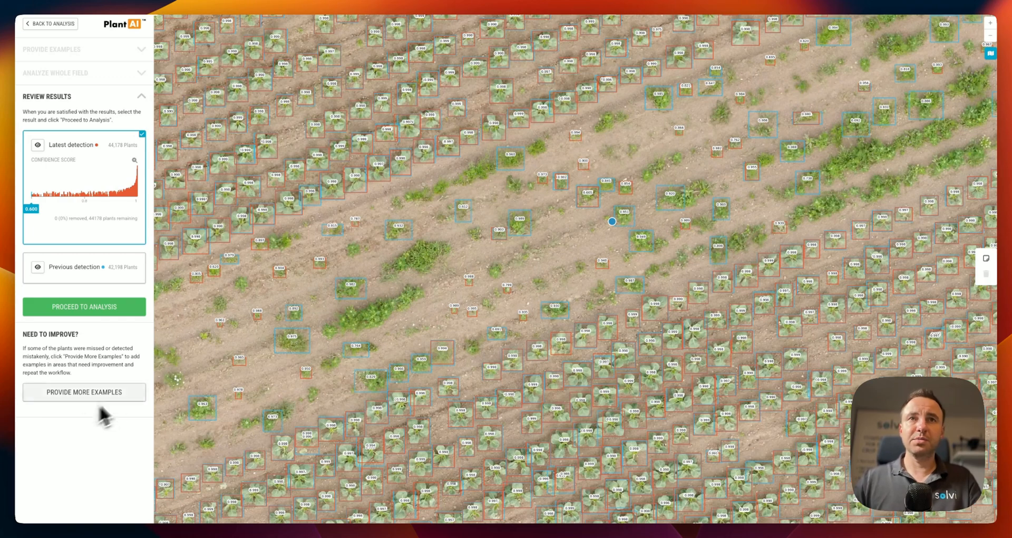
drag(280, 354, 431, 312)
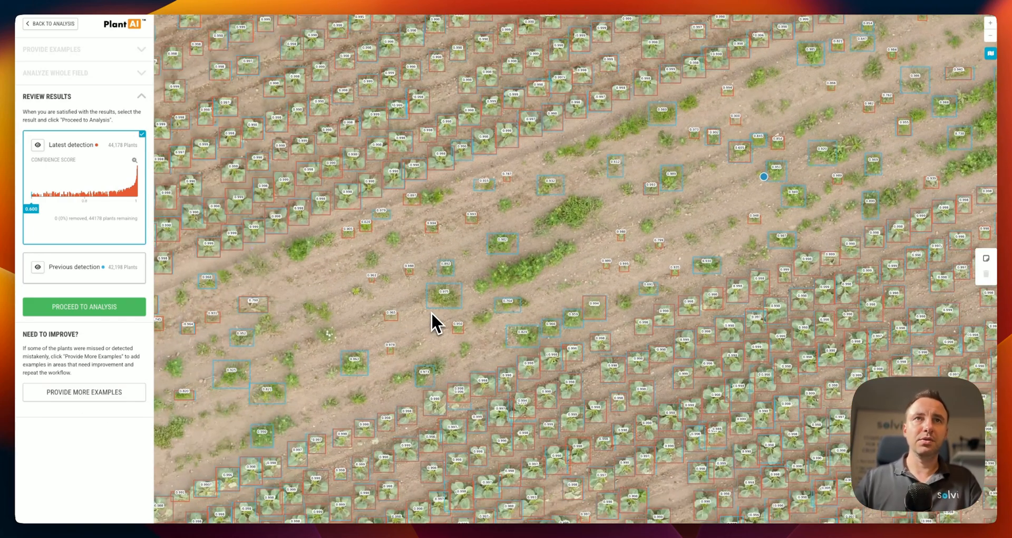
scroll(517, 332, down, 6)
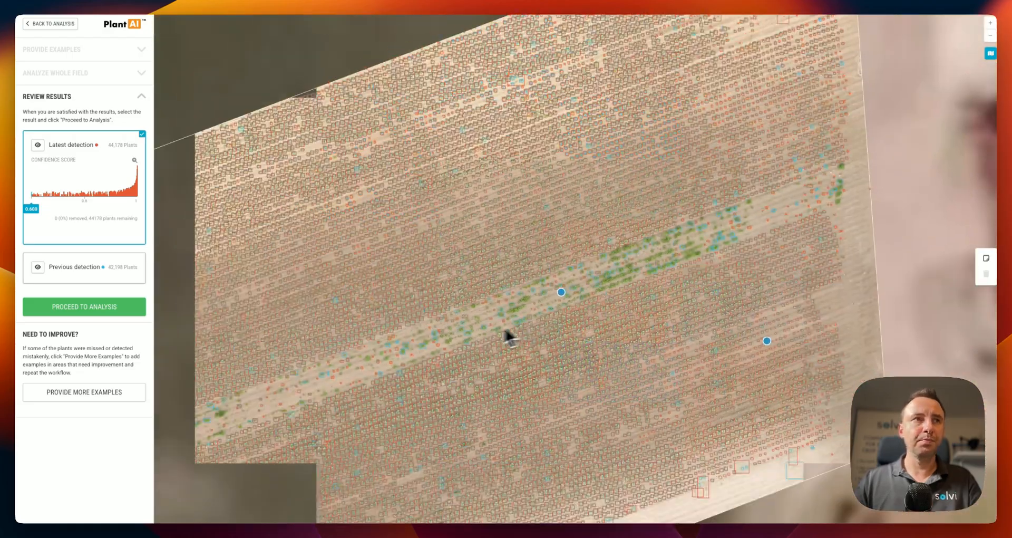
scroll(510, 337, up, 5)
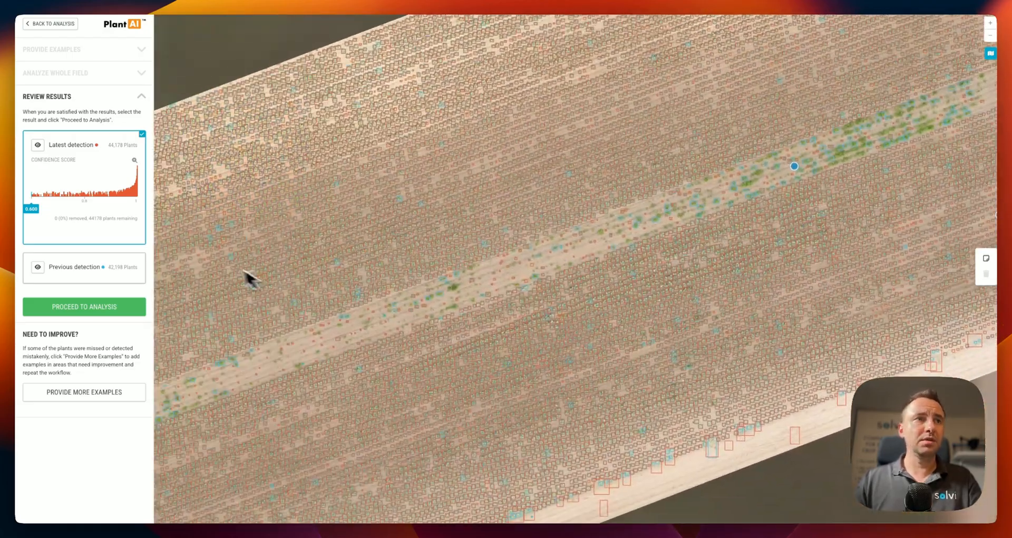
drag(404, 274, 464, 252)
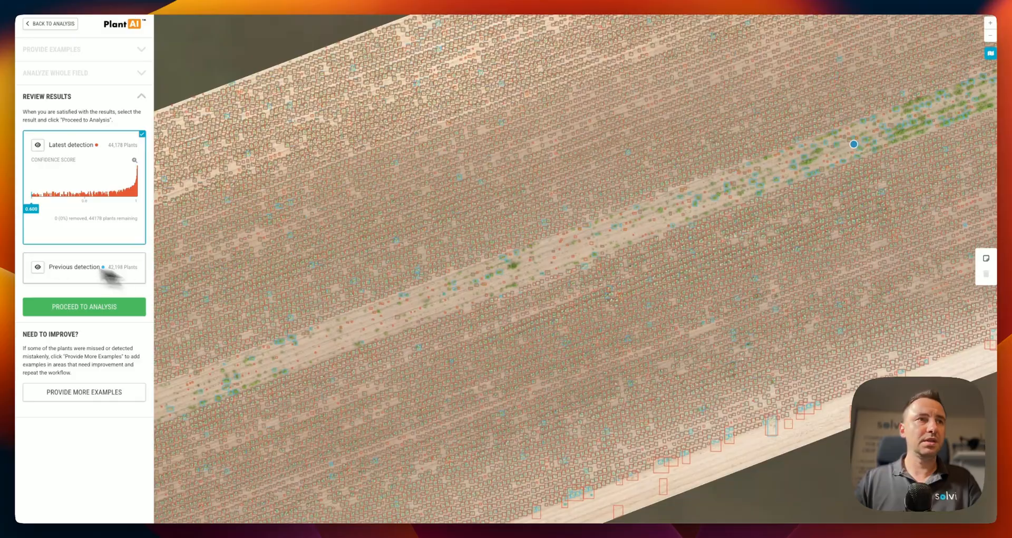
Filter the latest detection at a minimum confidence score of 0.926 and proceed to analysis with it.
drag(31, 207, 118, 209)
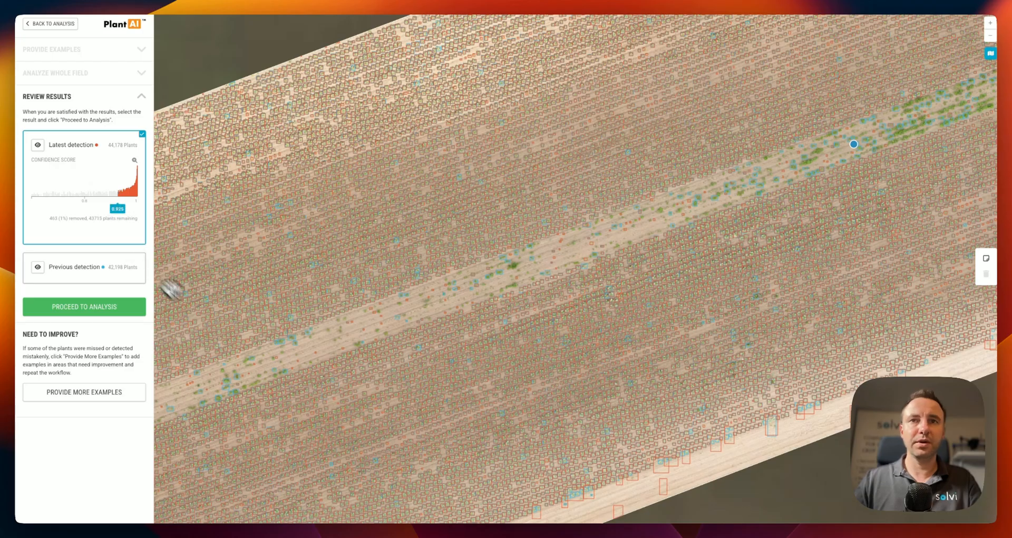
drag(310, 449, 519, 365)
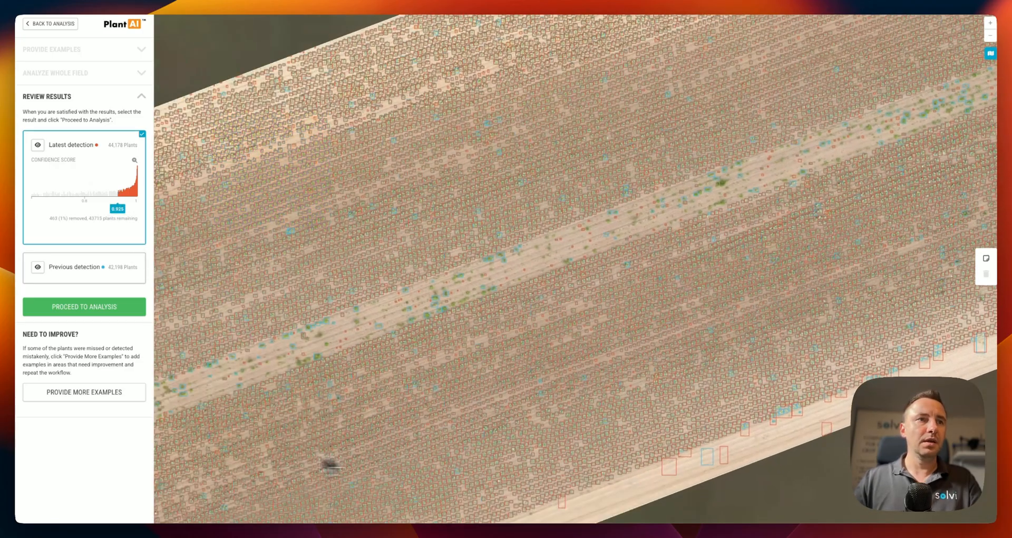
click(93, 311)
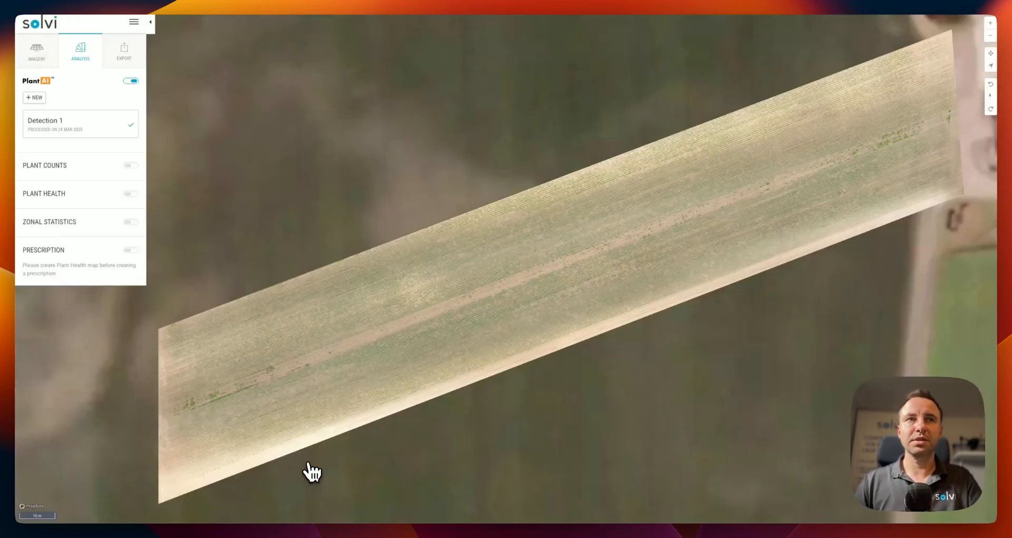
Turn on the plant counts for the field and highlight the average number of plants per hectare.
click(131, 166)
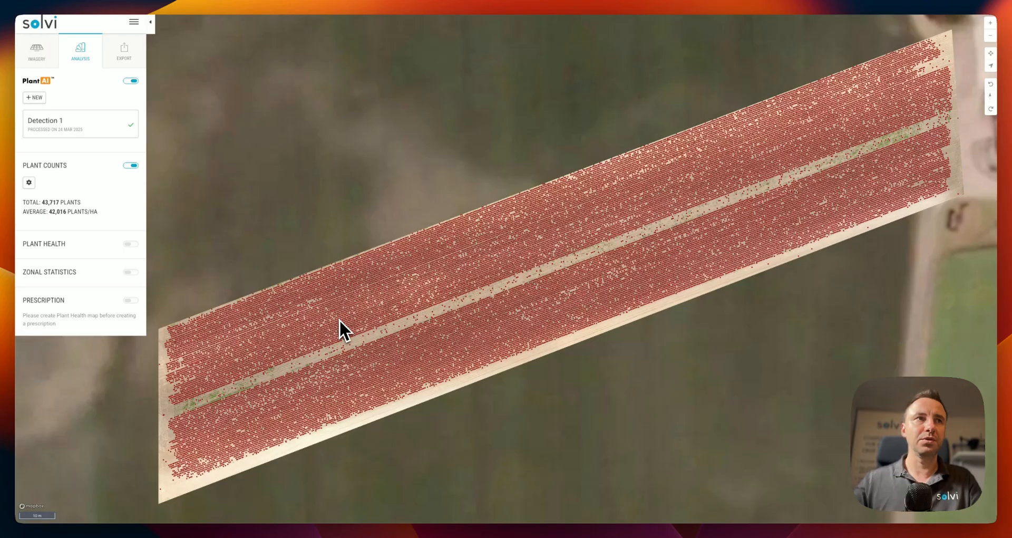
drag(617, 241, 600, 258)
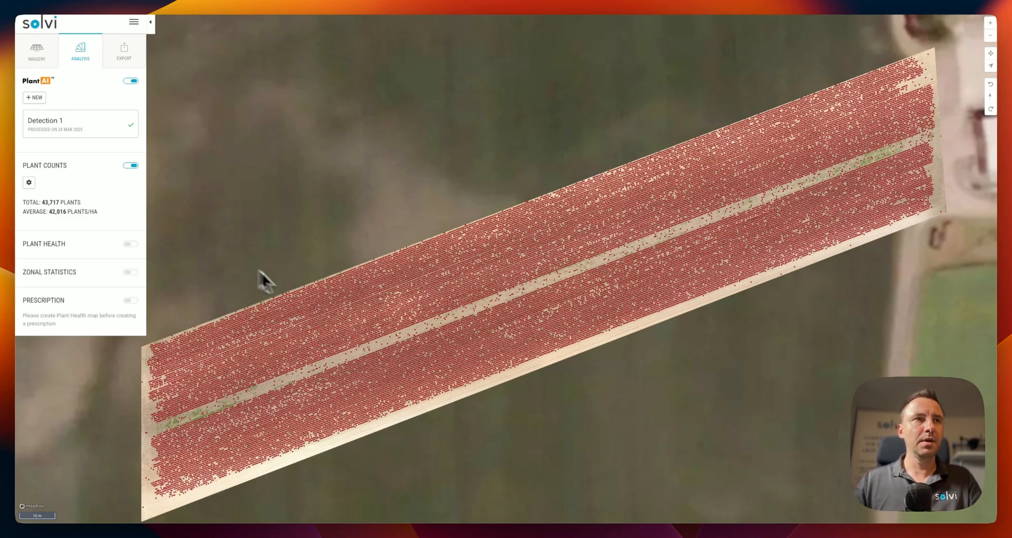
drag(272, 285, 247, 306)
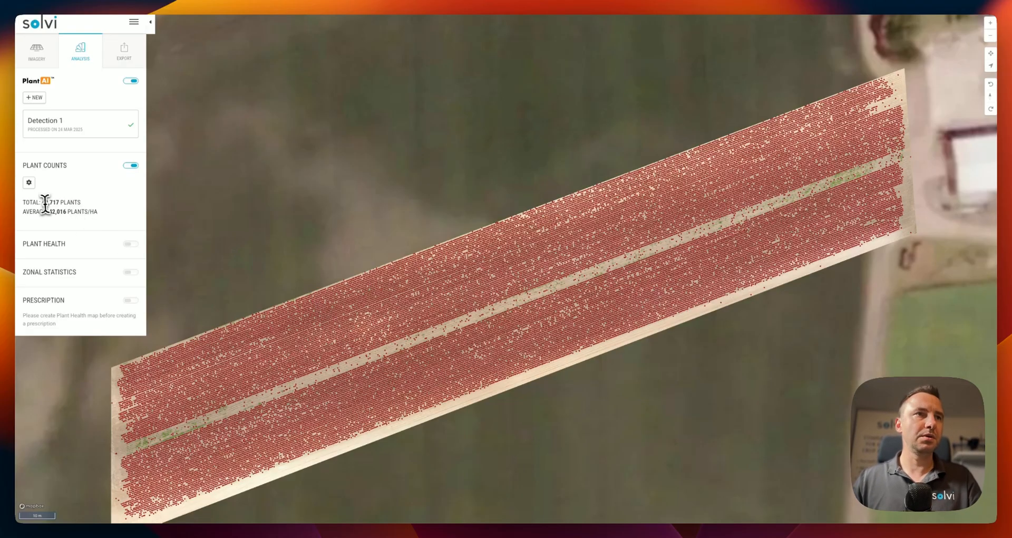
drag(40, 202, 112, 211)
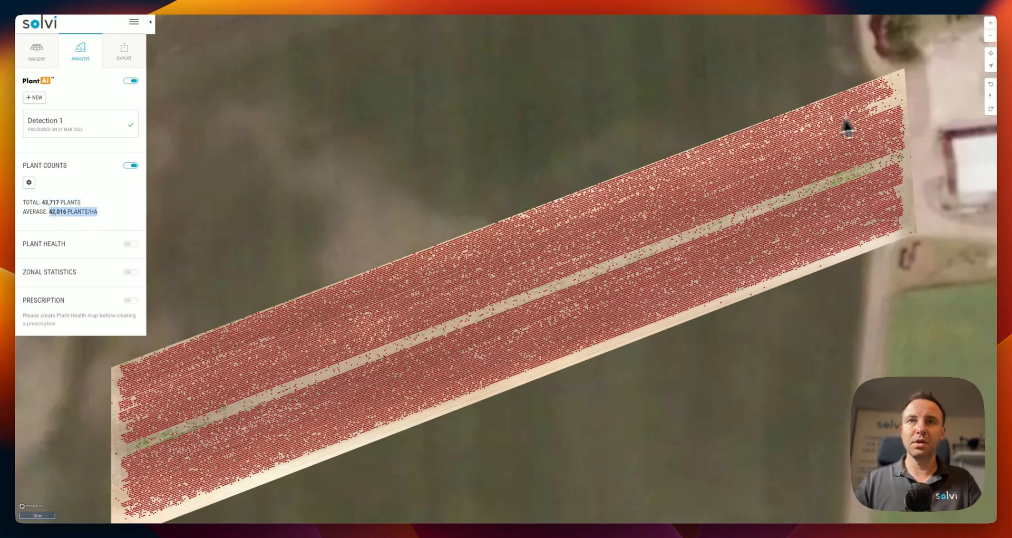
Look over the counted plants across the whole field and open the export options.
drag(444, 374, 462, 358)
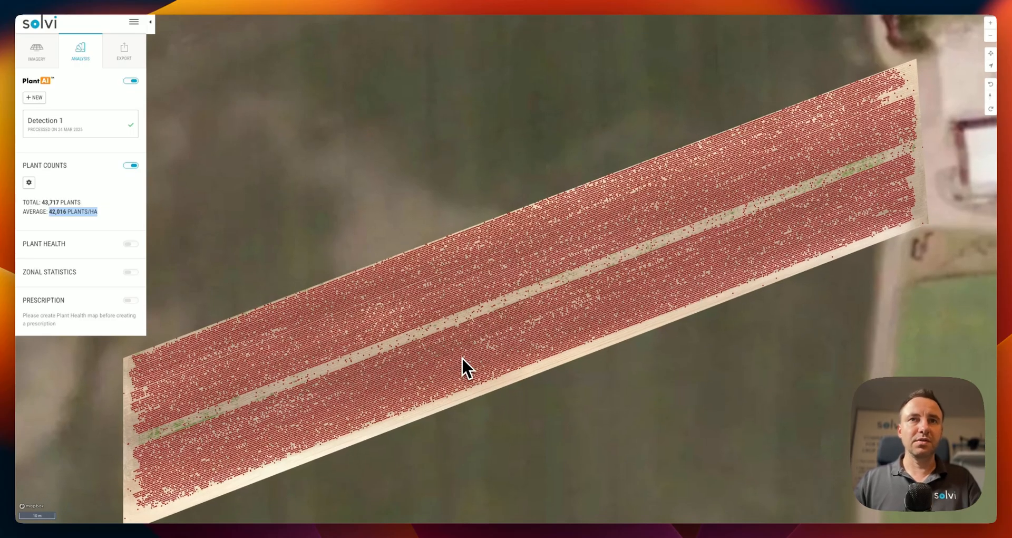
drag(386, 392, 400, 376)
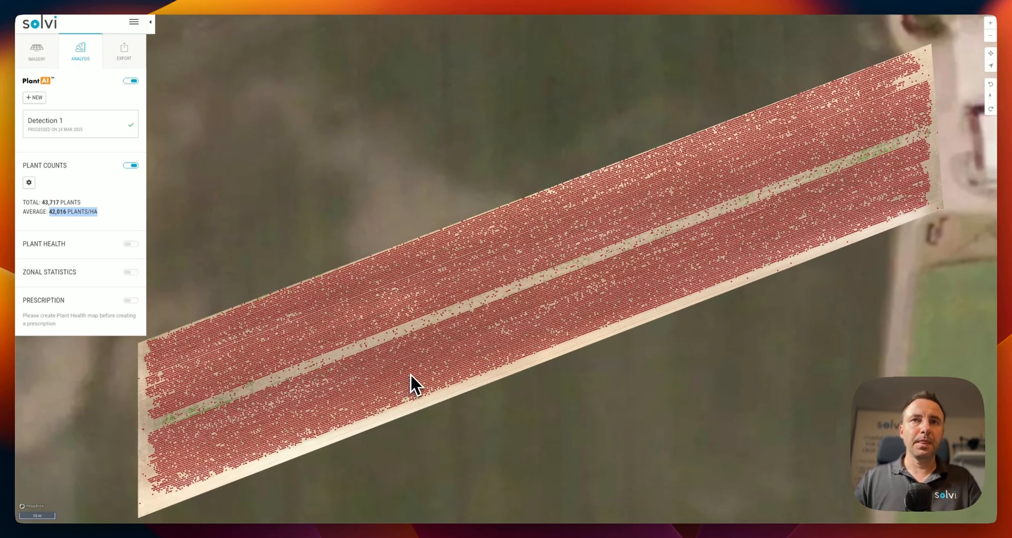
key(Tab)
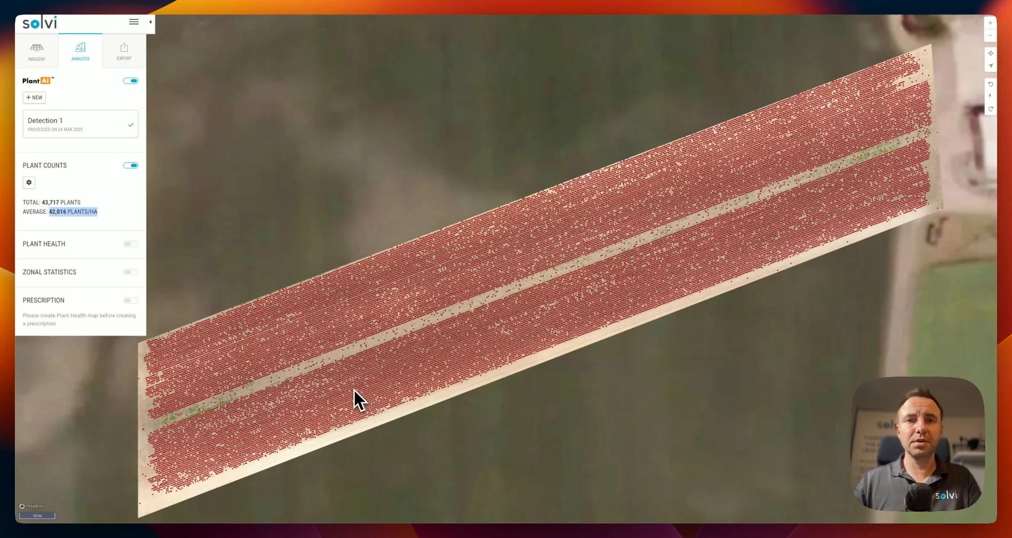
click(127, 65)
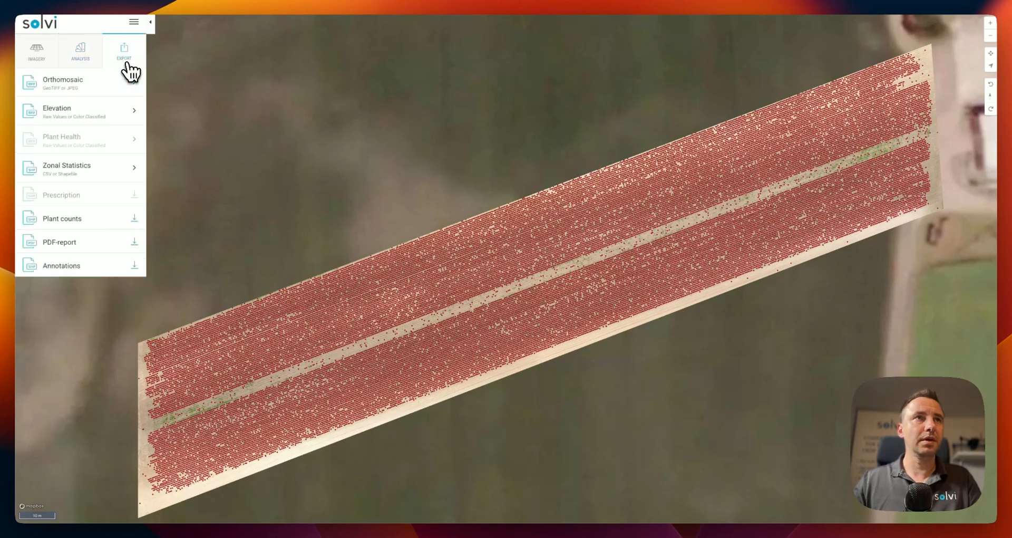